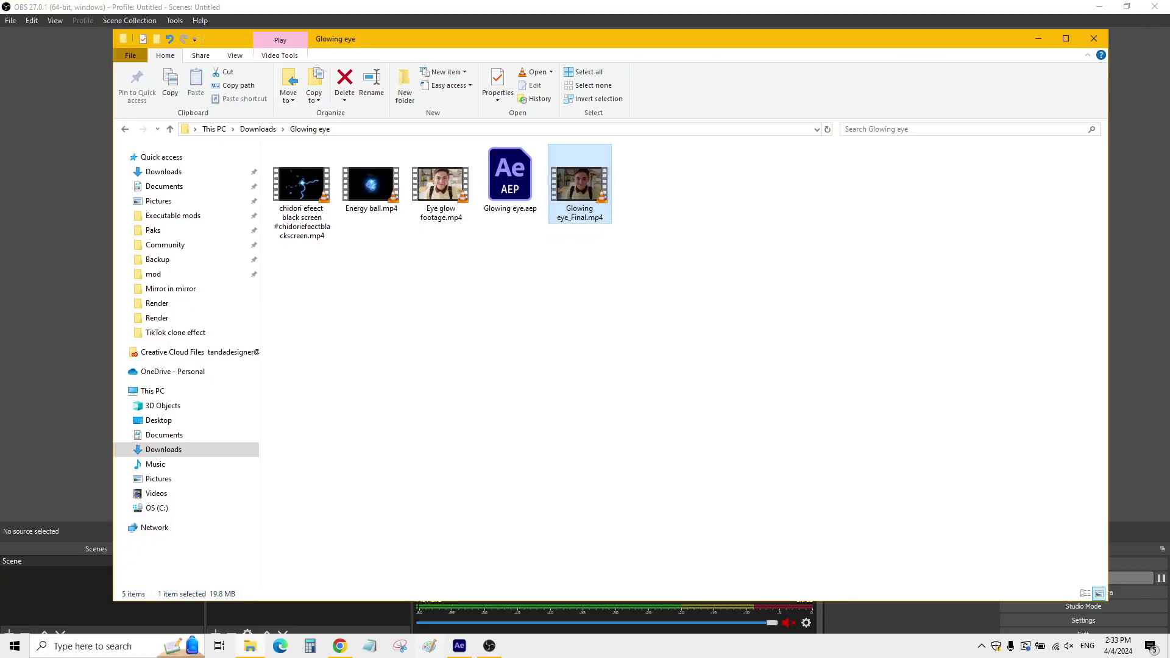
Import Eye glow footage.mp4 from Downloads > Glowing eye and build a composition from the clip.
key("ctrl+i")
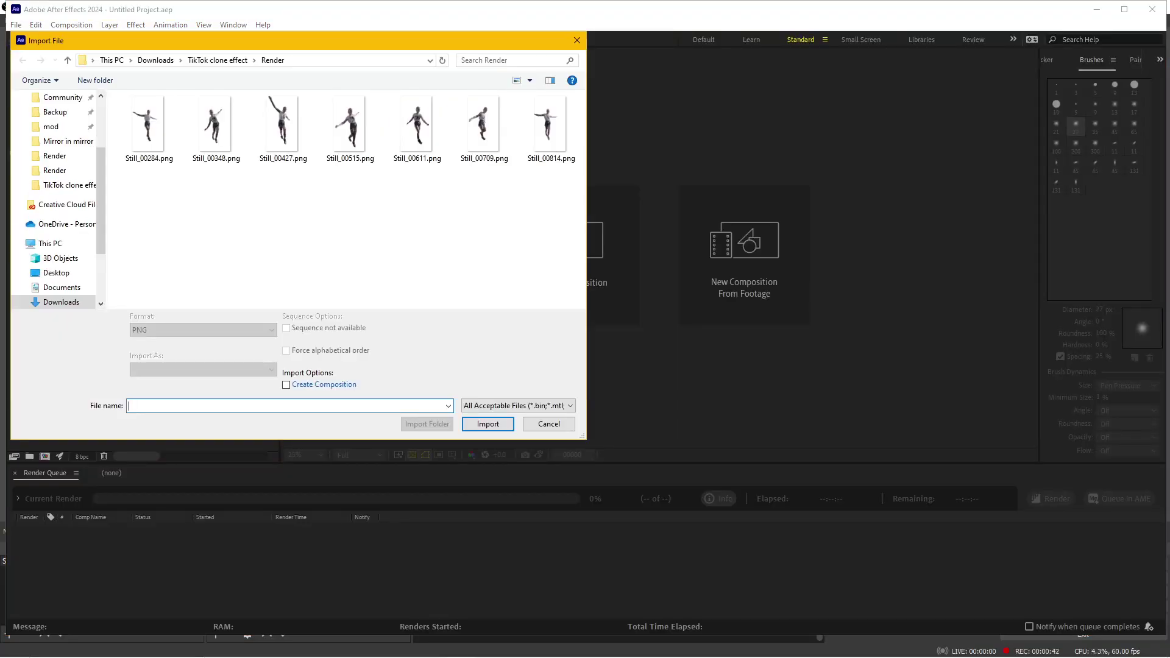
left_click(155, 60)
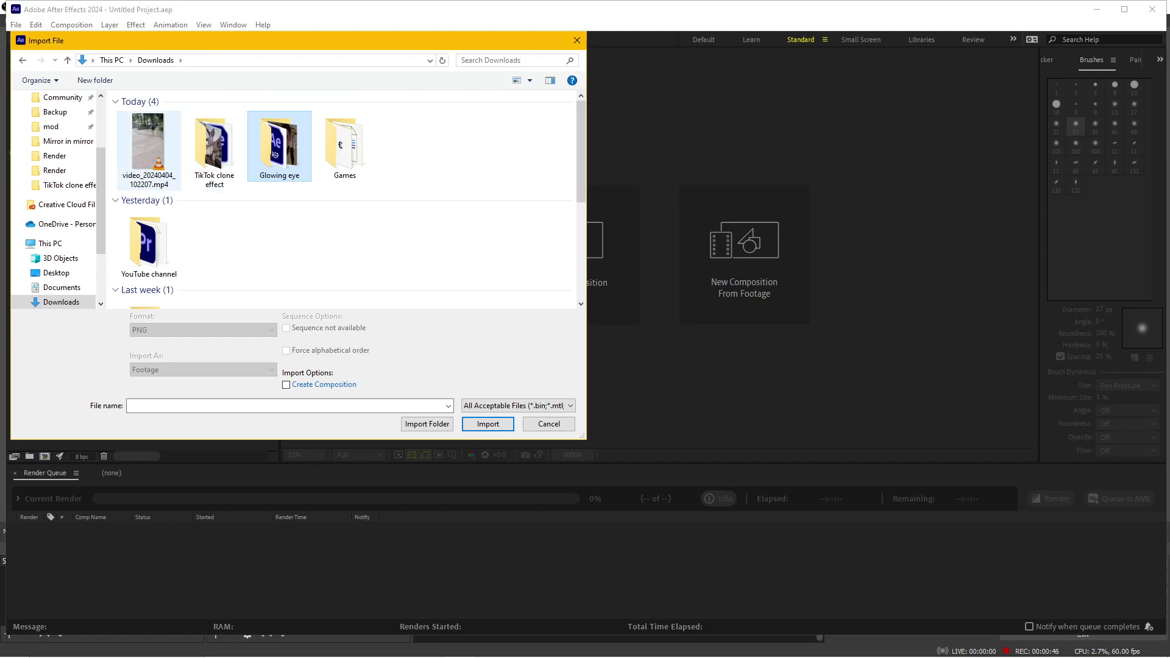
left_click(148, 147)
double_click(214, 147)
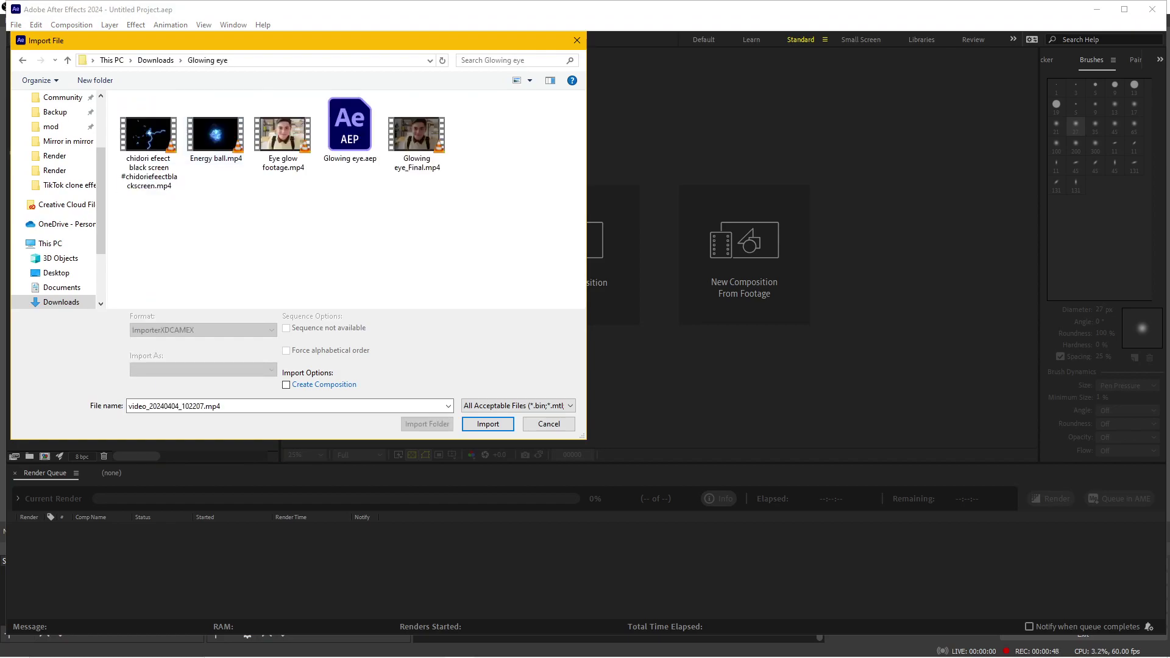
double_click(286, 144)
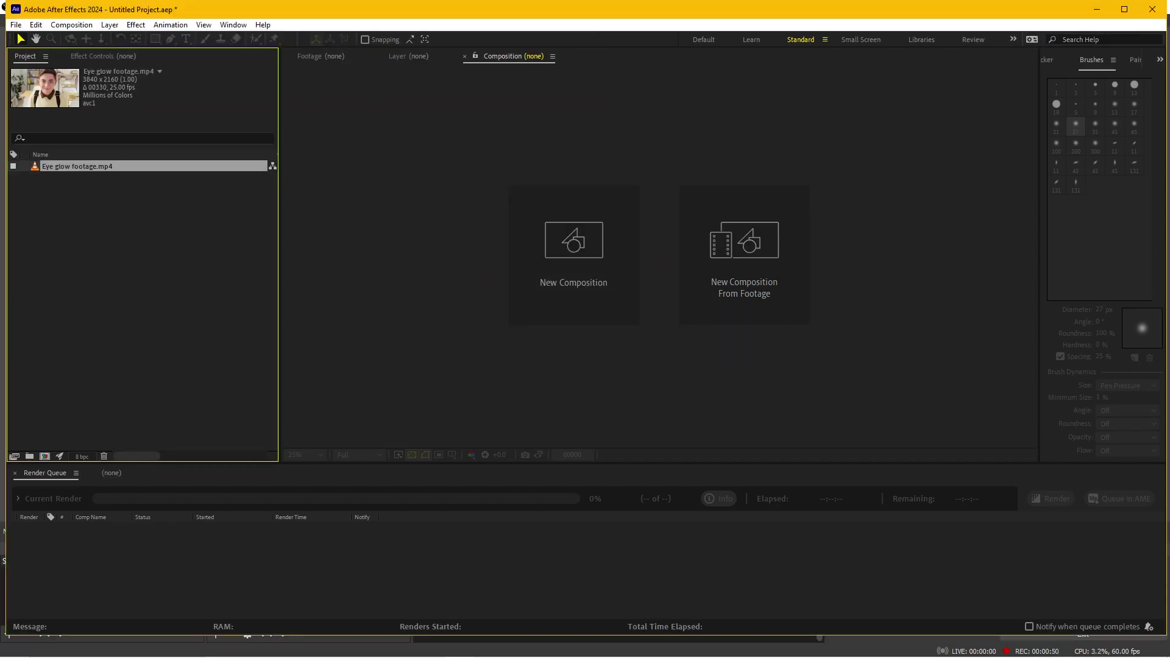
left_click_drag(61, 165, 44, 456)
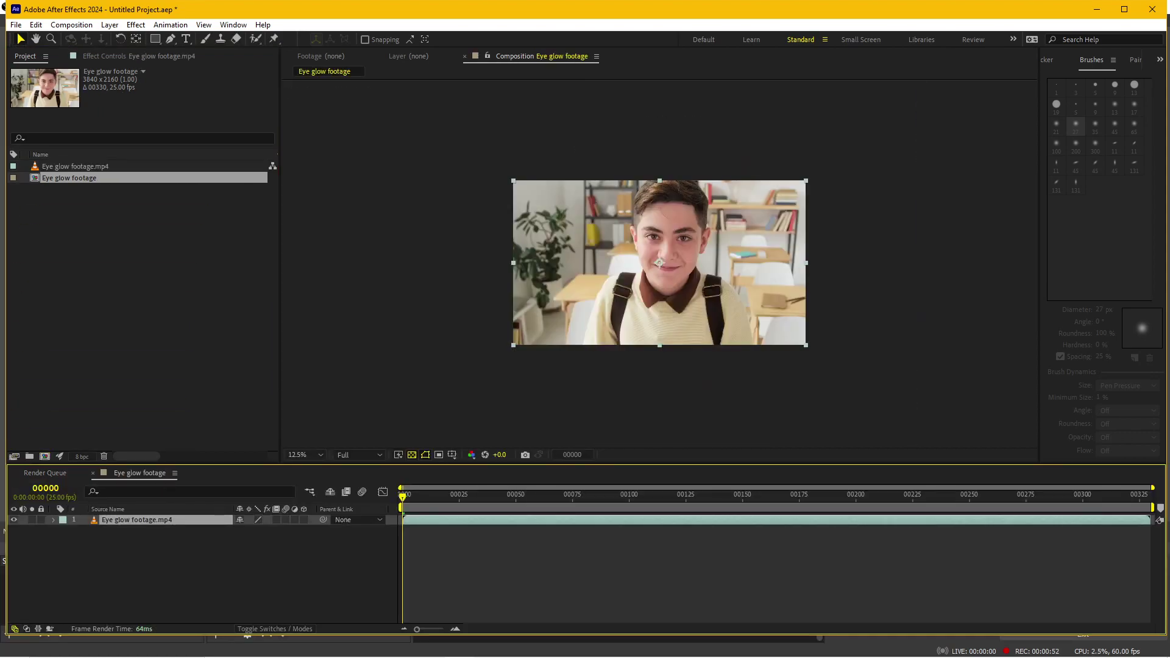
Switch the time display to timecode and end the work area at 0:00:04:16.
left_click(543, 495)
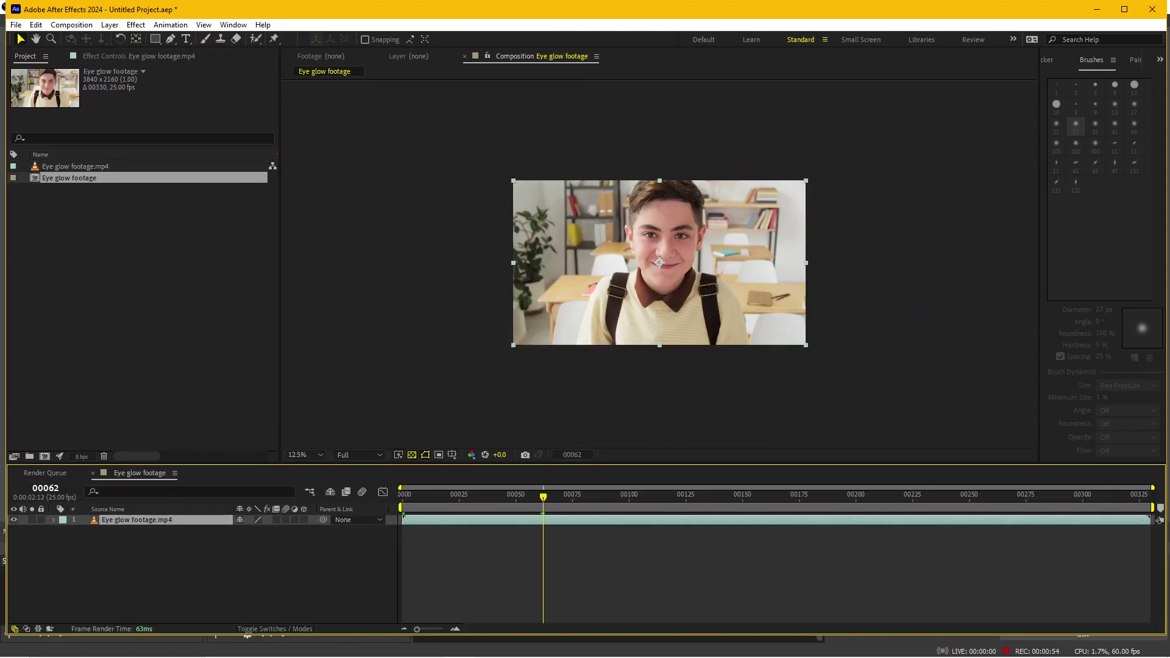
left_click(46, 488, "ctrl")
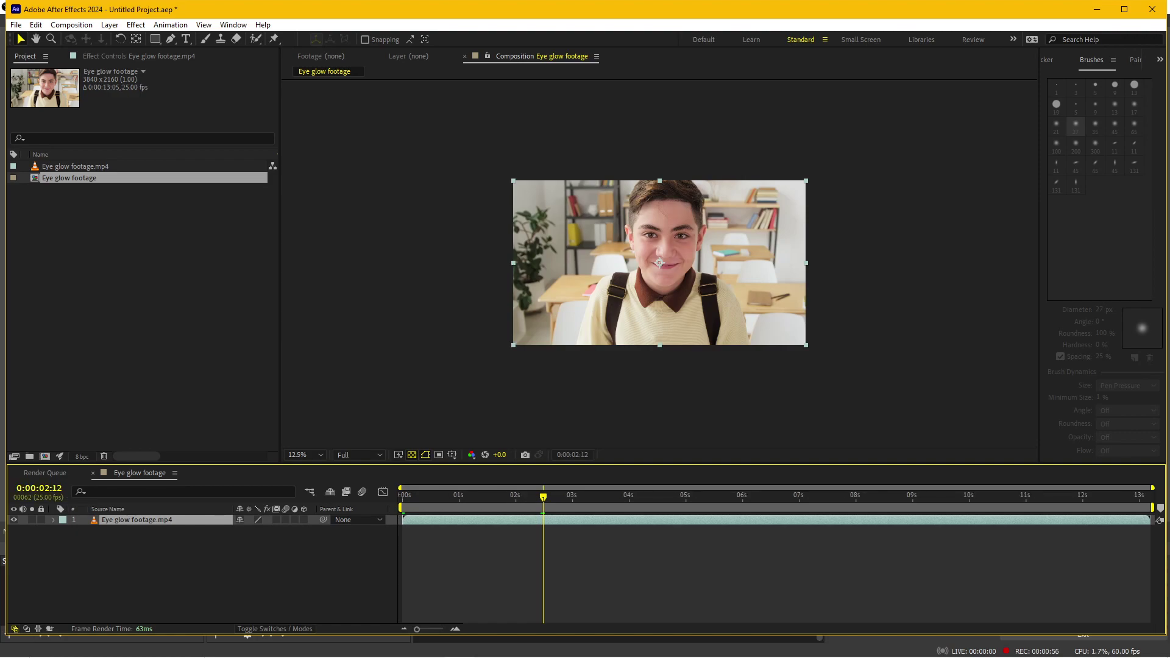
left_click_drag(543, 494, 666, 495)
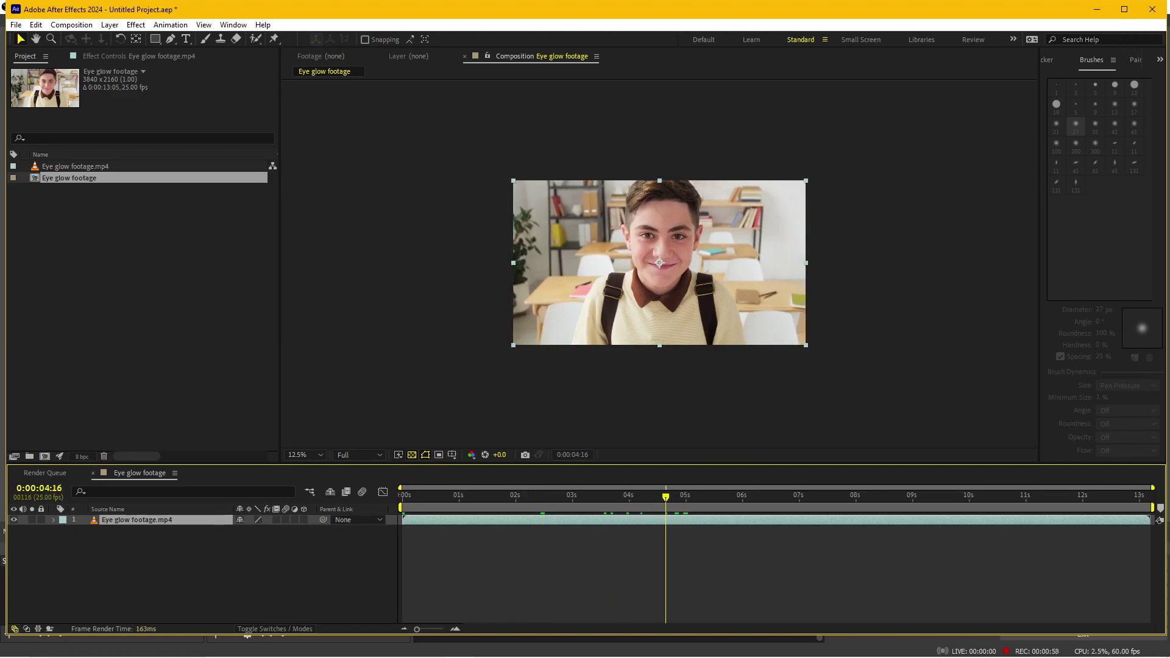
key("n")
Preview the trimmed work area from the start in an enlarged viewer.
key("Home")
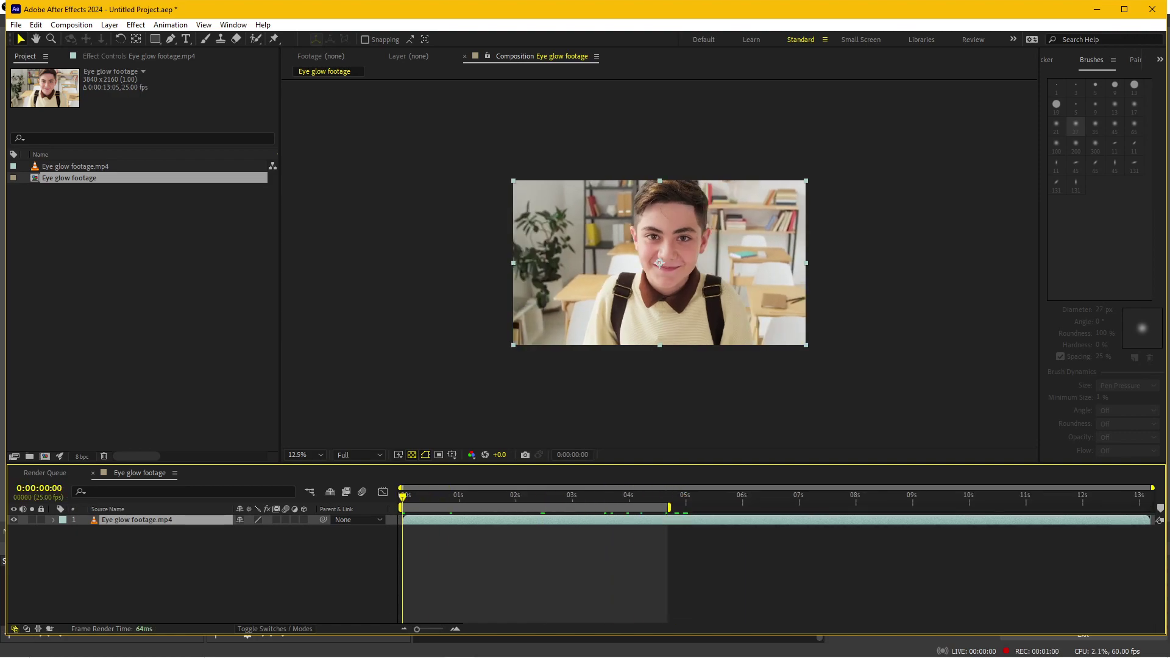
key("period")
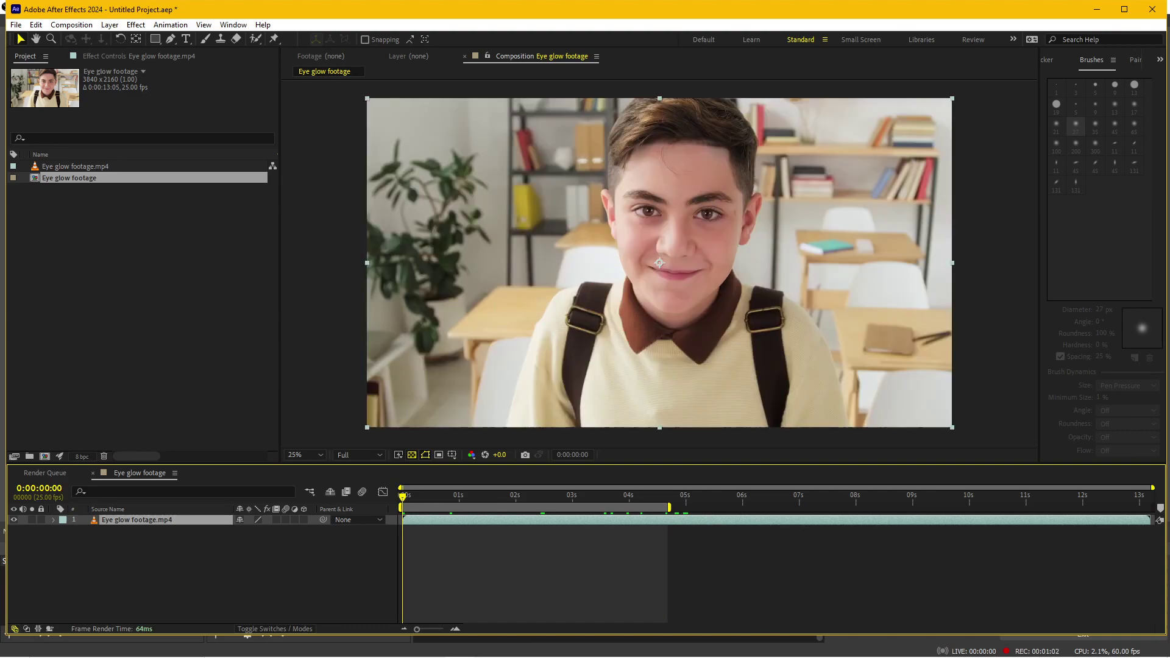
key("space")
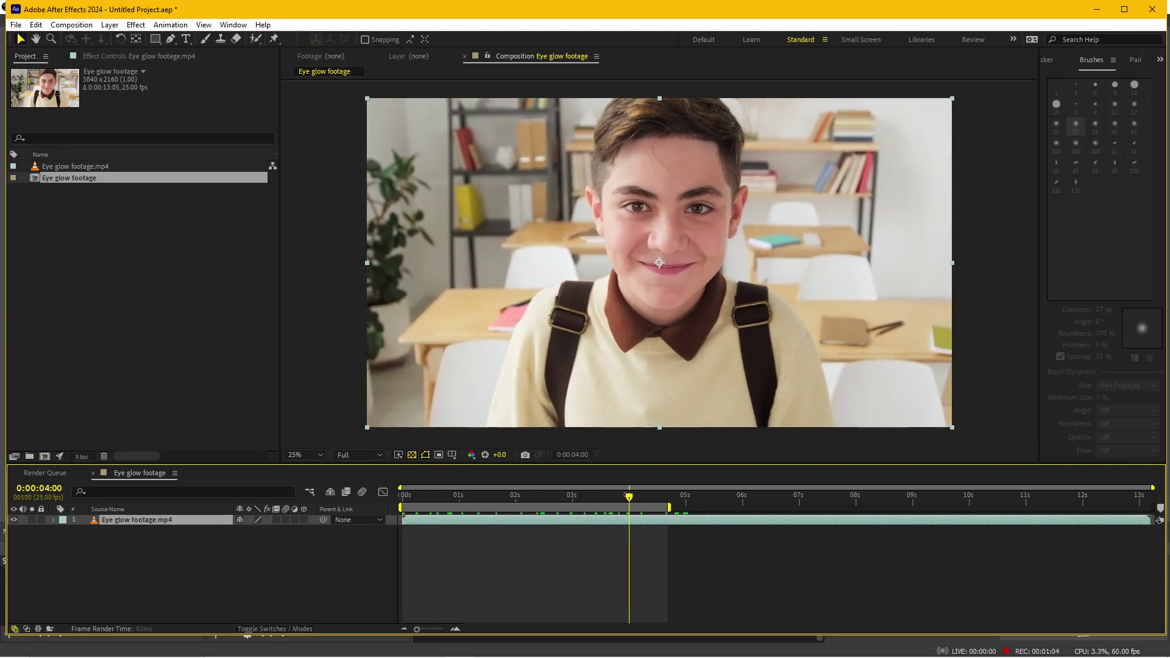
key("space")
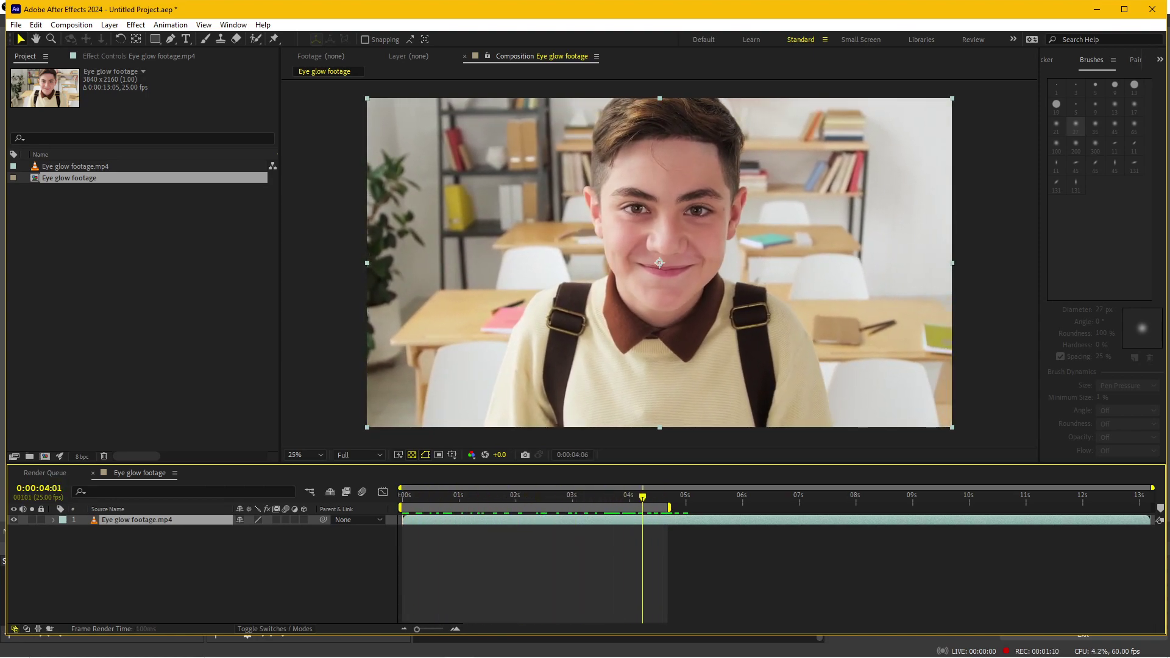
key("space")
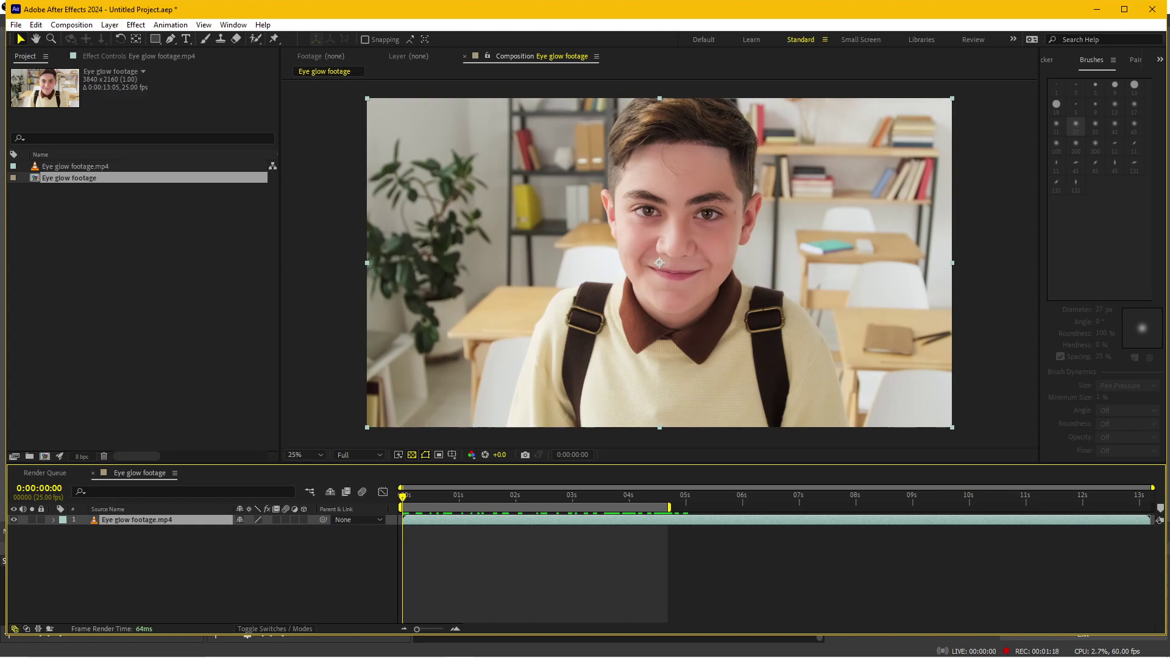
scroll(659, 263, "up", 2)
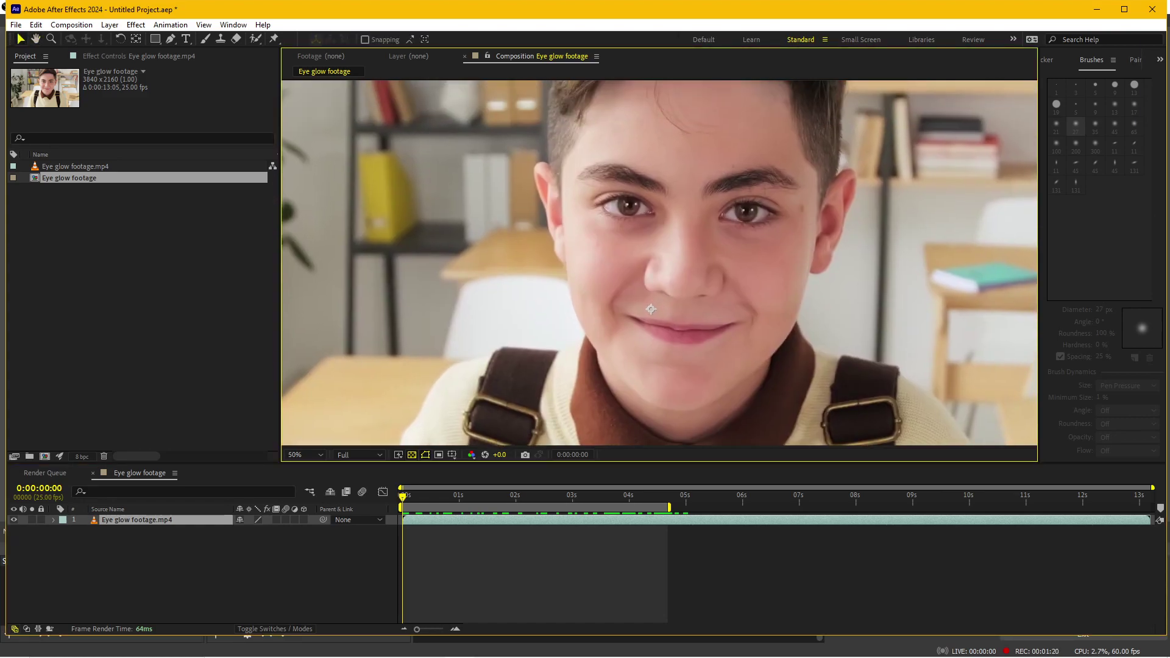
Duplicate the footage layer and rename the copy 'Left eye'.
key("backslash")
key("ctrl+d")
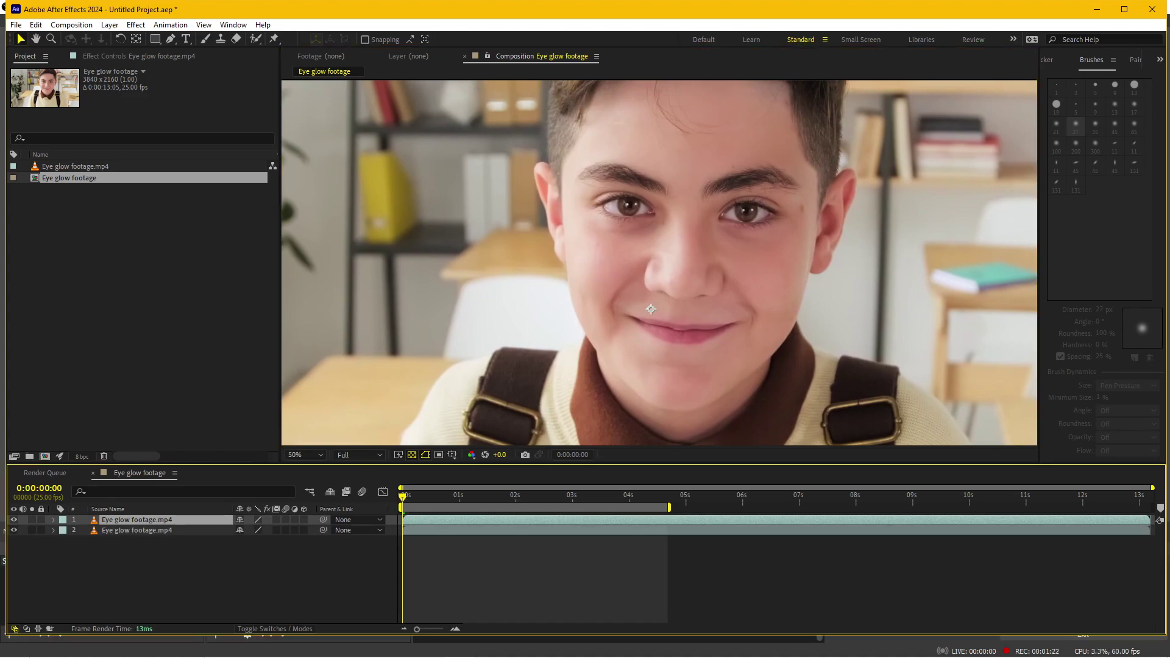
key("Return")
type("Left eye")
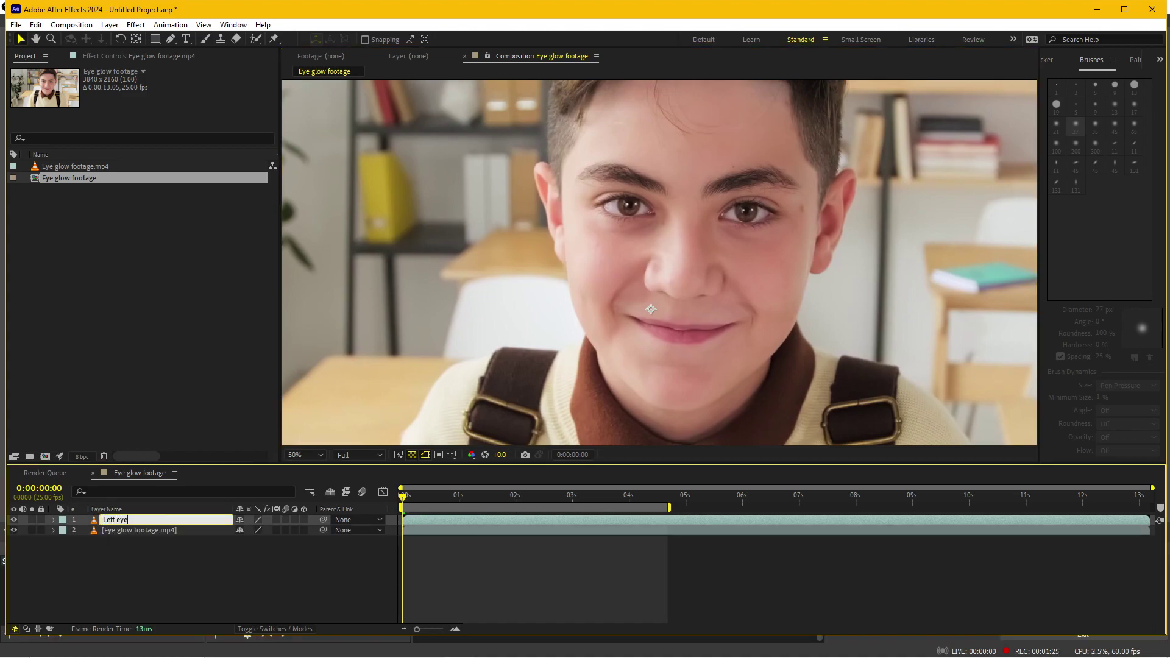
key("Return")
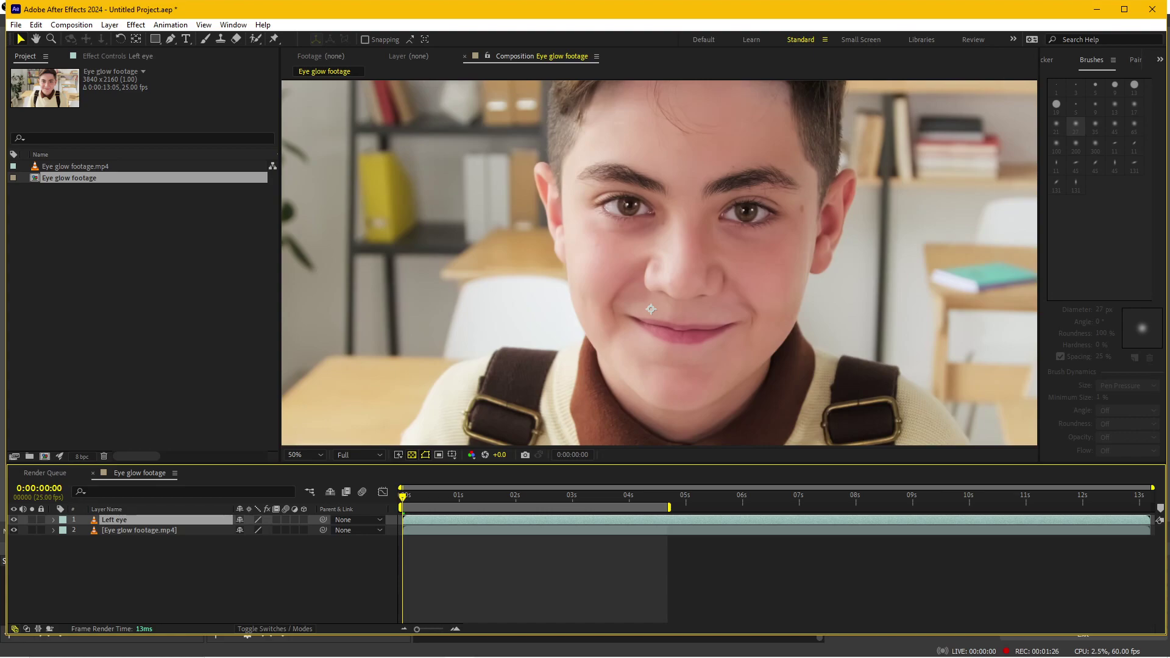
Draw a Pen mask outlining the left-hand eye.
key("g")
scroll(650, 309, "up", 4)
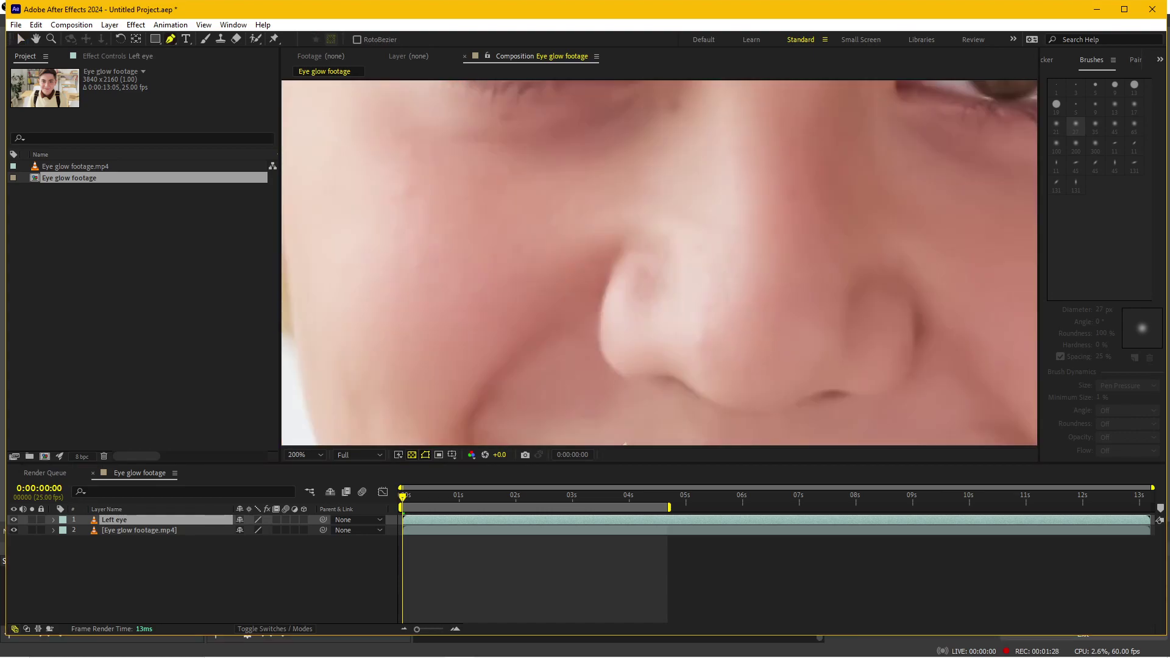
scroll(693, 363, "down", 2)
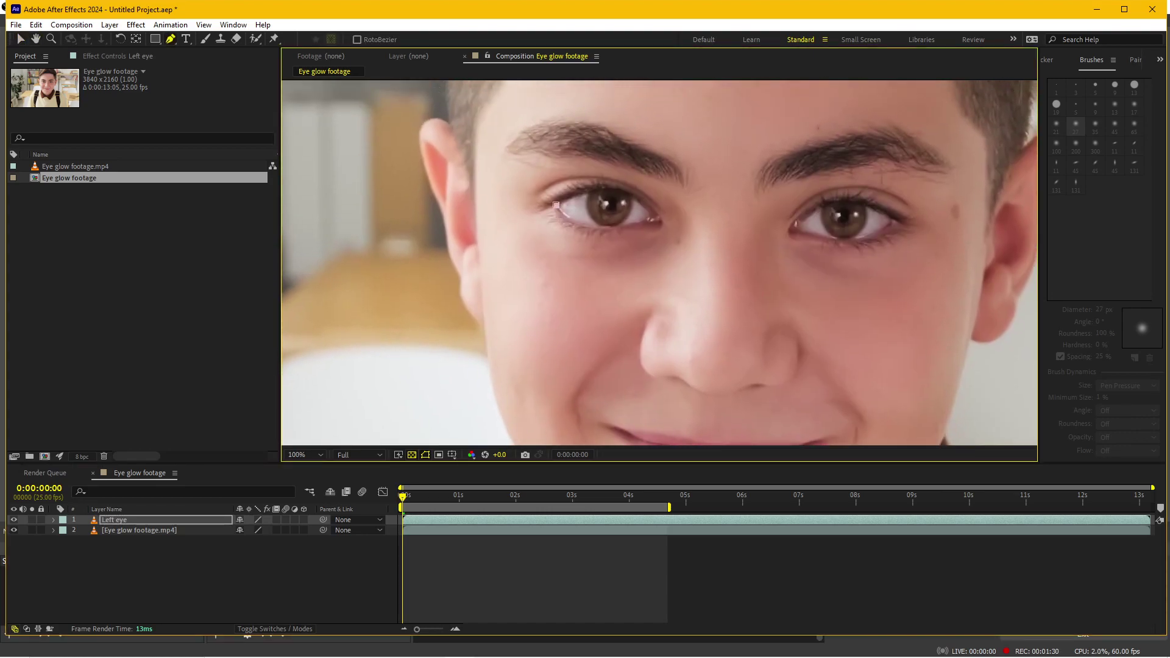
mouse_move(607, 188)
left_mouse_down()
mouse_move(662, 226)
mouse_move(618, 229)
left_mouse_up()
left_click(607, 189)
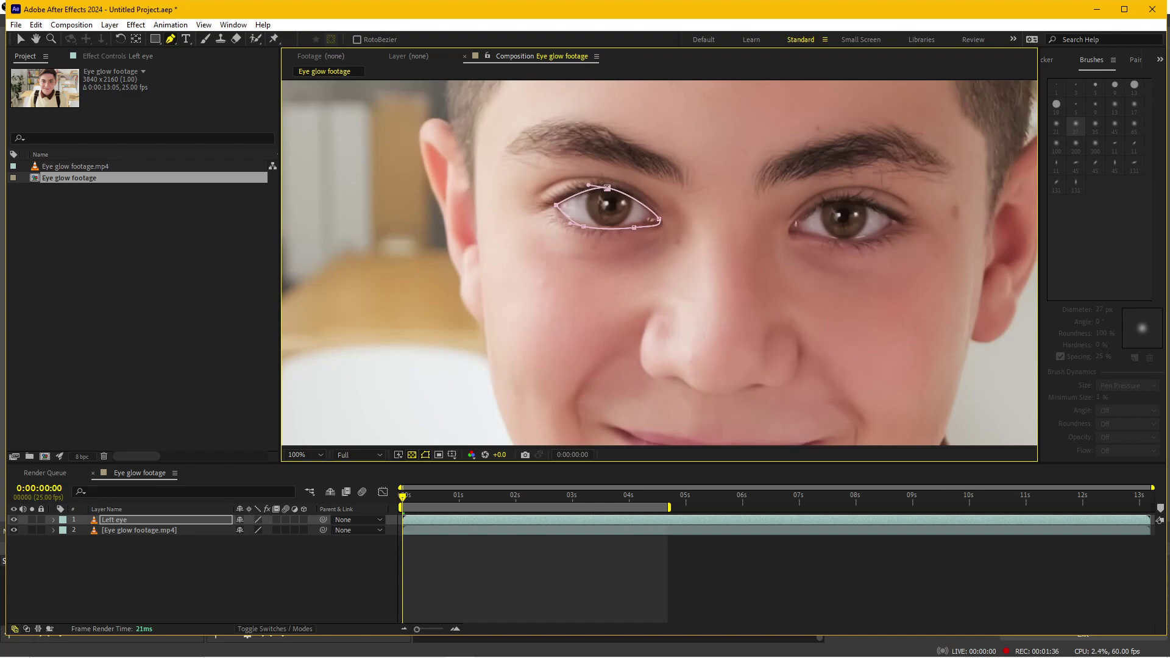
Set Mask 1 mode to None and choose Position, Scale & Rotation mask tracking.
key("m")
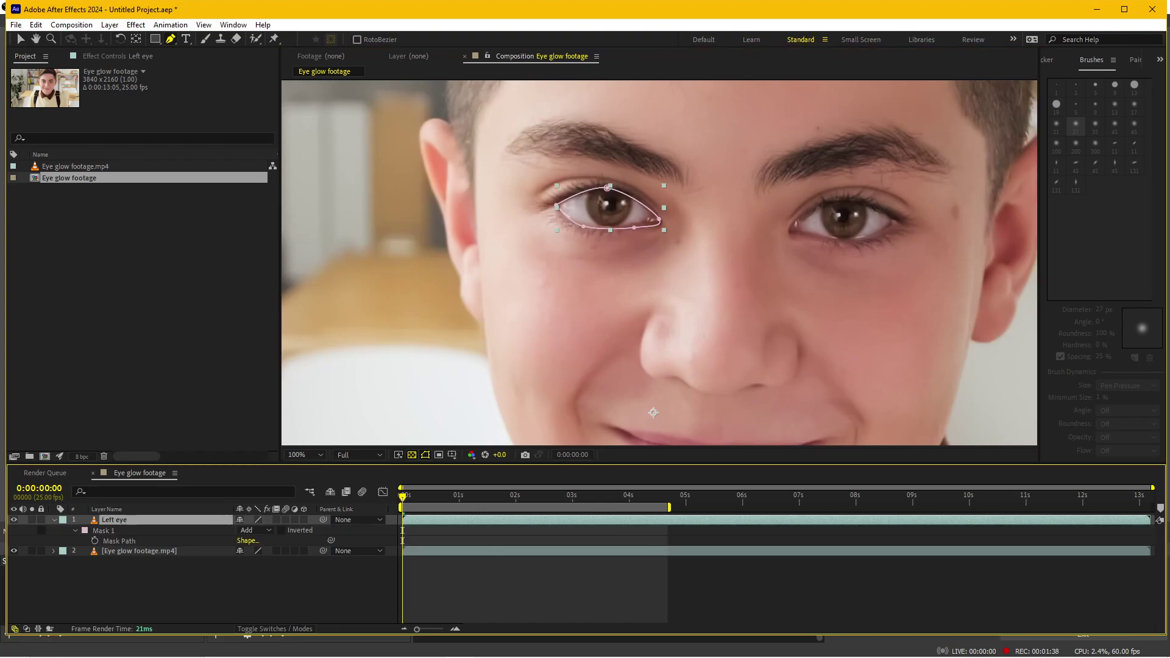
left_click(253, 530)
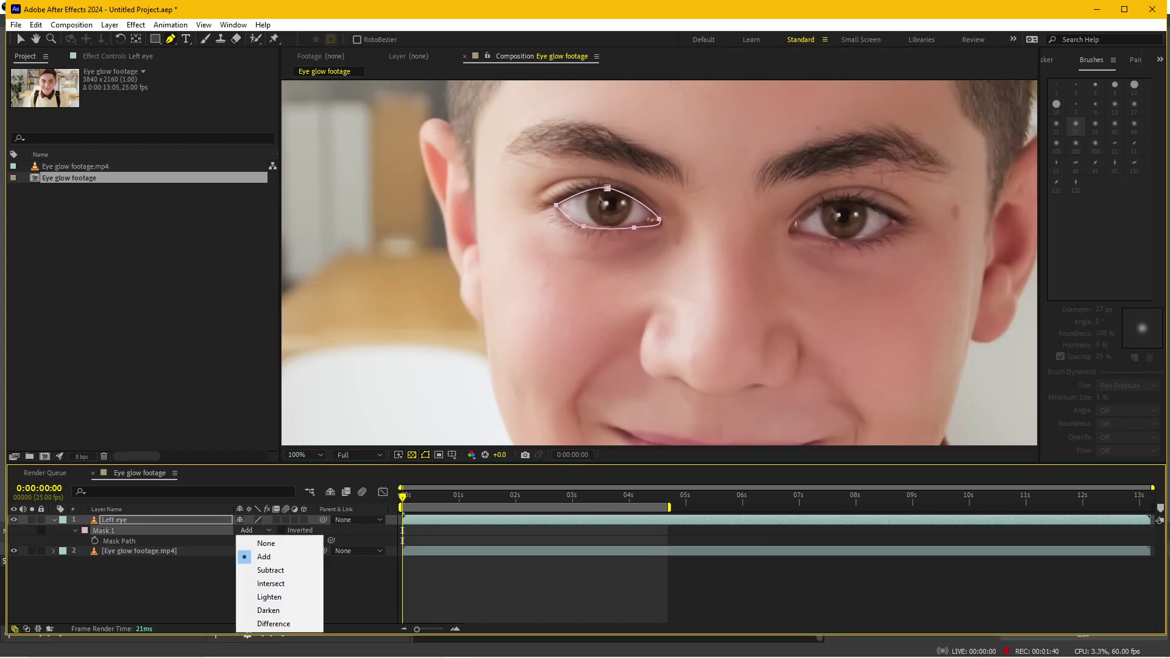
left_click(266, 543)
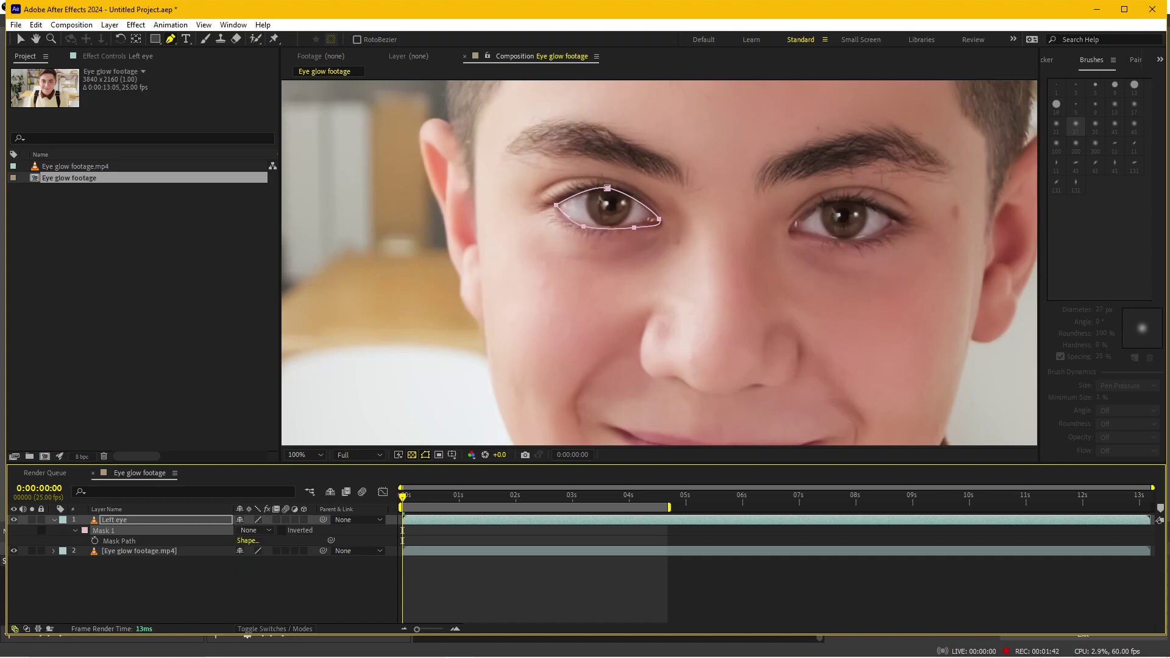
right_click(125, 540)
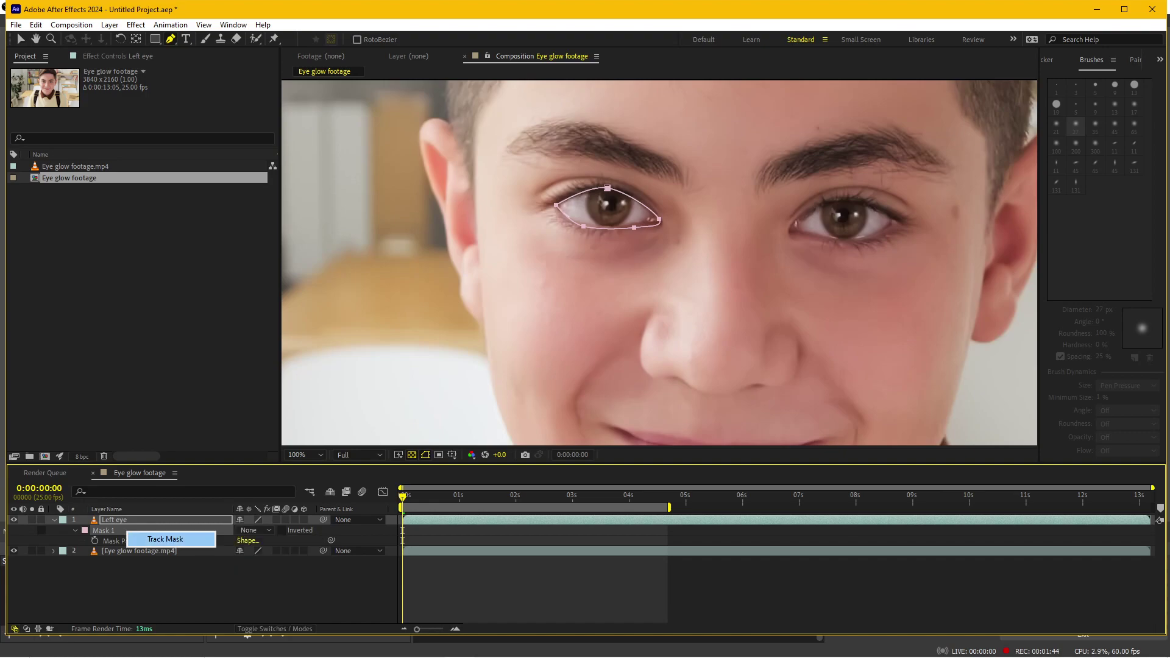
left_click(165, 539)
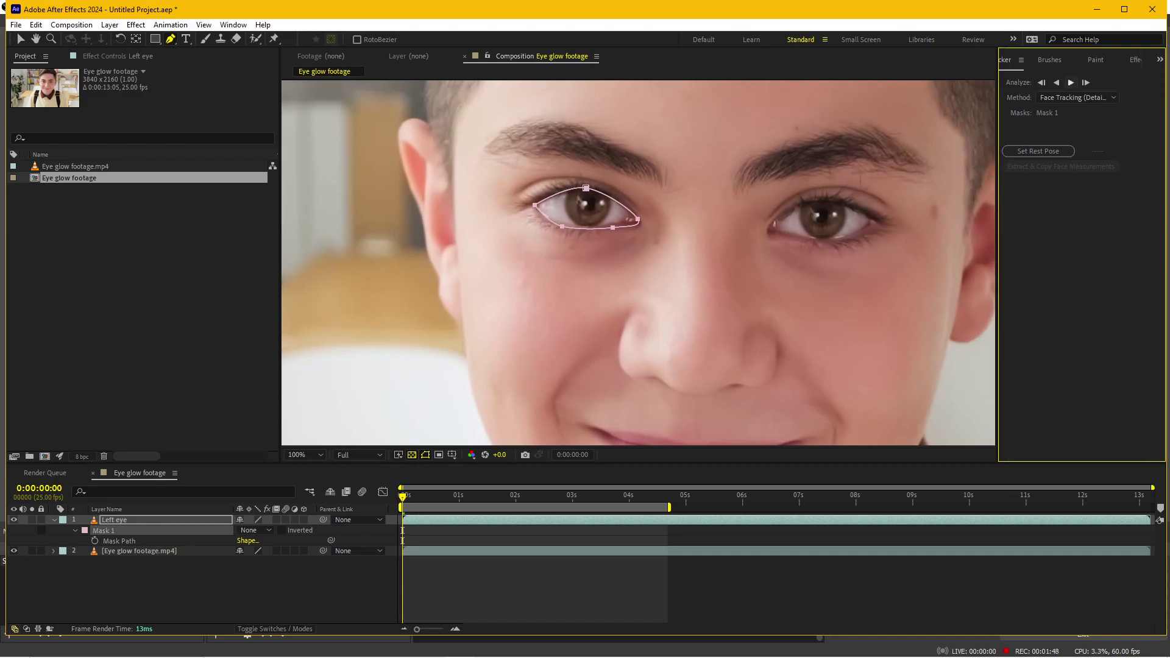
left_click(1076, 97)
key("Down")
key("Down")
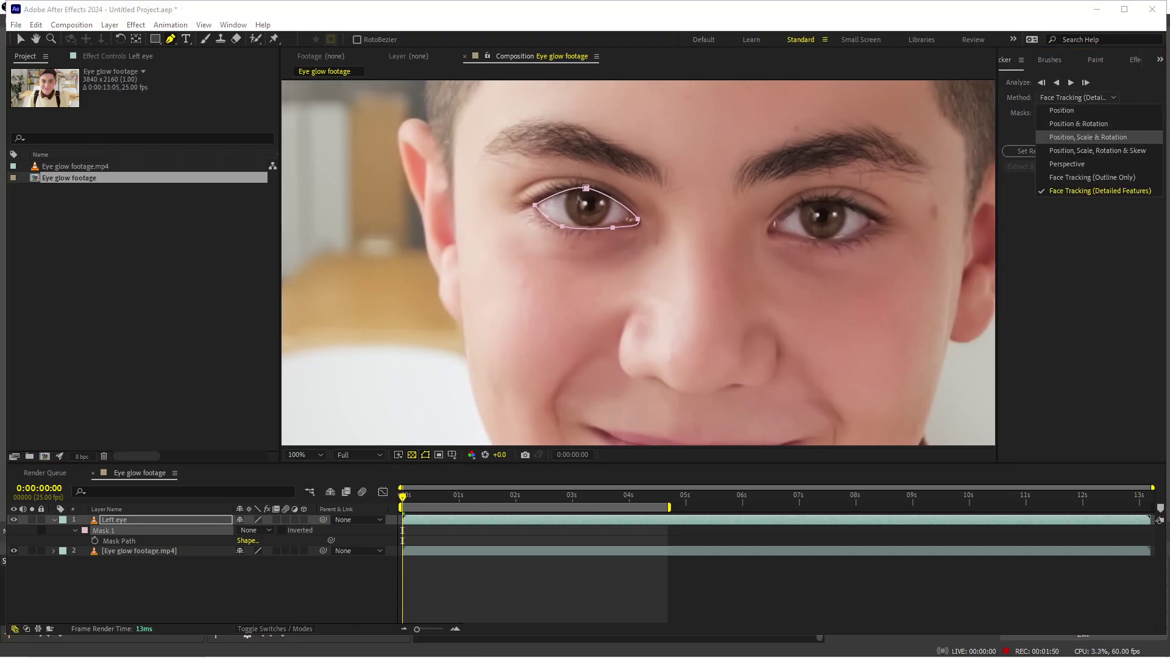
key("Return")
Track Mask 1 forward to about 0:00:06:17, then return to the composition start.
left_click(1070, 82)
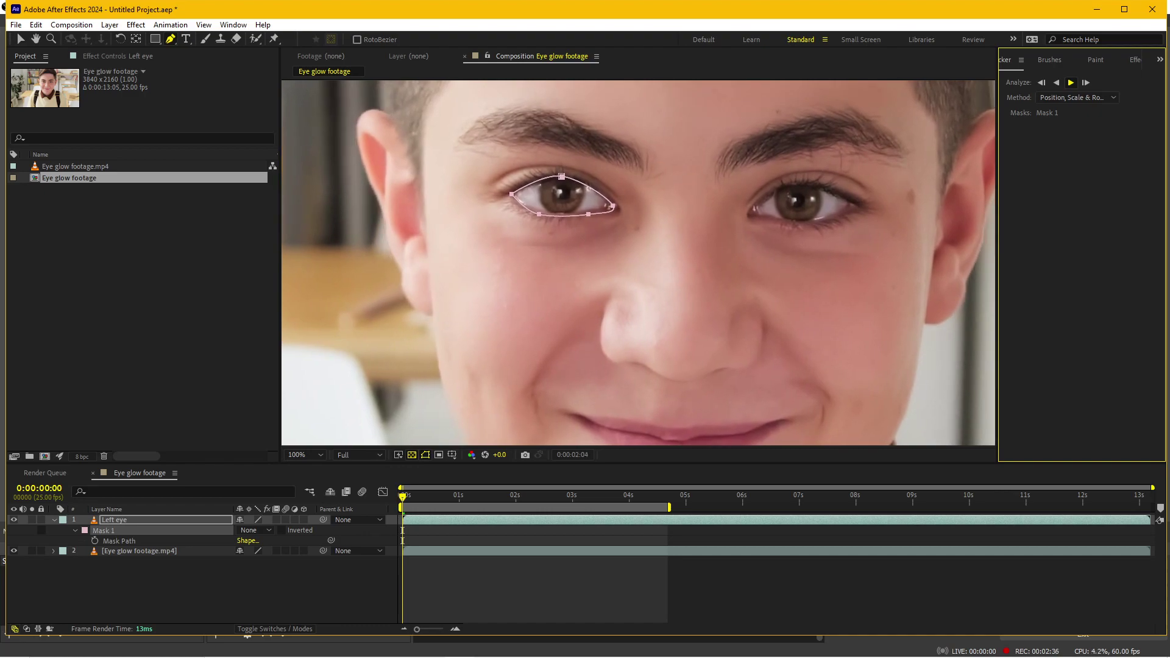
key("alt+Tab")
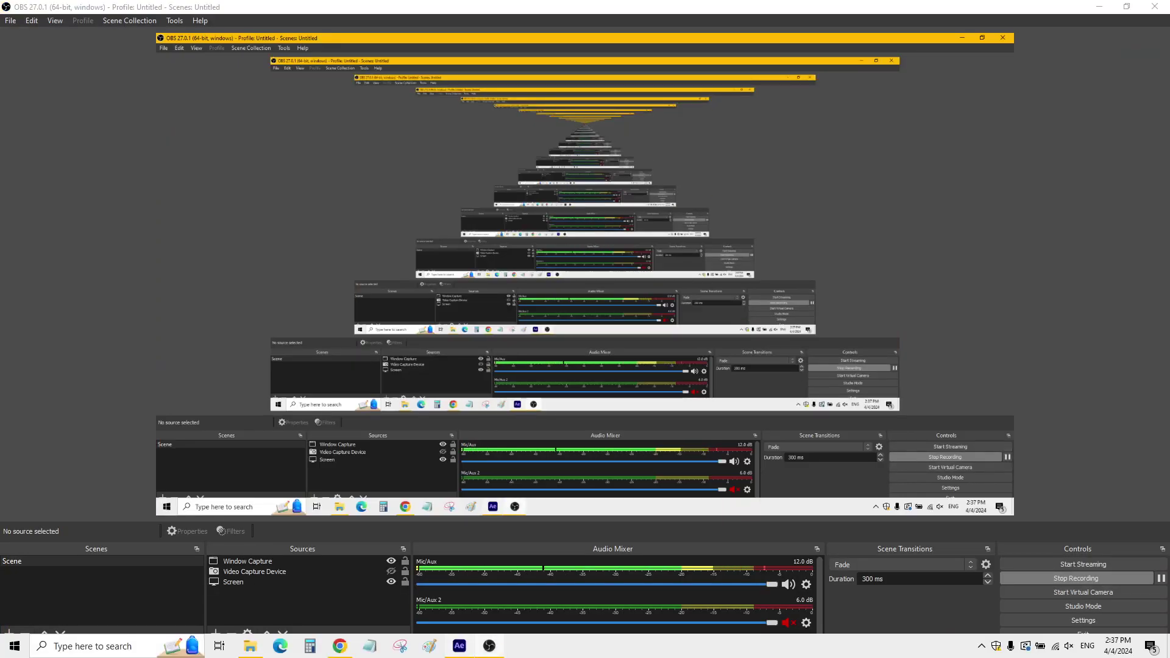
key("alt+Tab")
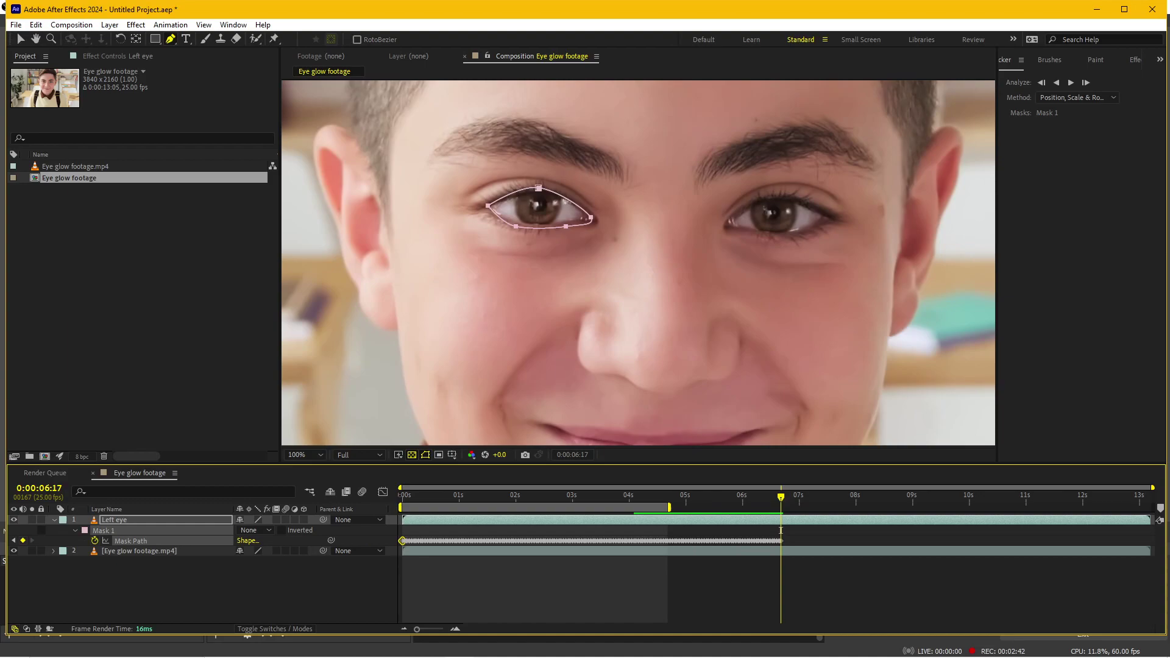
key("Home")
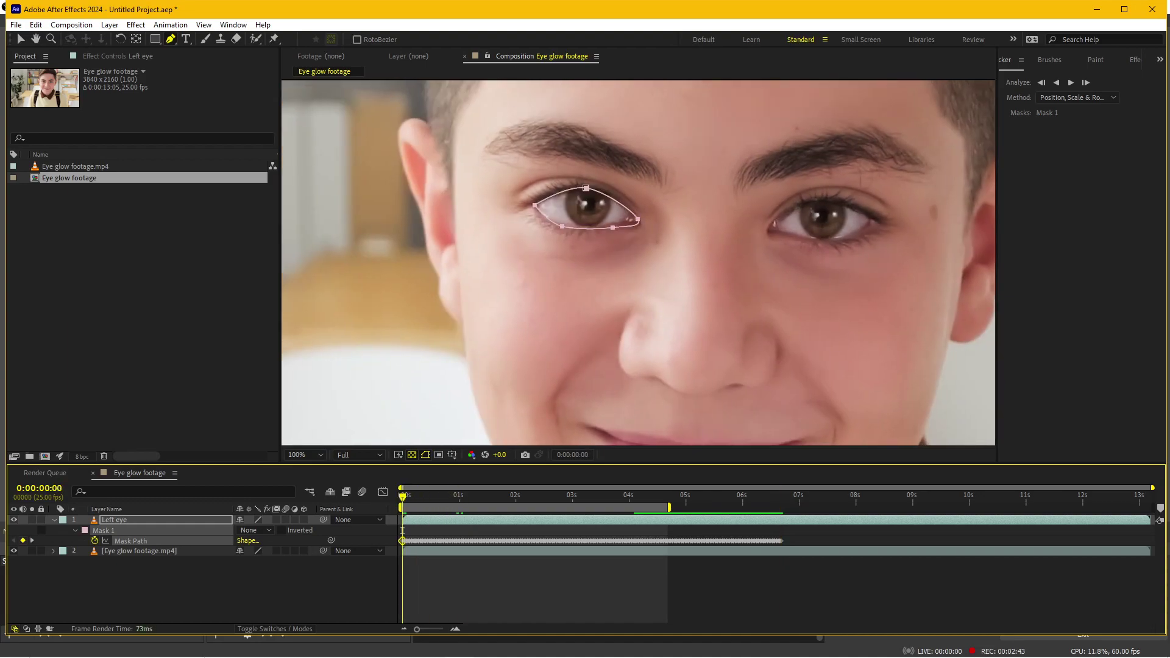
key("ctrl+Down")
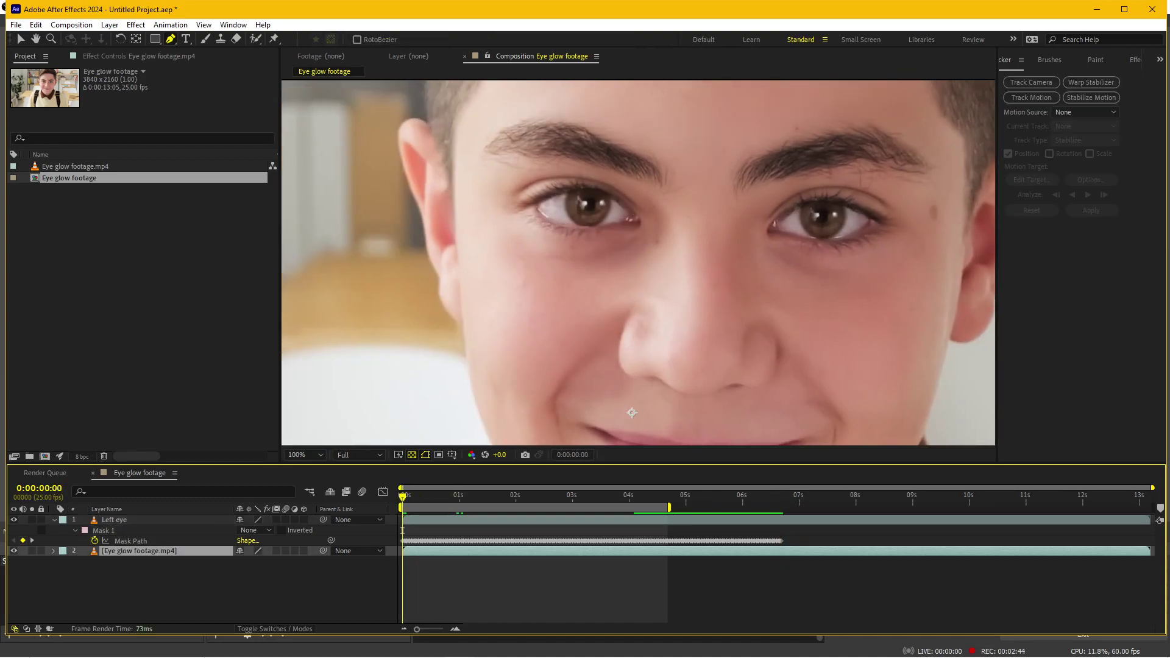
Duplicate the footage layer again and rename the copy 'Right eye'.
key("ctrl+d")
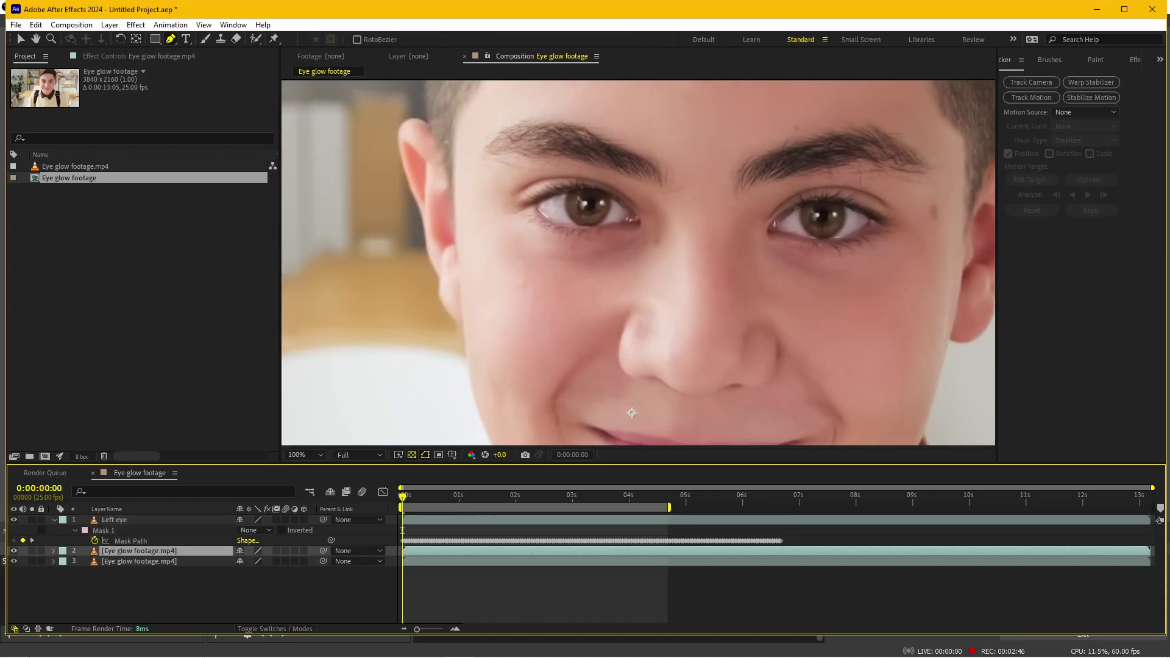
key("Return")
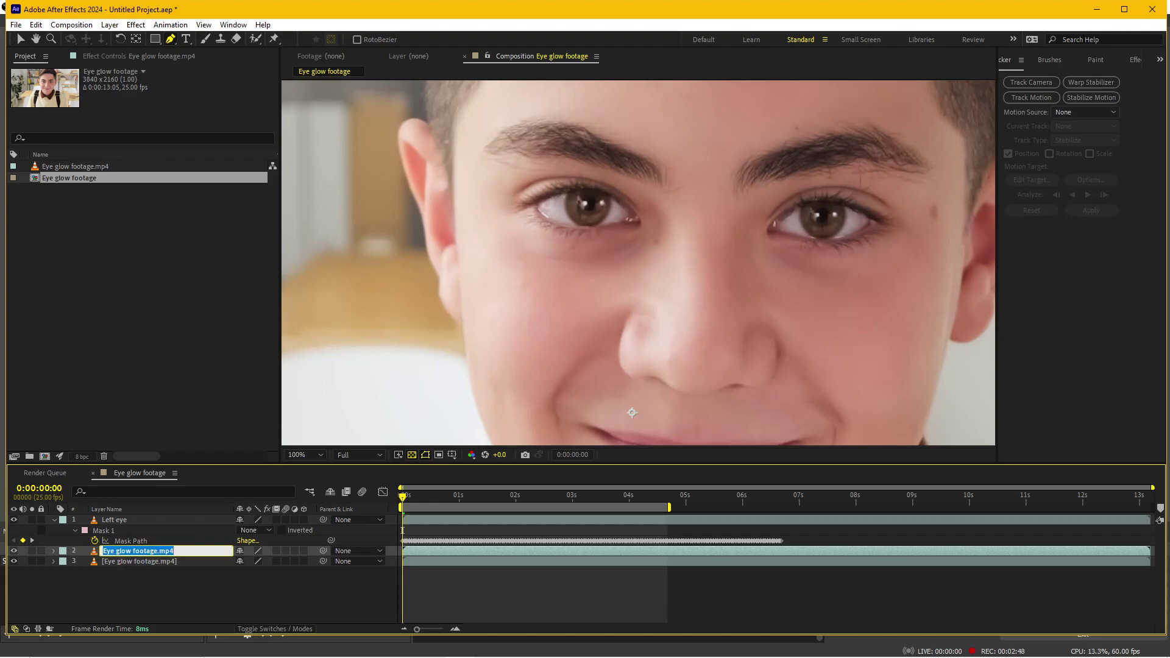
type("Right eye")
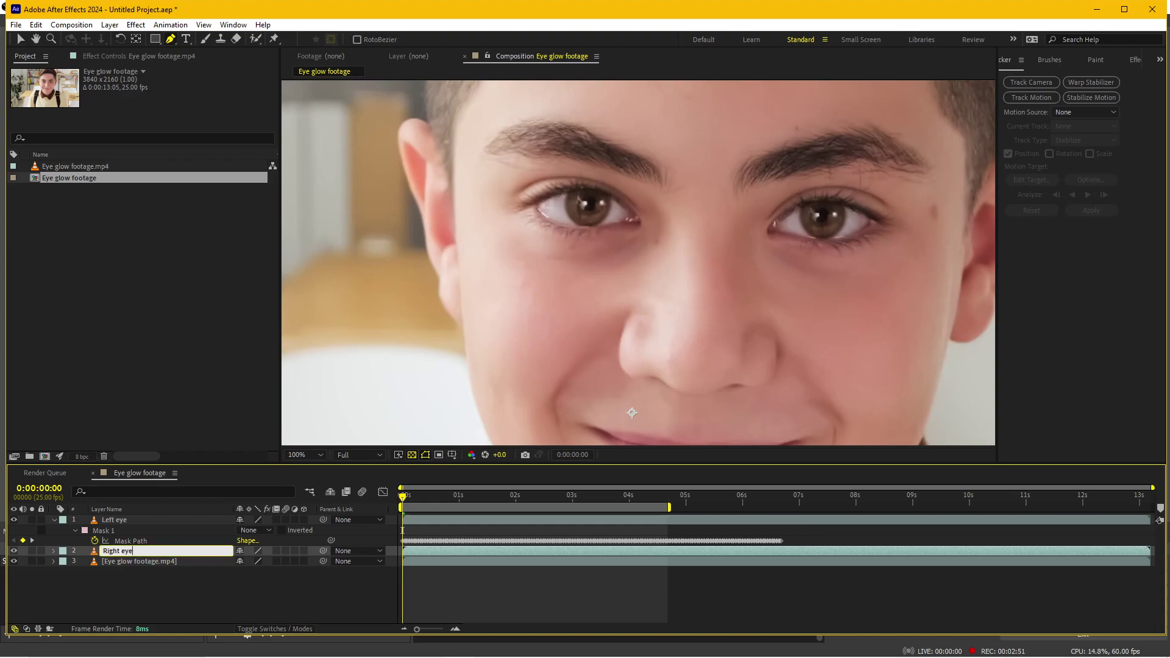
key("Return")
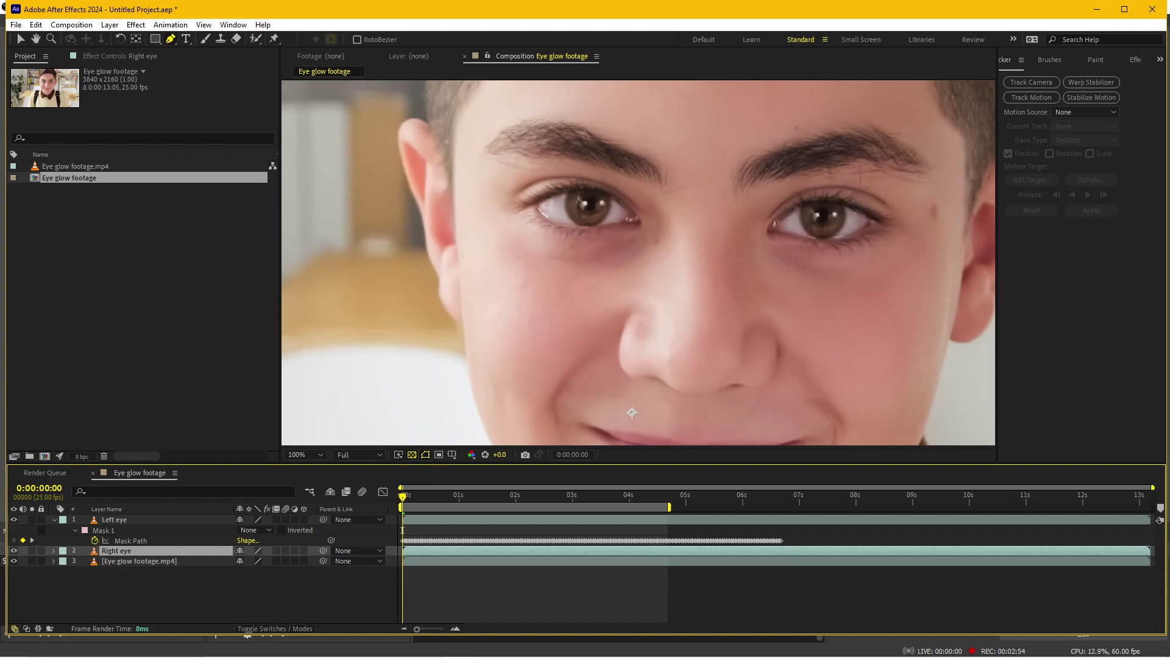
Draw an eye-shaped Pen mask along the right eye's upper and lower eyelids.
left_click(769, 232)
left_click_drag(824, 200, 853, 200)
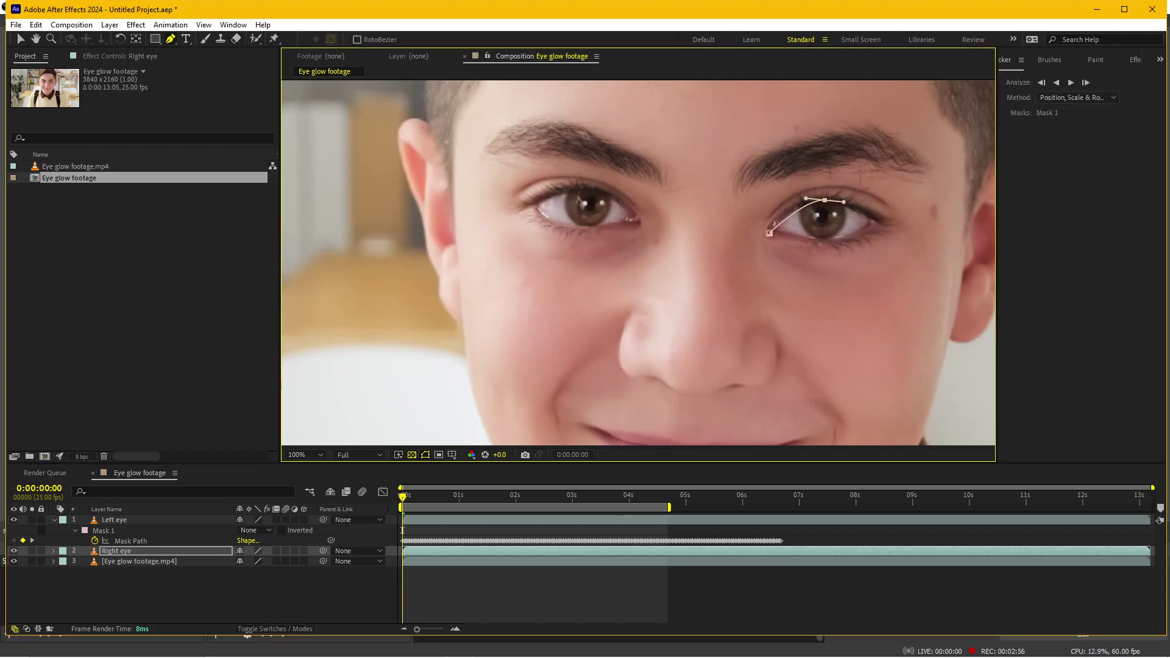
left_click(876, 219)
left_click_drag(848, 241, 765, 227)
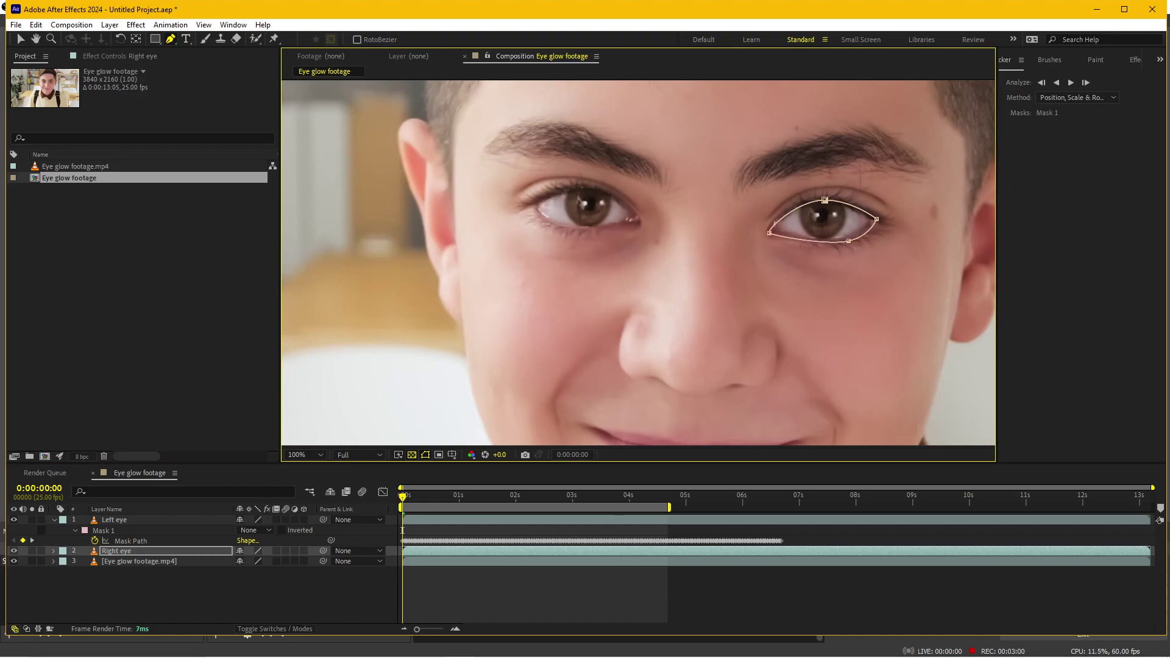
Set the Right eye mask mode to None and track it forward through the clip.
key("ctrl+t")
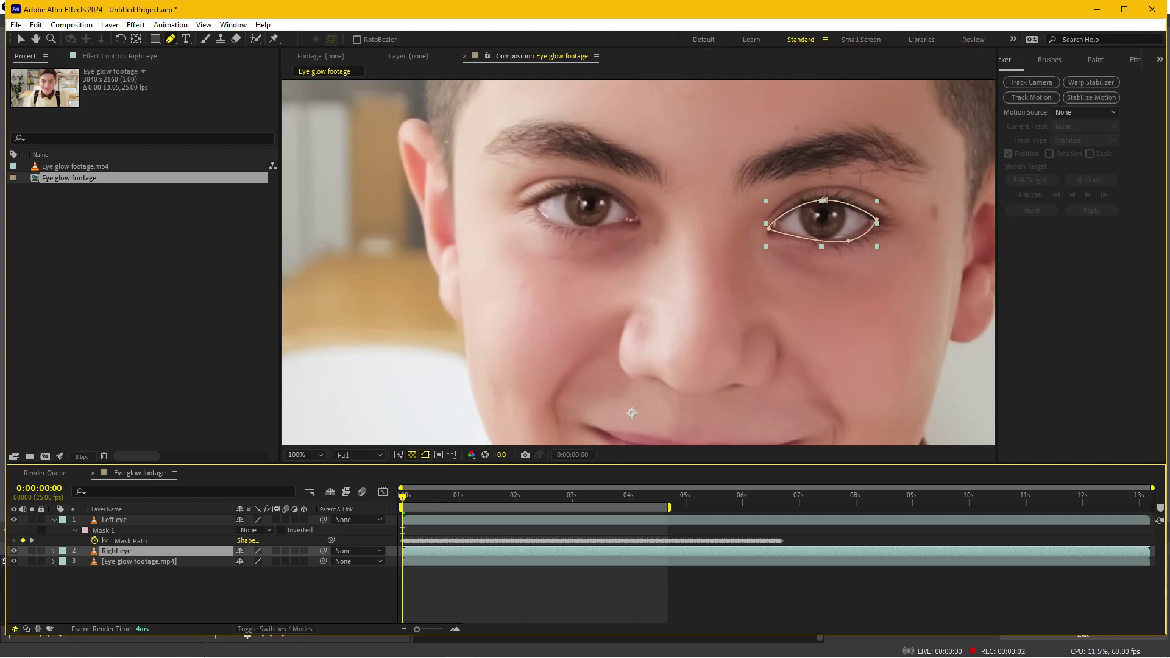
key("m")
left_click(103, 562)
left_click(256, 561)
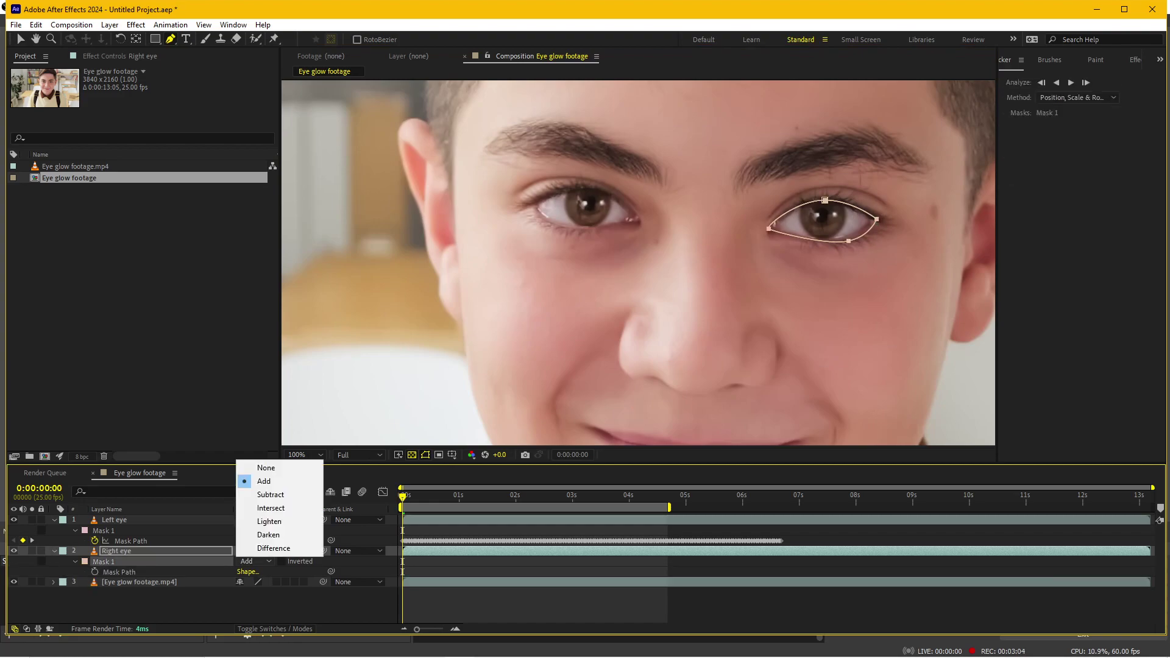
left_click(250, 467)
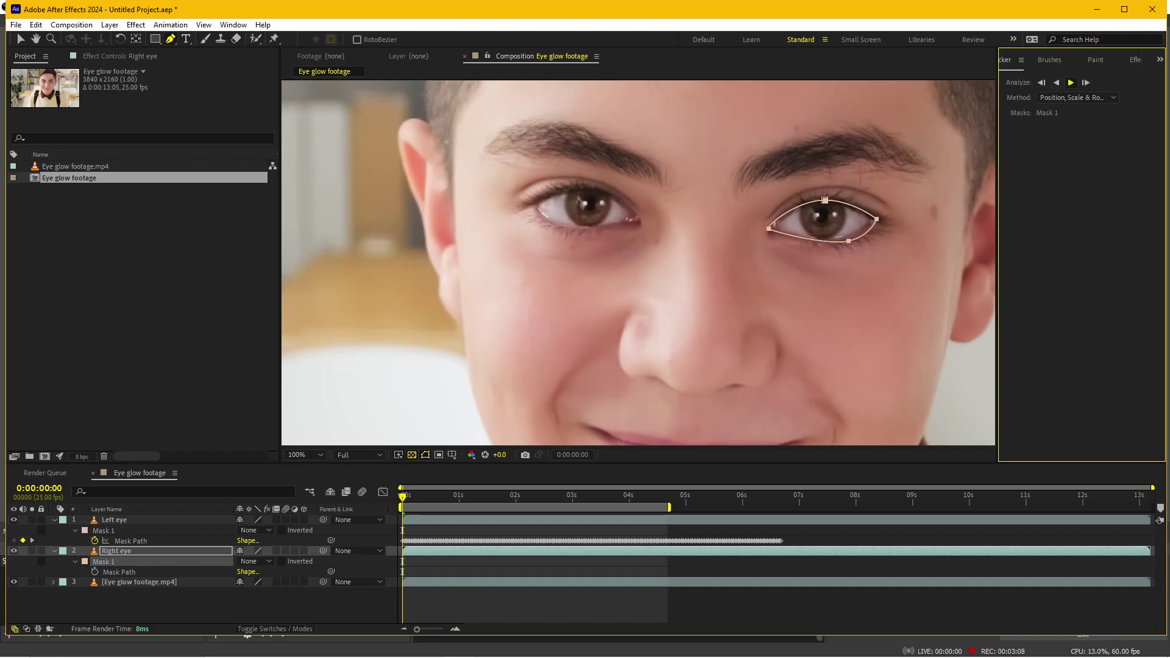
left_click(1071, 82)
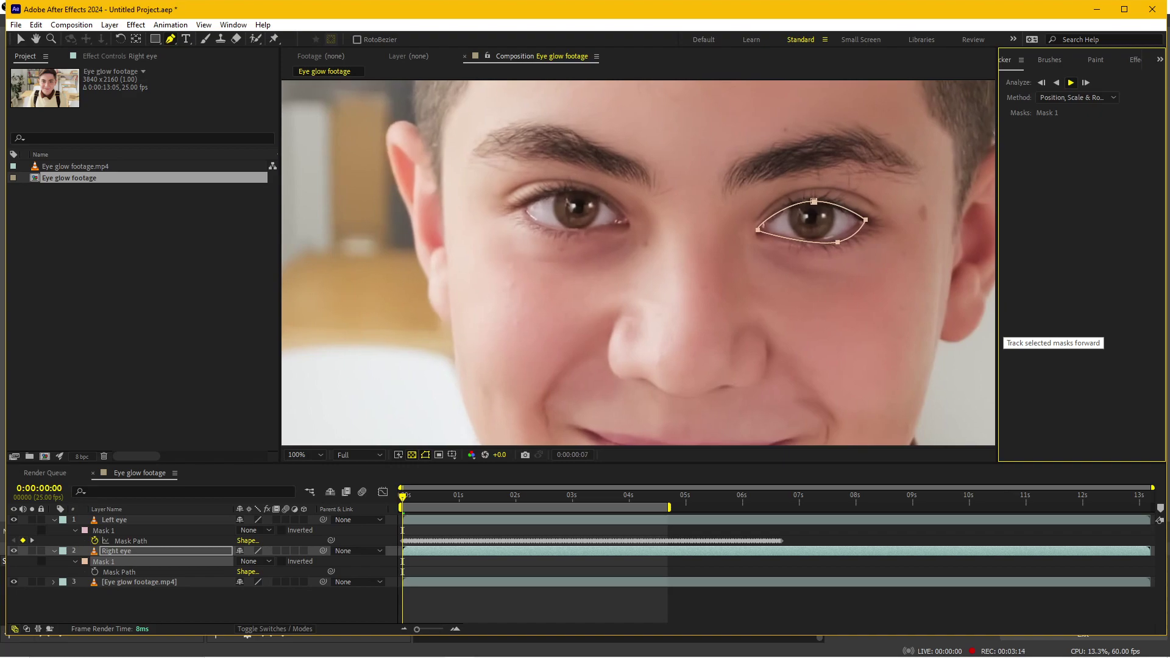
key("alt+Tab")
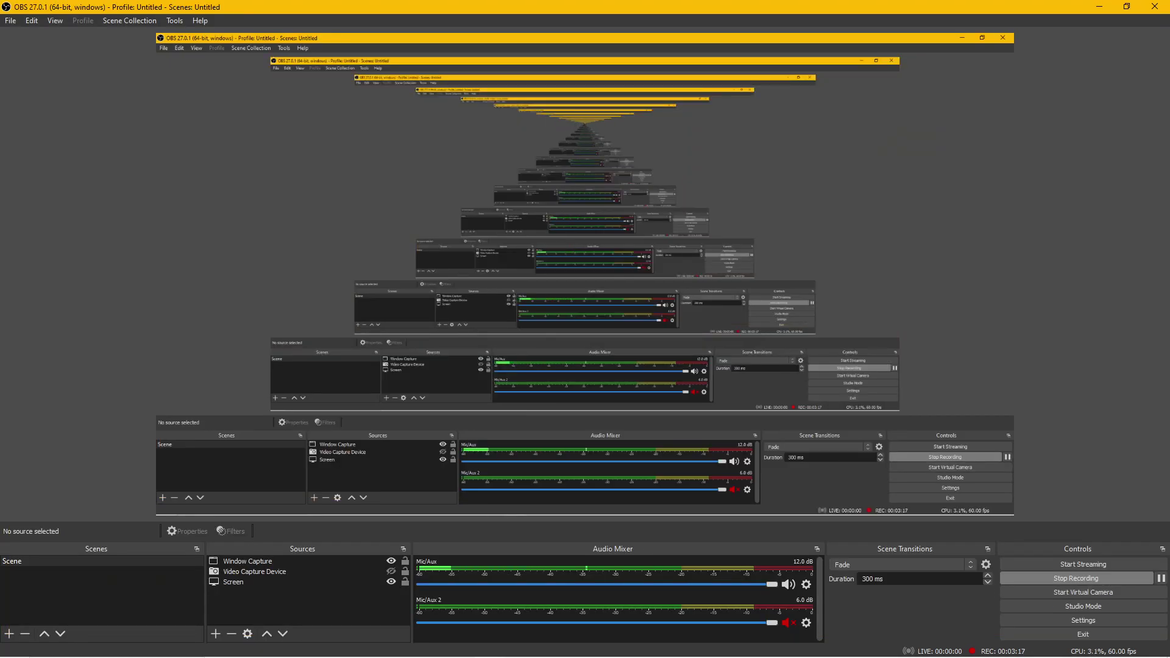
Switch the Mask 1 mode of both Left eye and Right eye layers to Add.
left_click(488, 646)
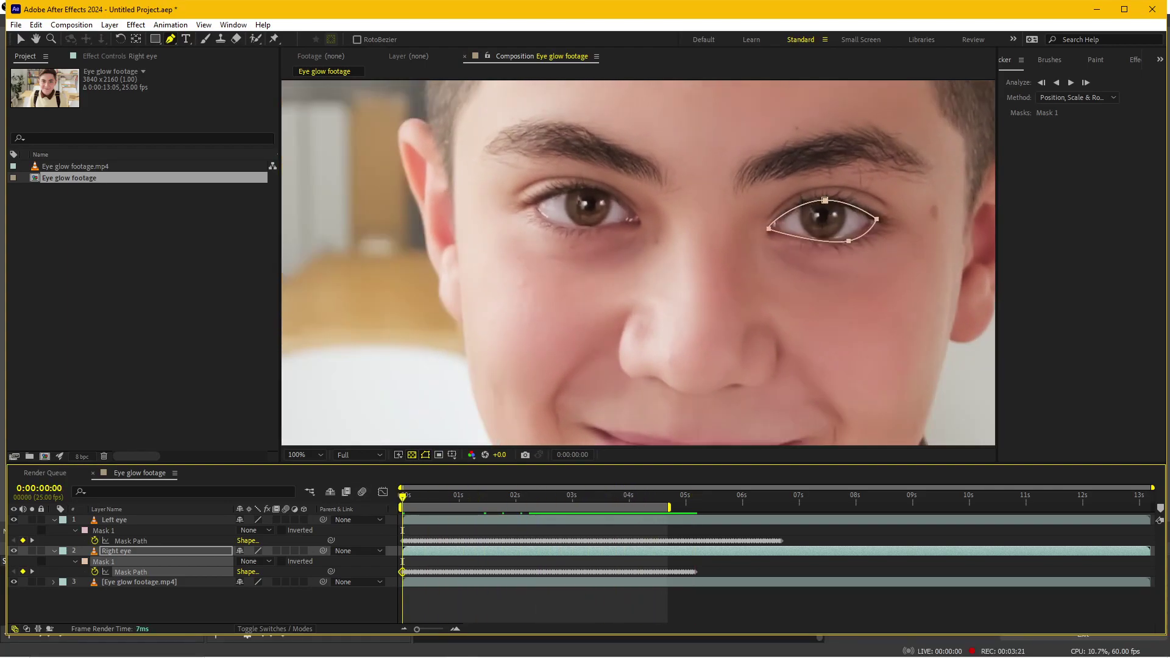
key("Return")
key("comma")
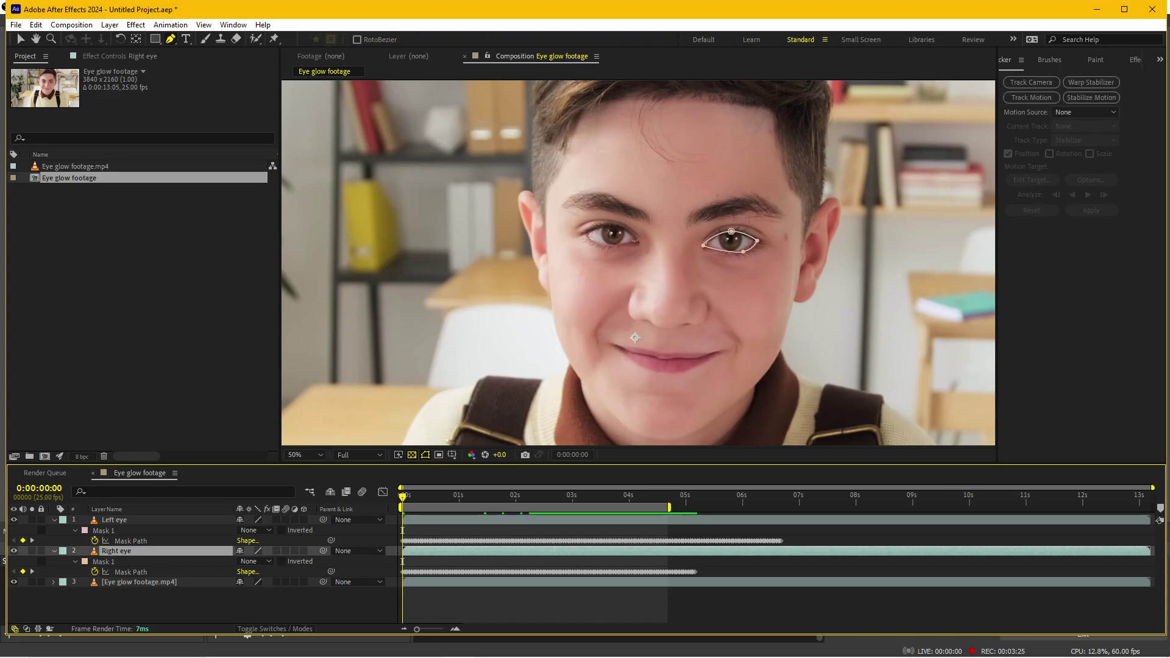
left_click(256, 530)
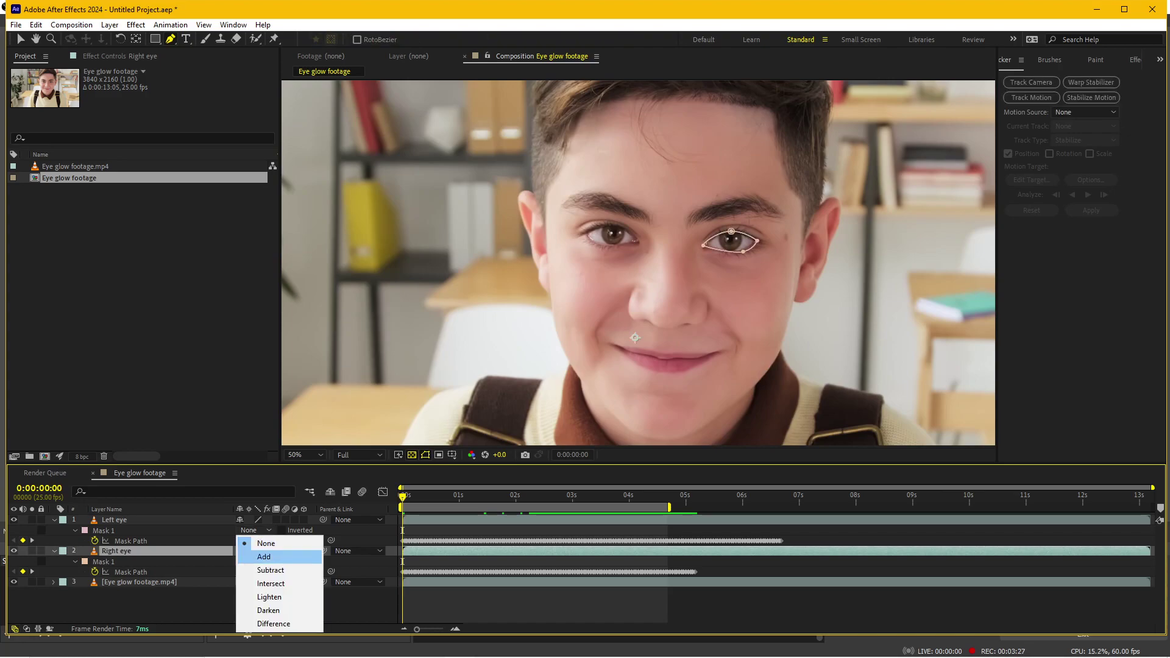
left_click(256, 553)
left_click(256, 561)
left_click(246, 480)
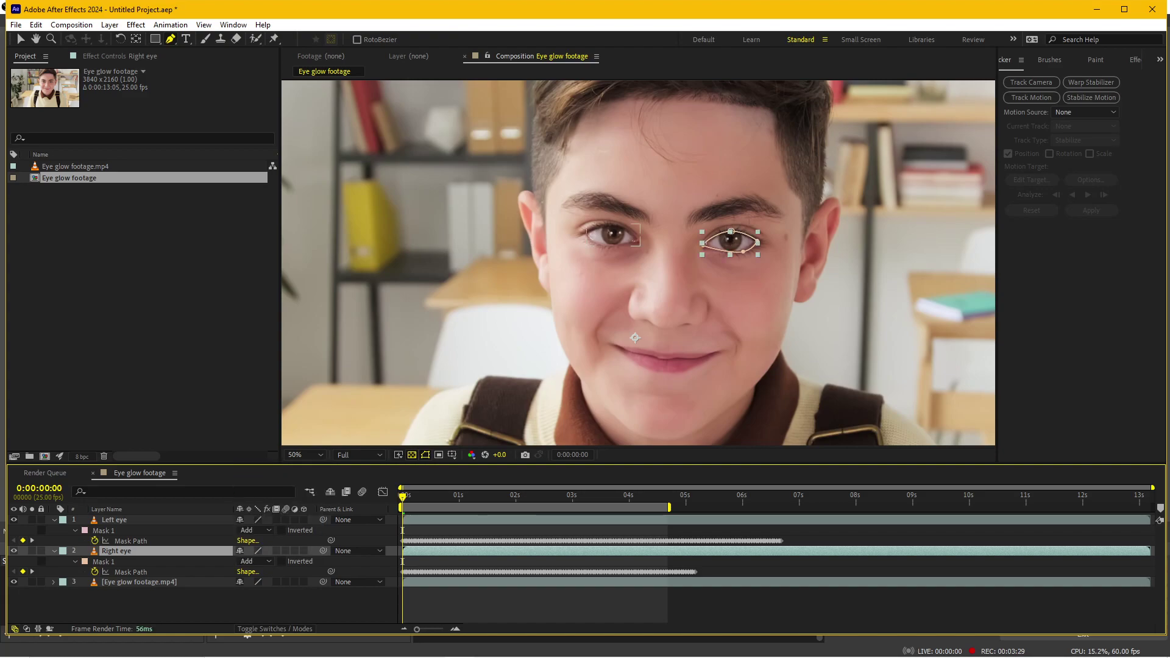
Solo the Right eye and Left eye layers in turn to check each mask, then select Left eye.
left_click(31, 550)
left_click(32, 550)
left_click(31, 519)
left_click(31, 519)
left_click(152, 519)
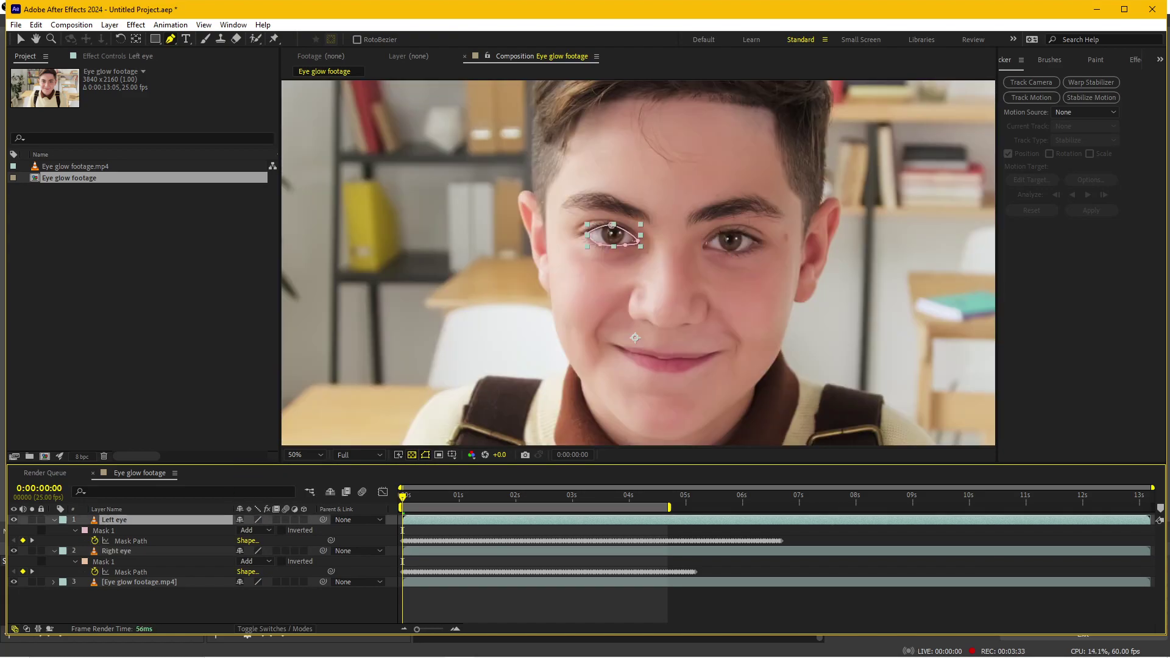
left_click(135, 25)
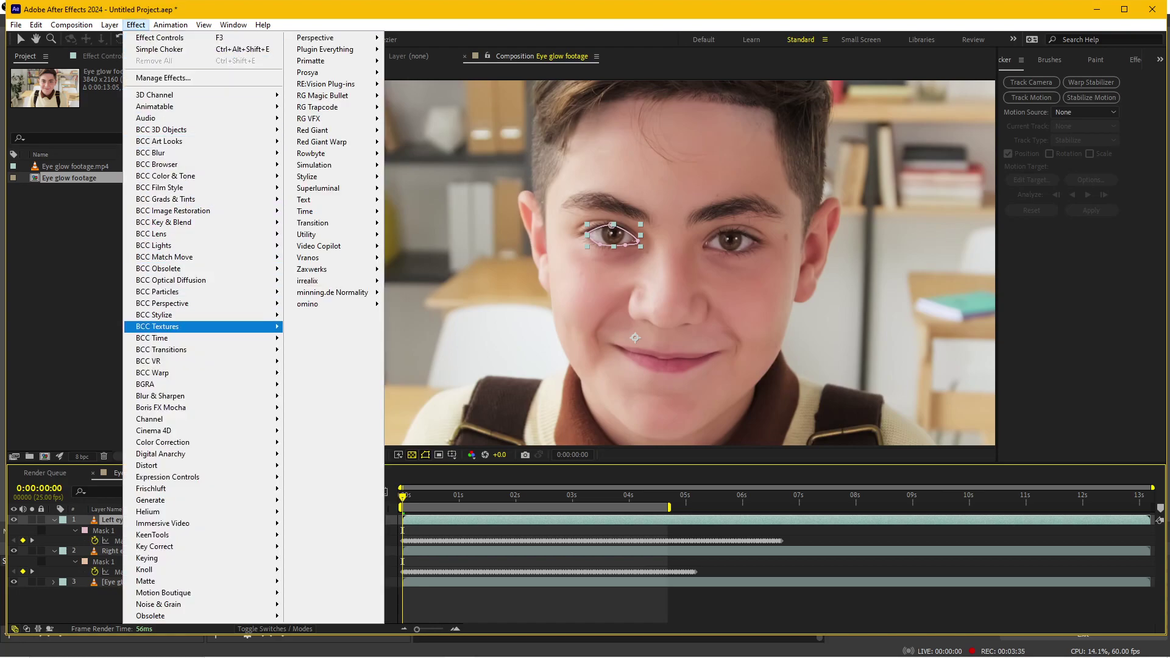
Apply RG Trapcode > Shine to the Left eye layer.
key("Up")
key("Up")
key("Up")
key("Right")
key("Left")
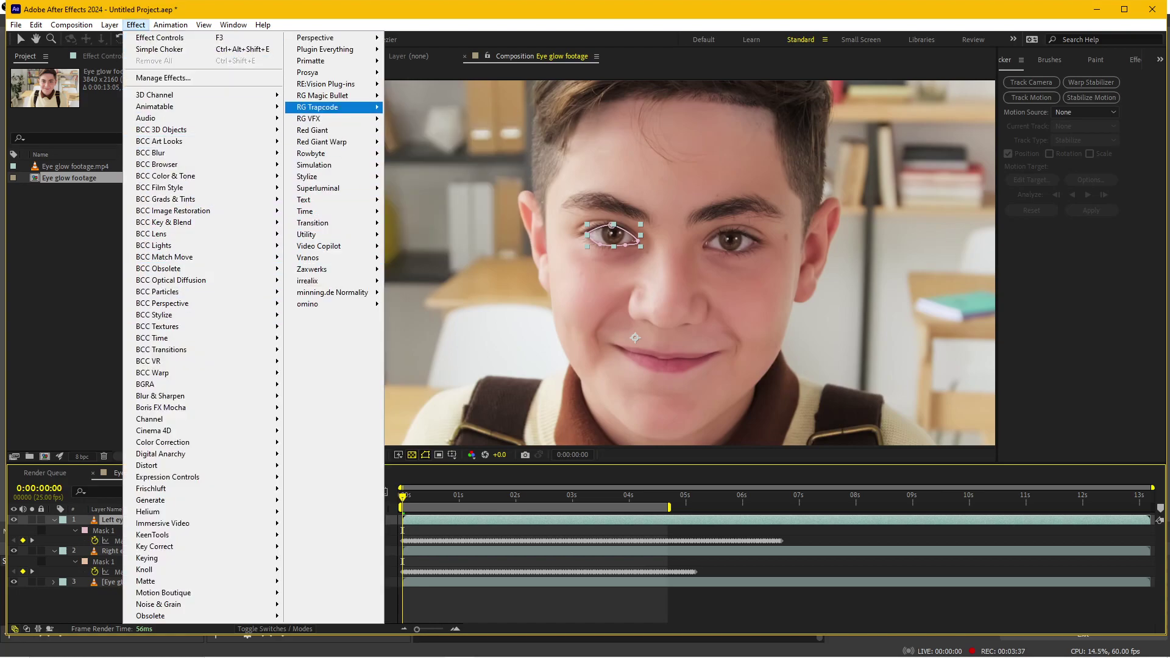
key("Right")
key("Down")
key("Down")
key("Down")
key("Down")
key("Down")
key("Return")
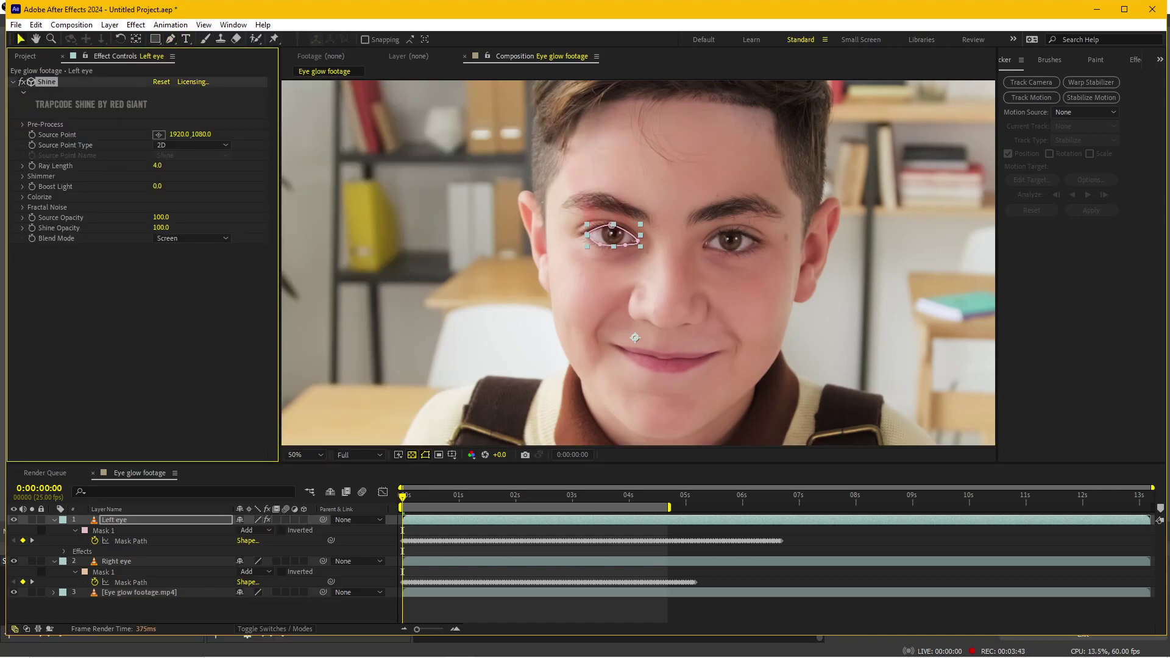
Set Shine Boost Light to 12.8, preview at Half resolution, and centre the Source Point on the left eye.
left_click_drag(157, 185, 186, 186)
left_click(359, 455)
left_click(353, 497)
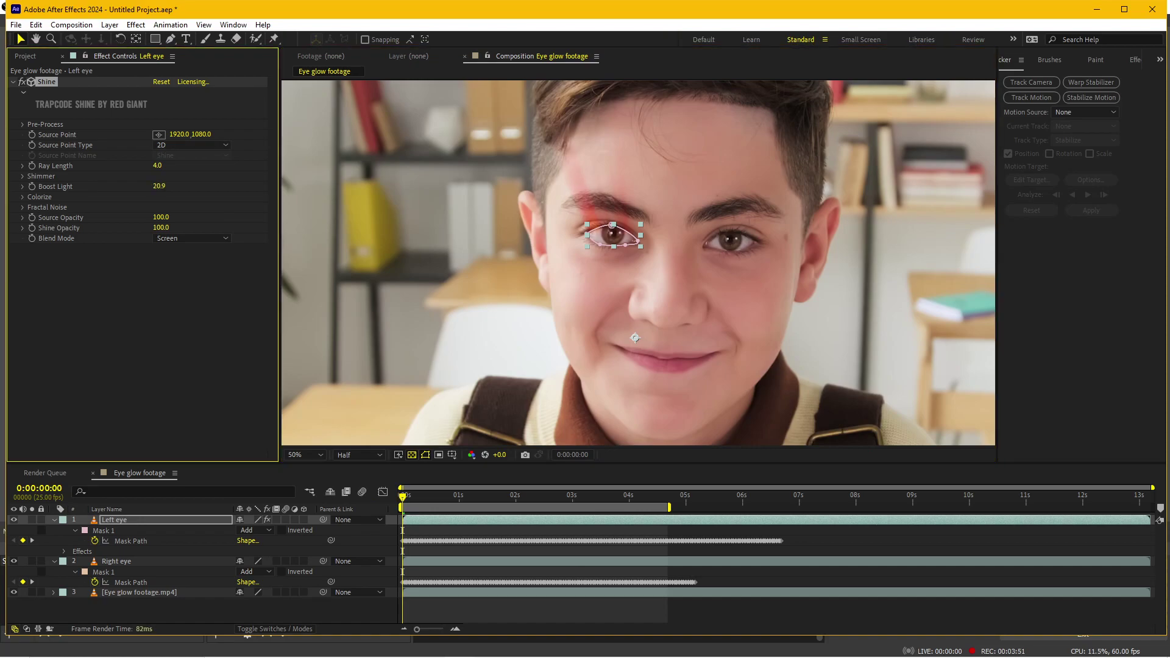
left_click_drag(159, 186, 151, 186)
left_click_drag(634, 337, 612, 234)
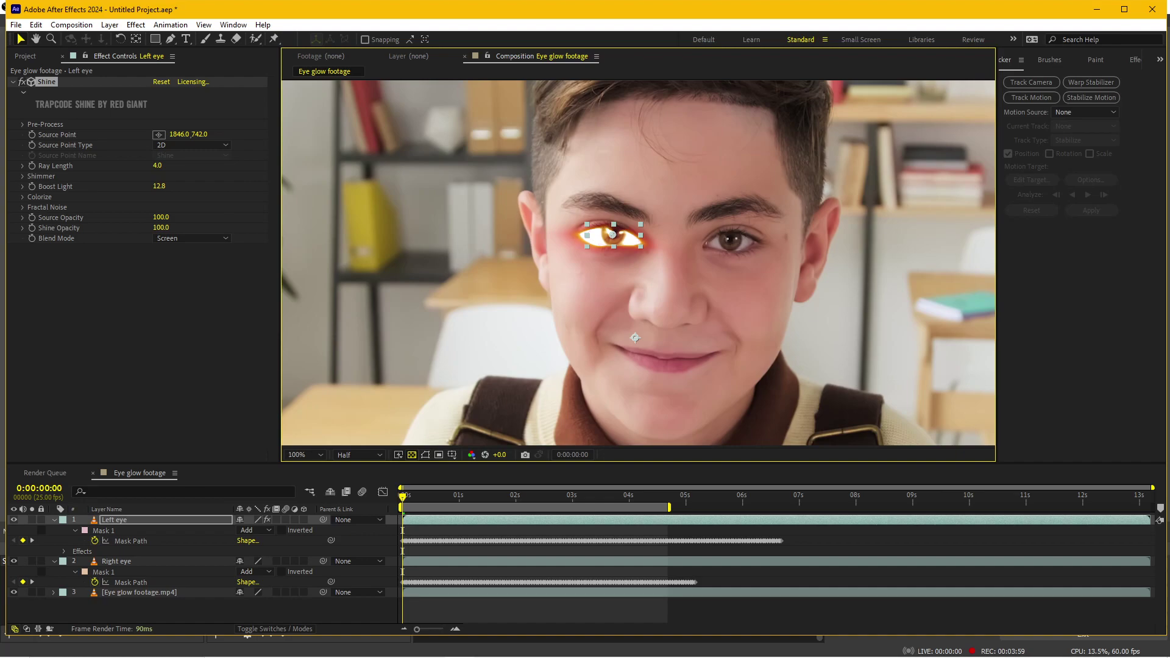
scroll(638, 264, "up", 1)
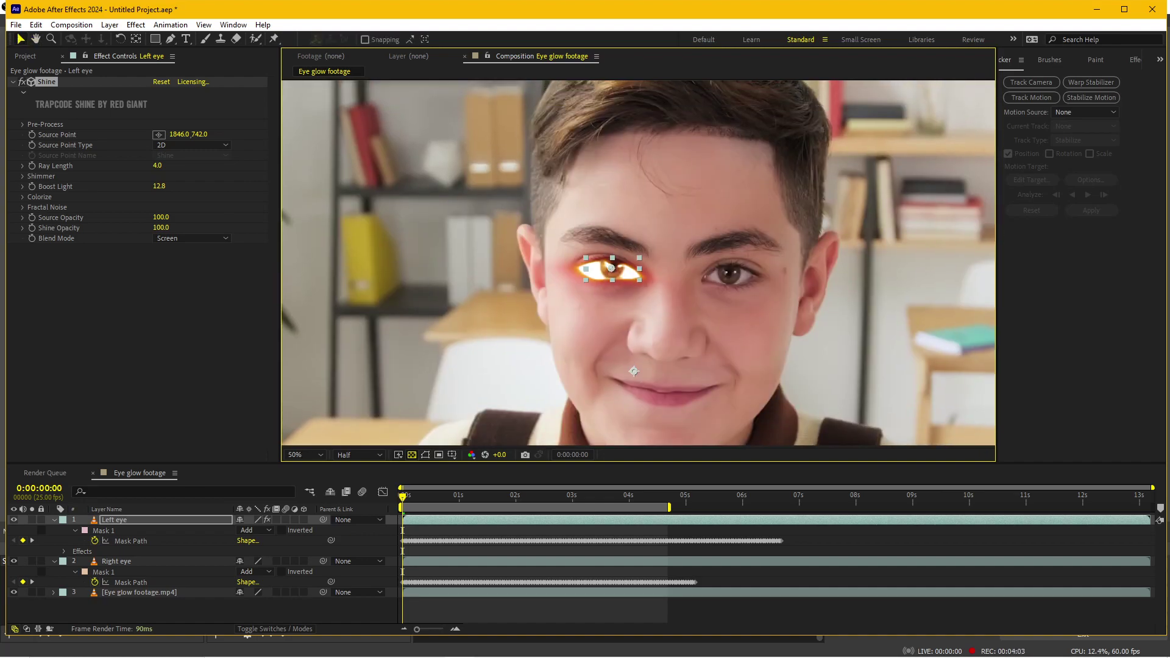
left_click(153, 519)
key("F4")
Set the Left eye layer to Add blending and colour its Shine glow with the Chemistry preset.
left_click(256, 520)
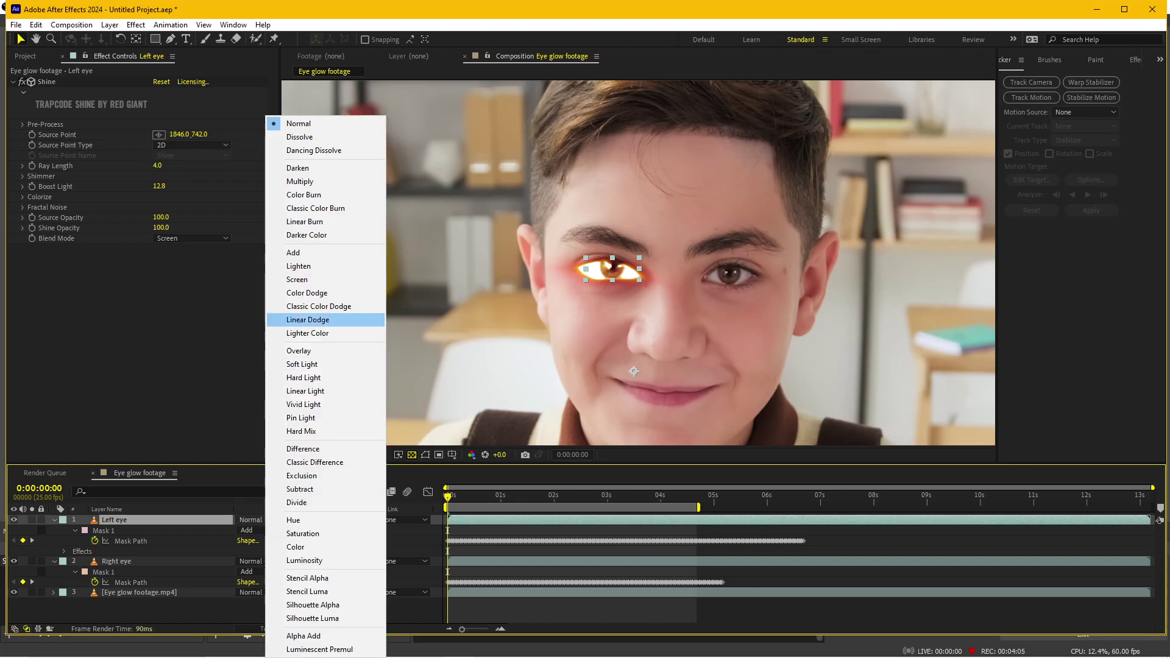
left_click(286, 250)
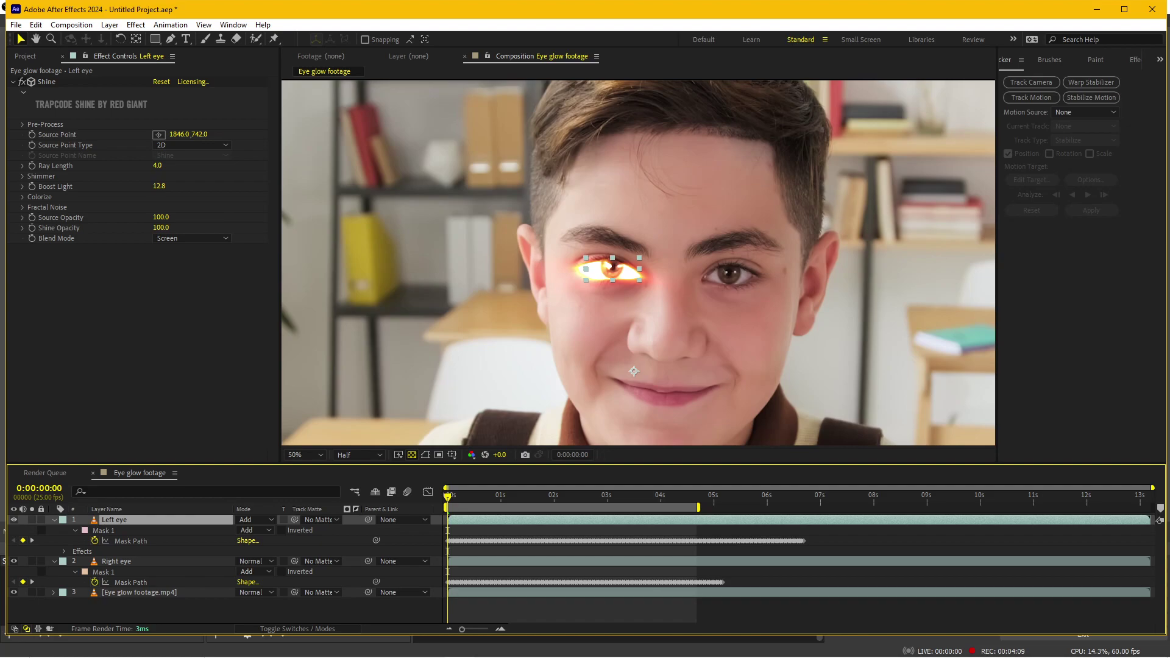
left_click(23, 196)
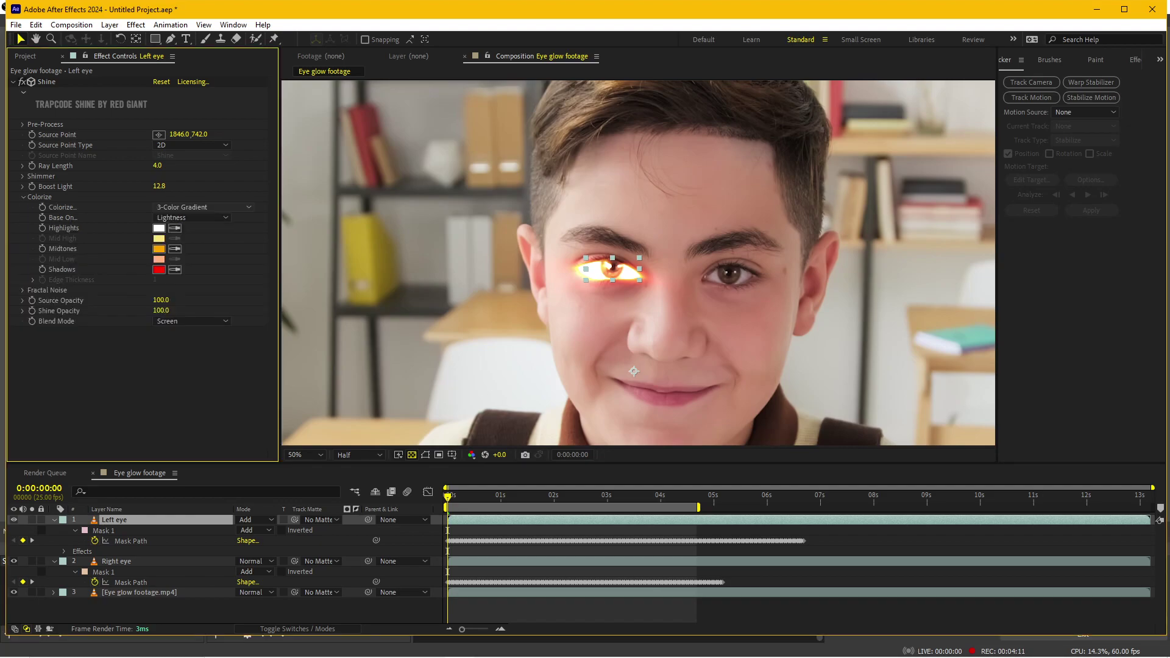
left_click(201, 207)
left_click(231, 202)
left_click(202, 207)
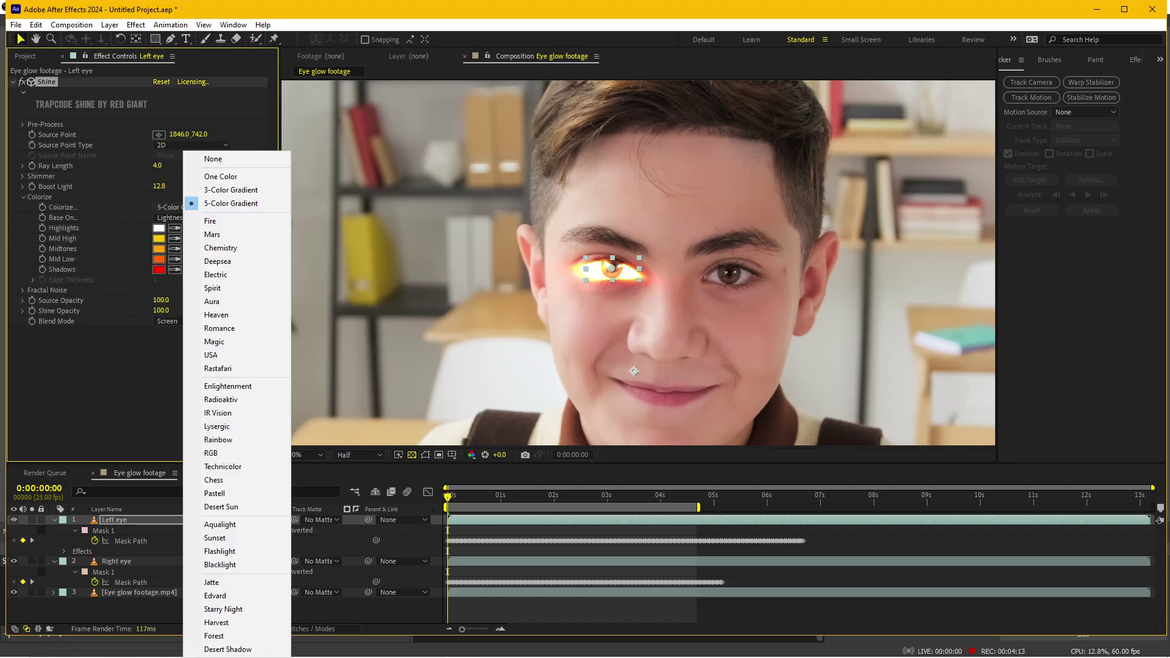
left_click(220, 247)
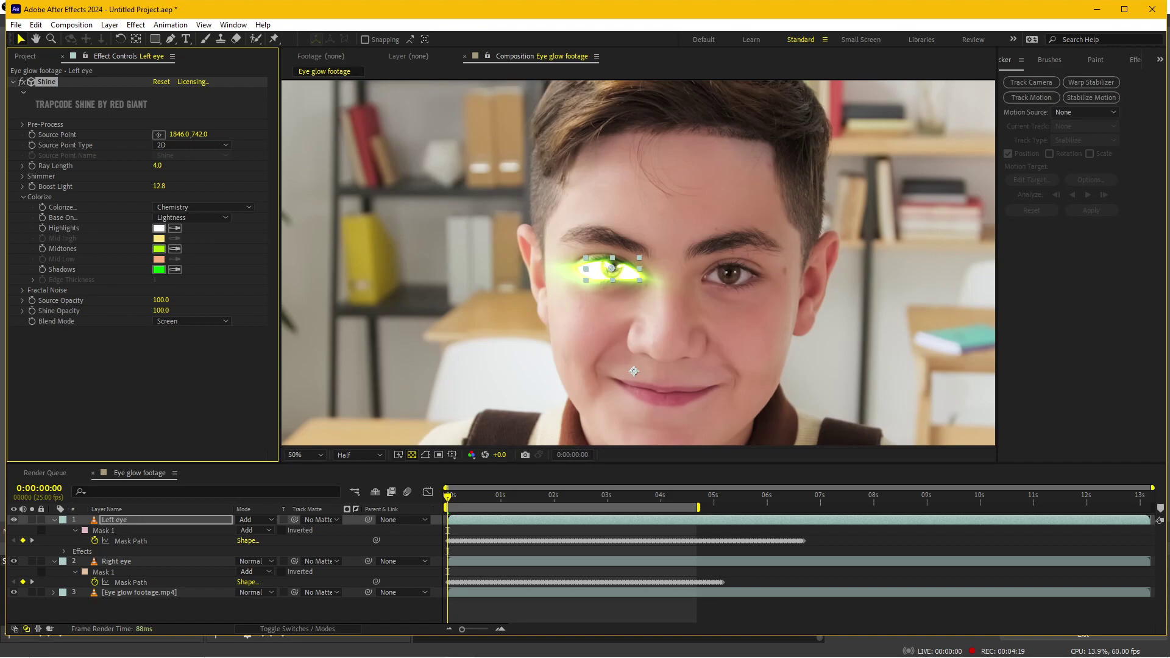
left_click(23, 290)
scroll(142, 269, "down", 1)
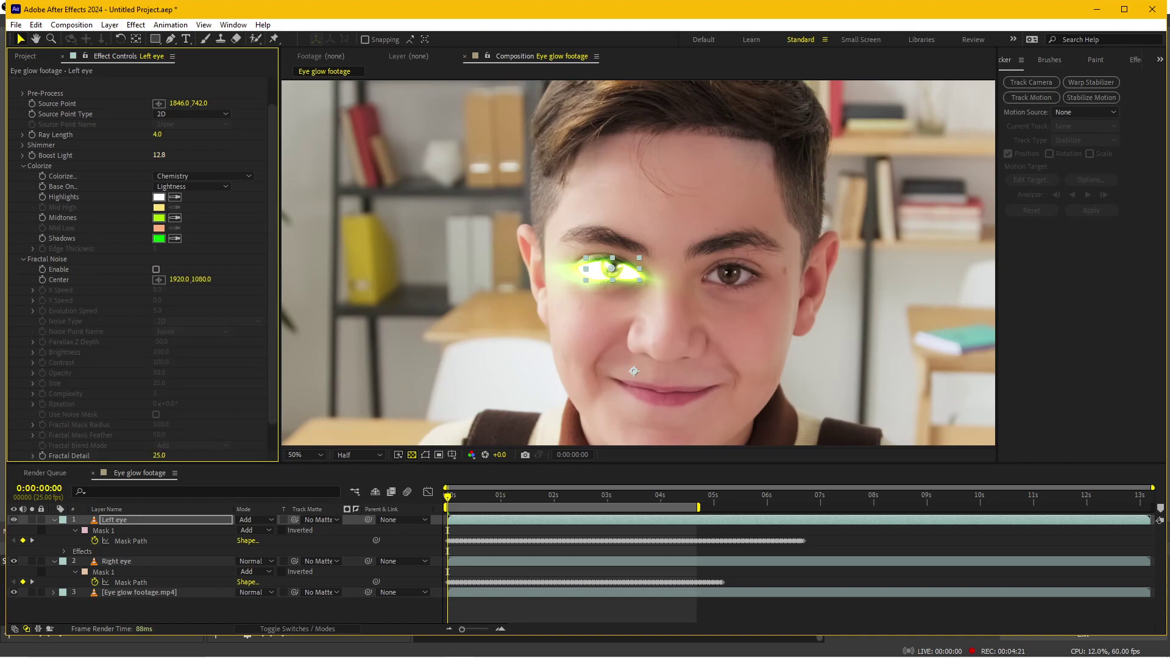
Lower Boost Light to 8.3, enable Fractal Noise, and set Shimmer Amount to 84.
mouse_move(158, 155)
left_mouse_down()
mouse_move(124, 155)
mouse_move(185, 134)
left_mouse_up()
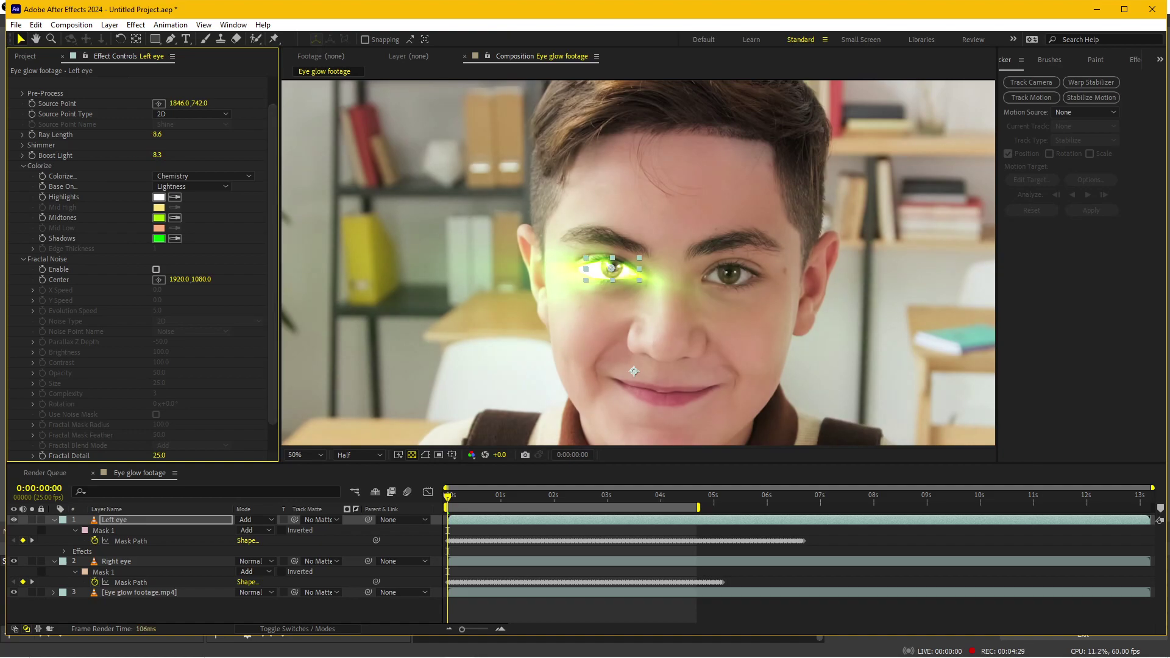
left_click(156, 269)
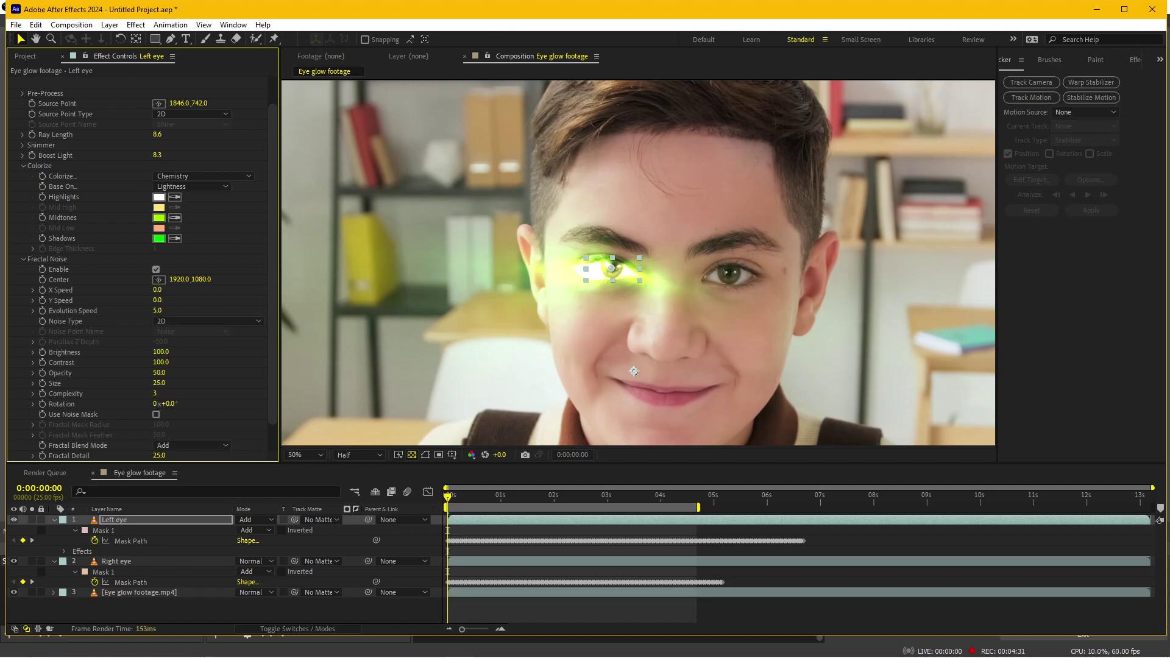
left_click(24, 258)
left_click(23, 177)
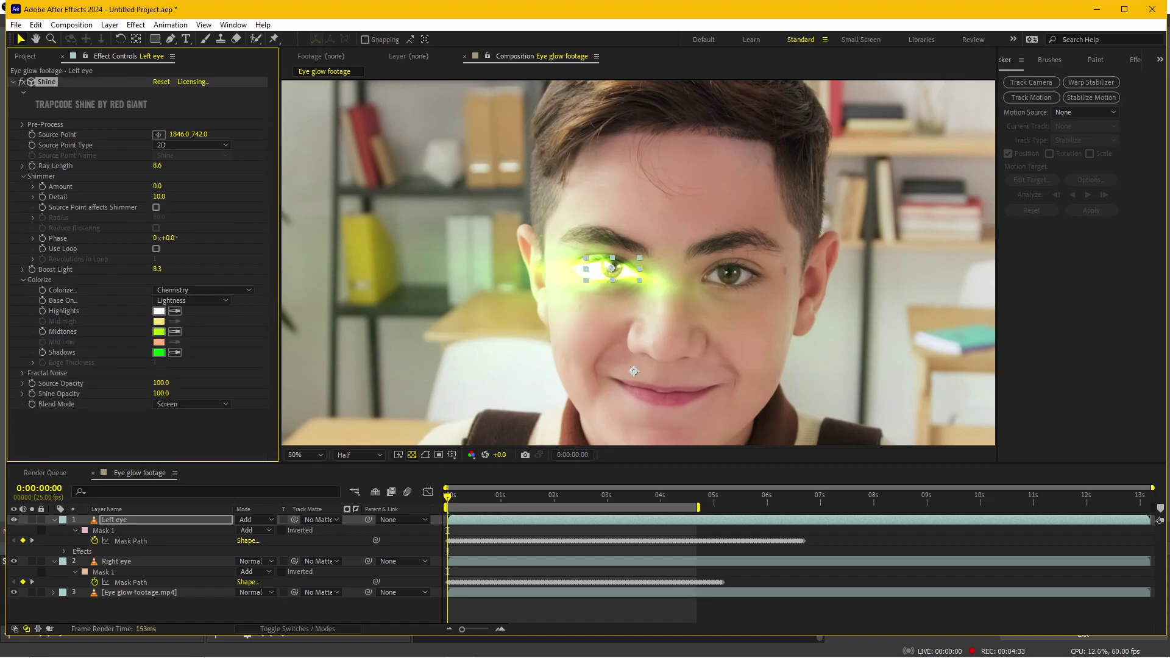
left_click(158, 186)
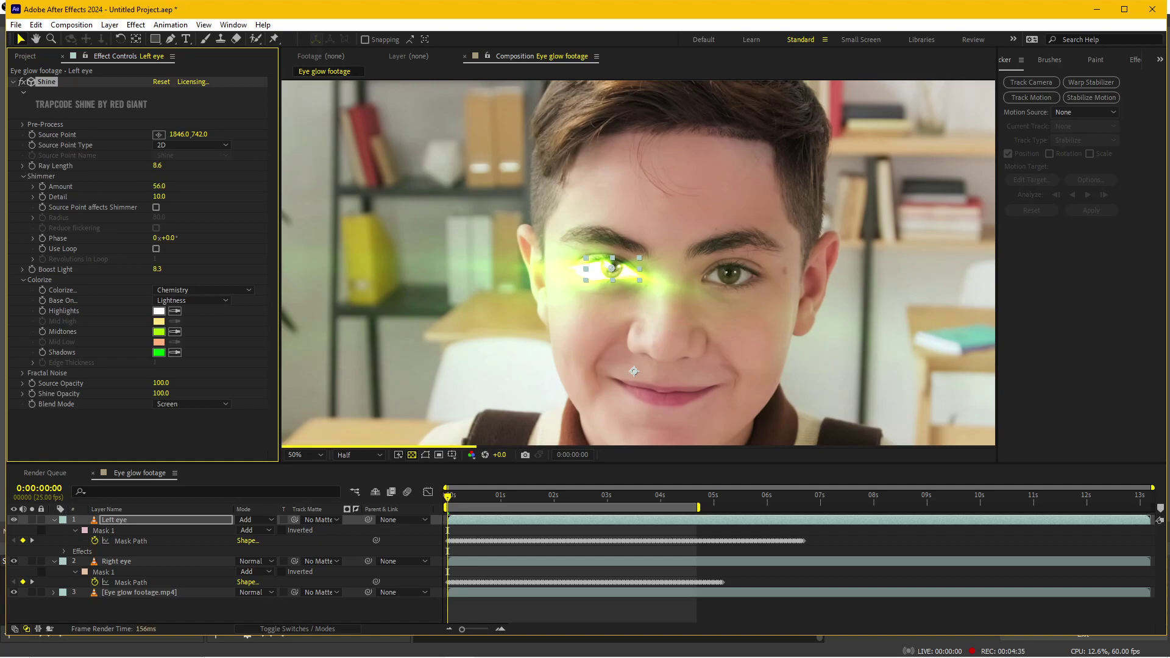
type("88")
key("Return")
type("84")
key("Return")
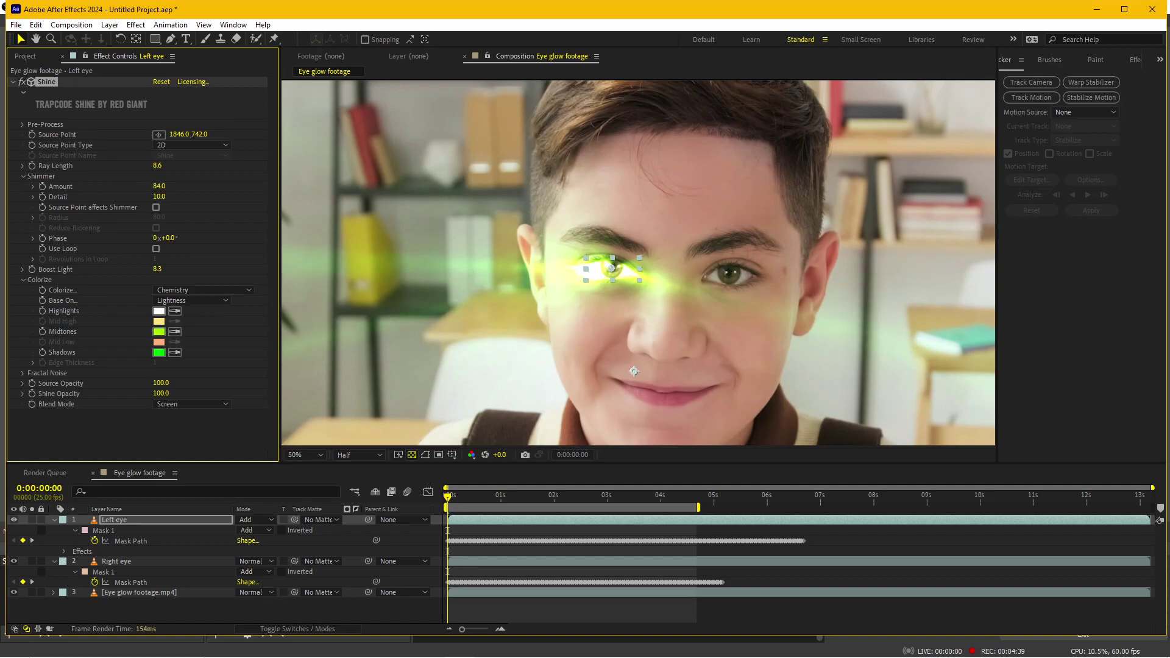
Turn on Use Loop, keyframe Phase to 3 revolutions at 0:00:04:22, and preview the shimmer.
left_click(156, 249)
left_click(707, 495)
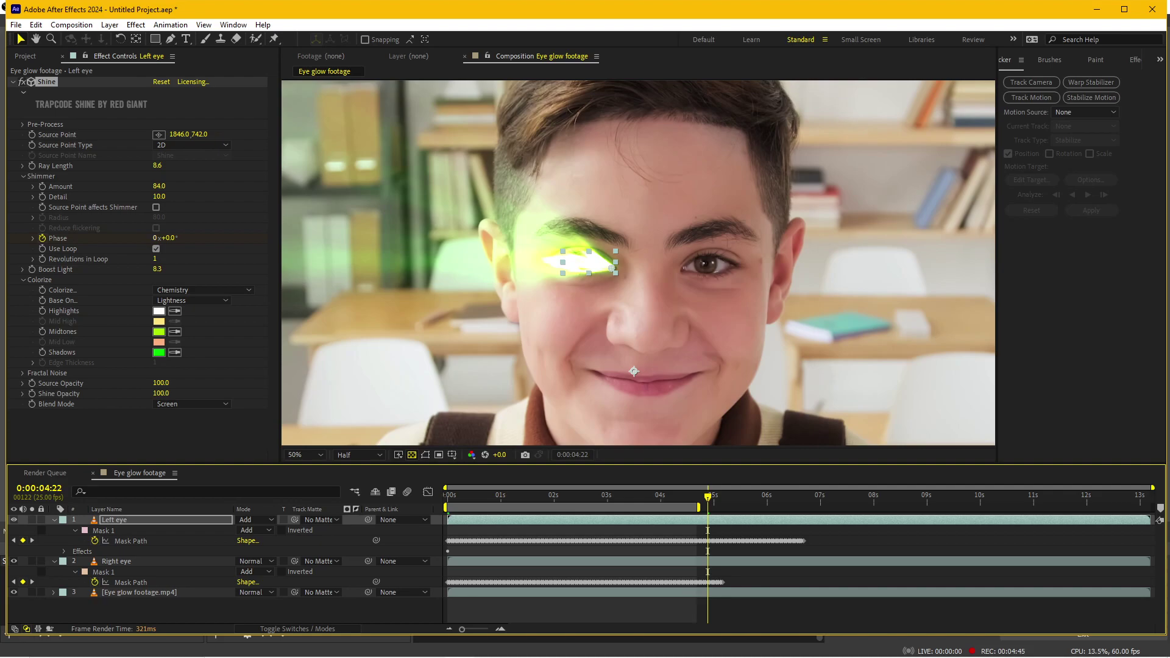
left_click(155, 238)
type("3")
key("Return")
key("comma")
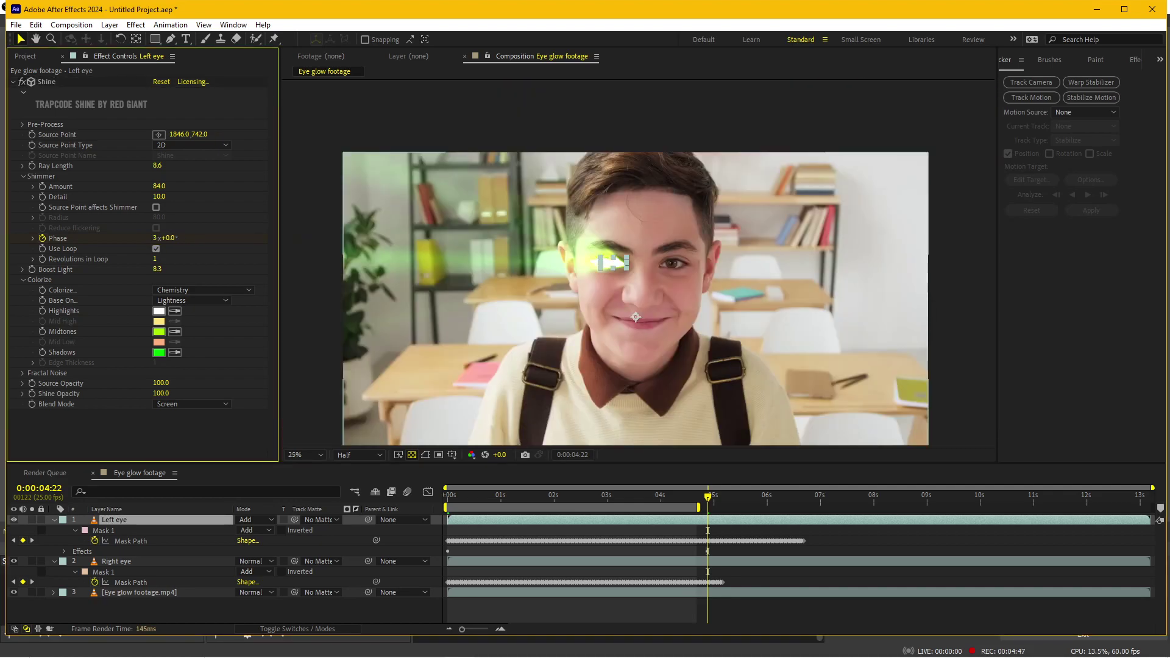
key("space")
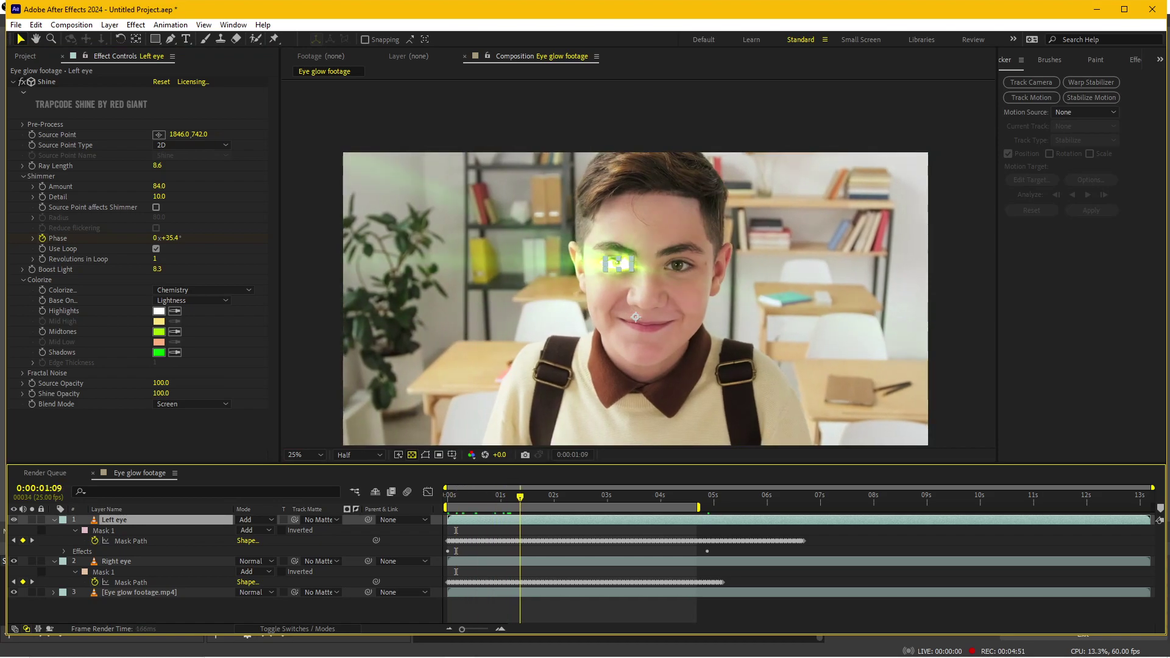
Add an Exposure effect to the footage layer with Exposure -0.85 and Gamma Correction 0.74.
left_click(139, 592)
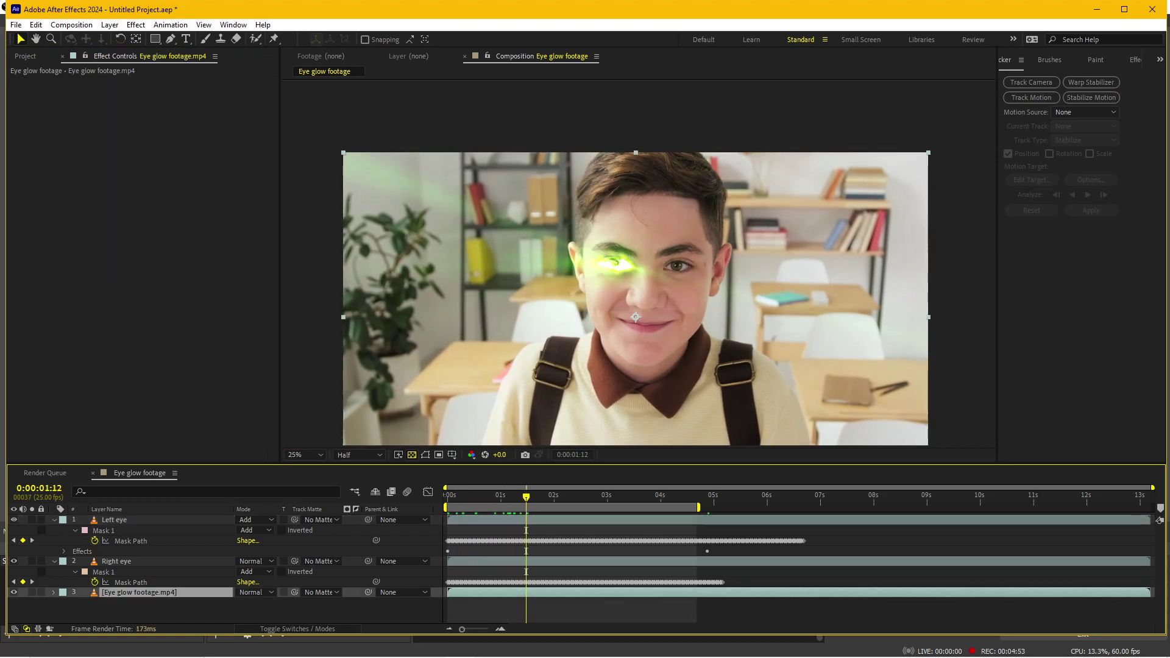
left_click(135, 24)
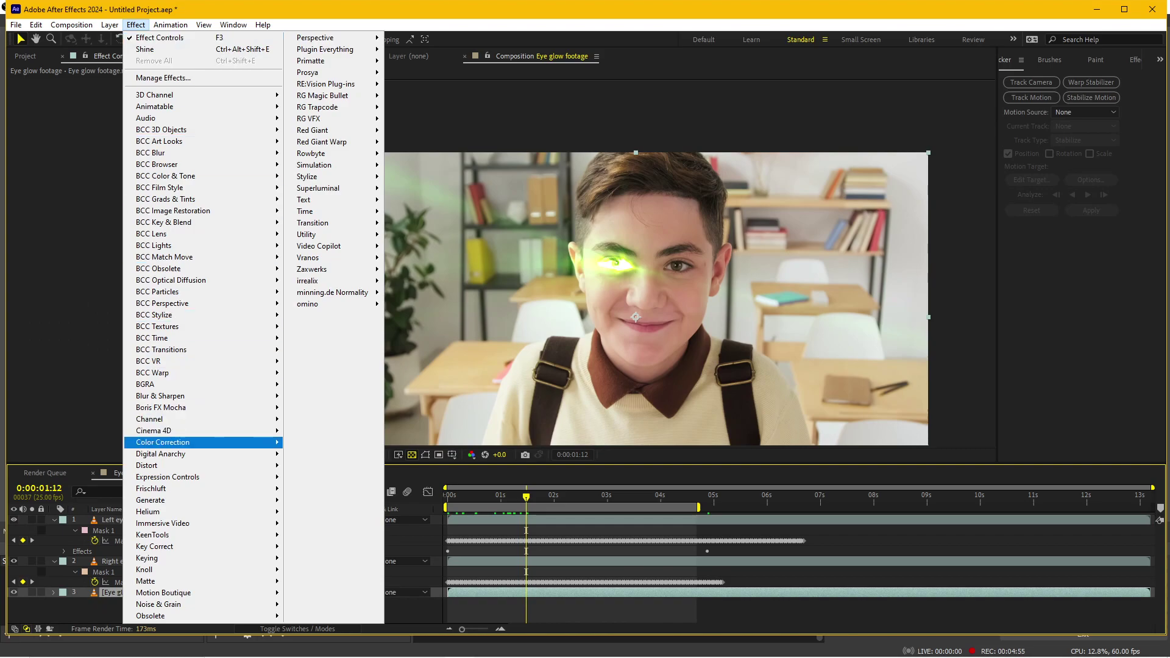
mouse_move(162, 442)
left_click(317, 394)
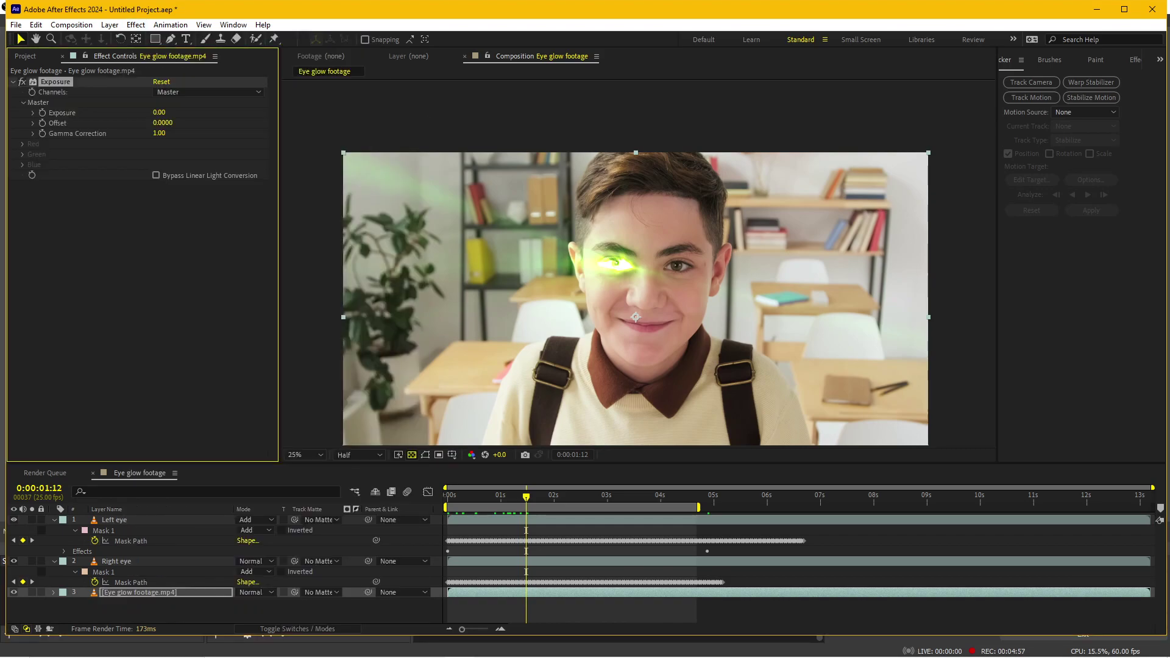
mouse_move(159, 112)
left_mouse_down()
mouse_move(146, 112)
mouse_move(143, 133)
left_mouse_up()
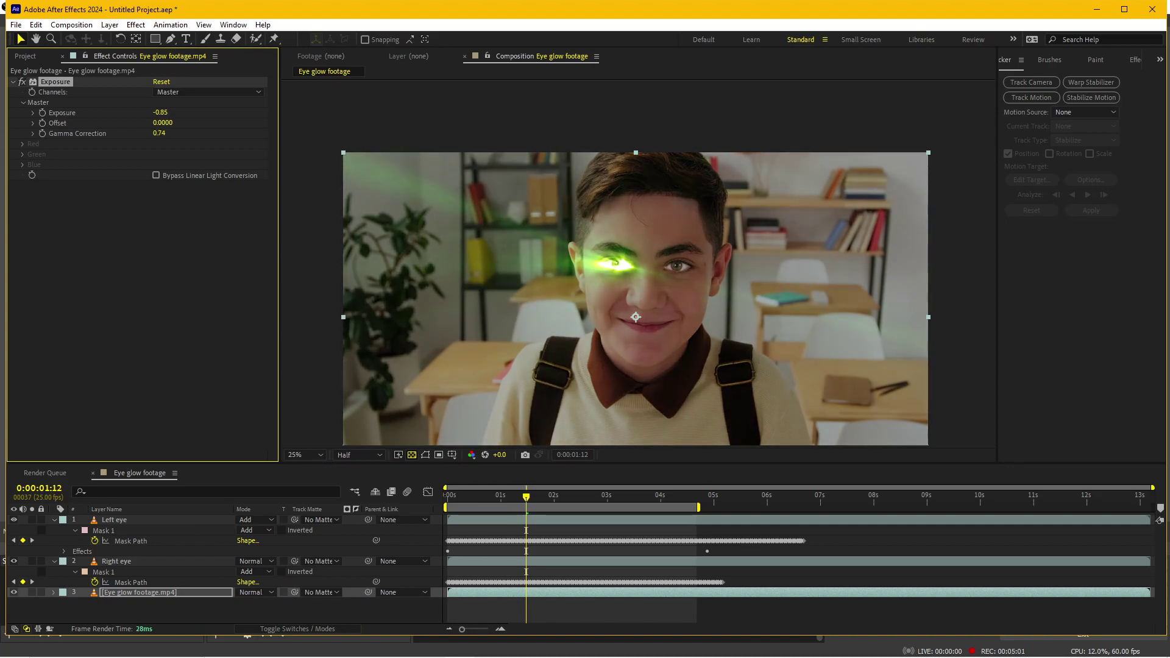
left_click(447, 494)
key("period")
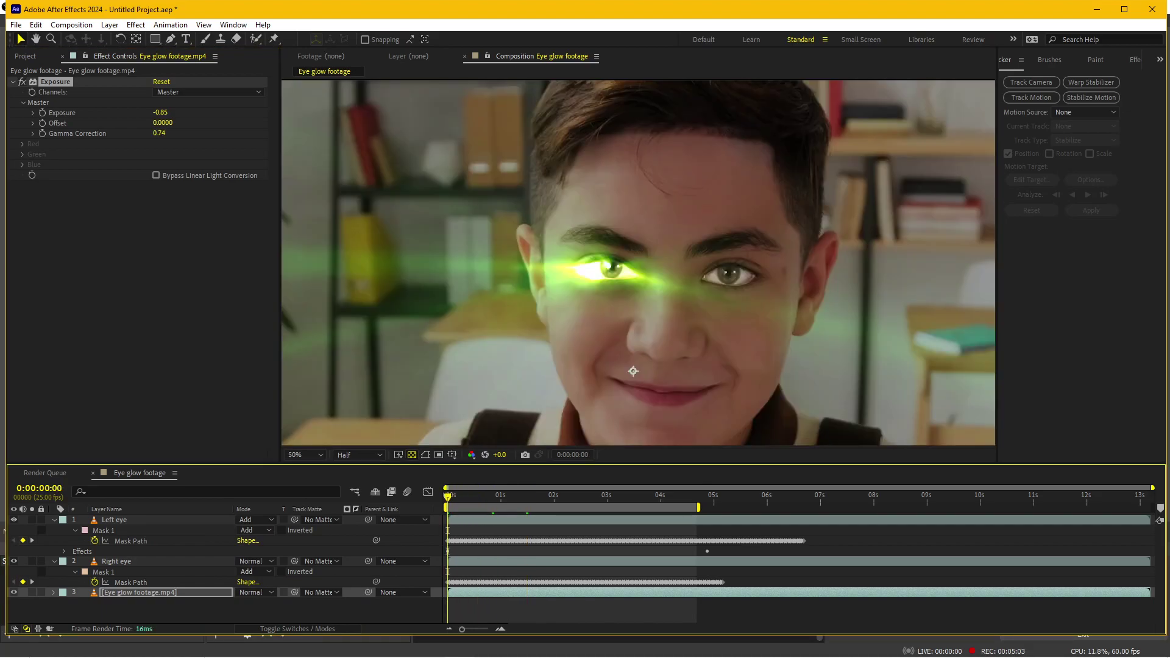
left_click(114, 520)
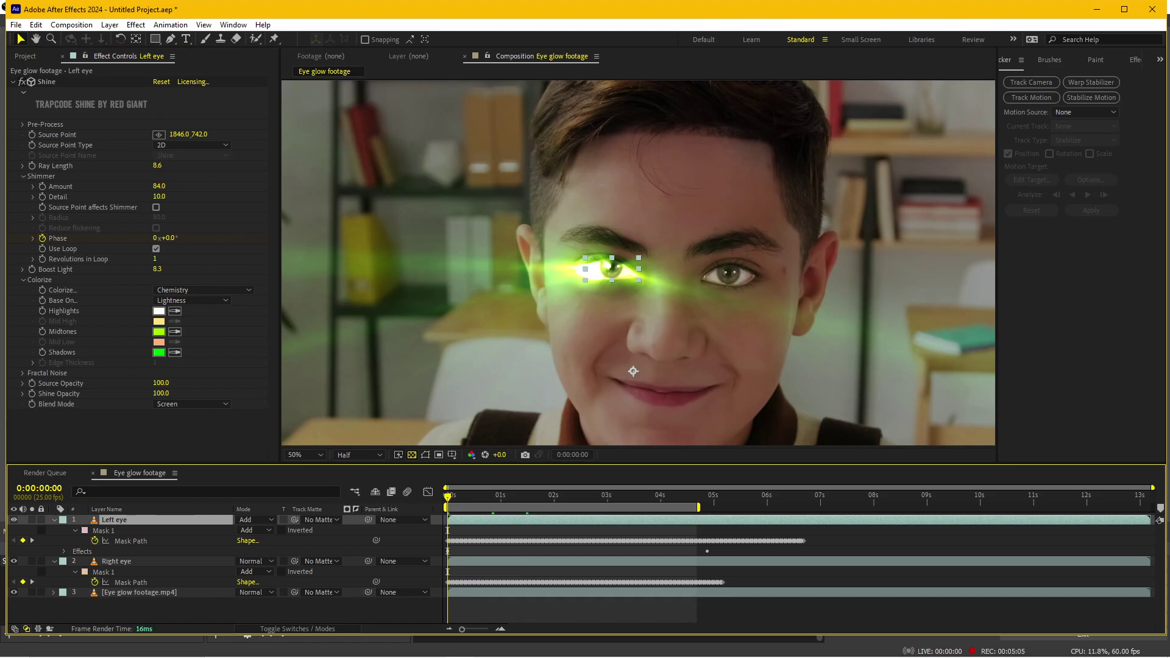
Keyframe Left eye's Shine Source Point from 0:00:00 to 1766, 724 at 0:00:04:18, then preview.
left_click(643, 495)
key("space")
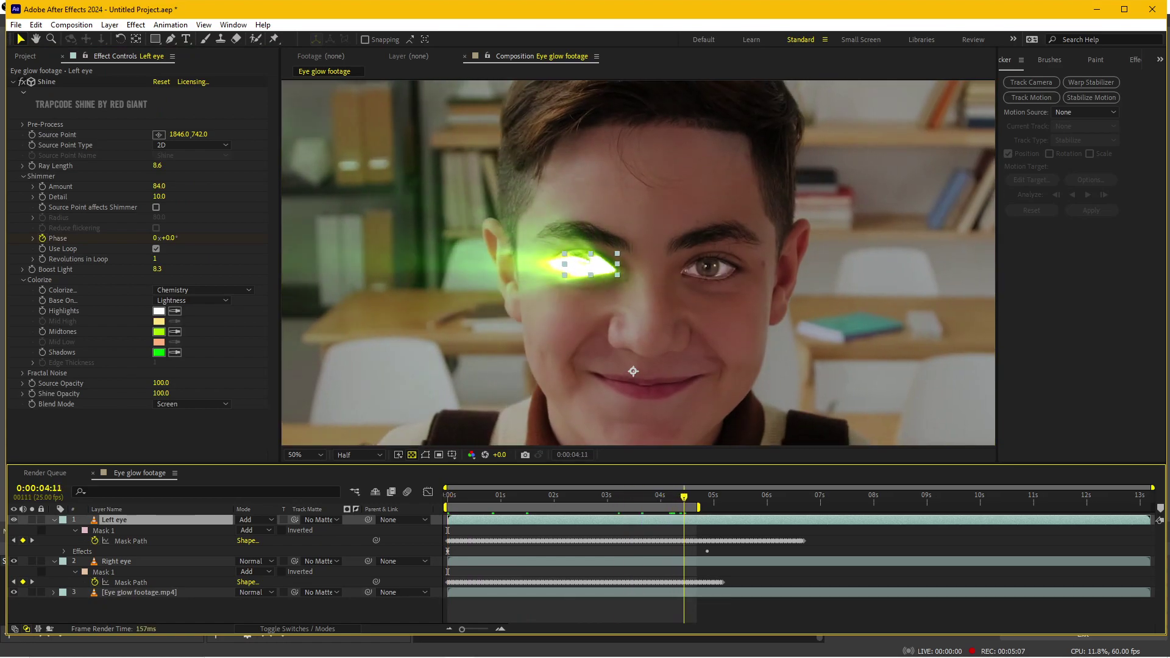
key("Home")
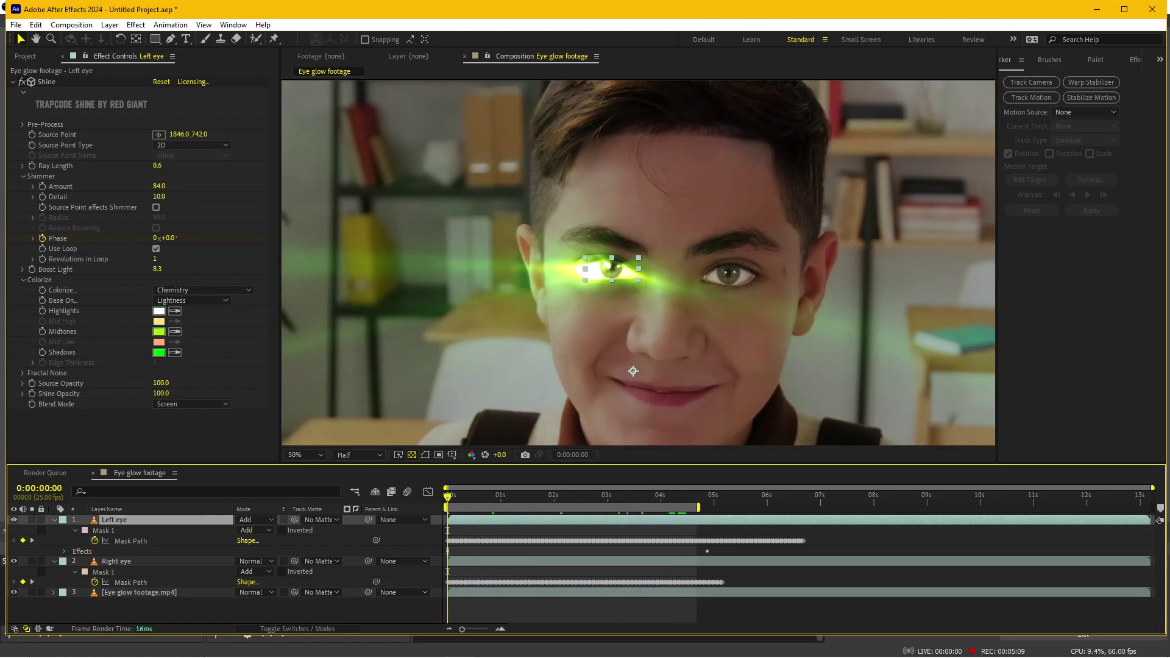
left_click(46, 81)
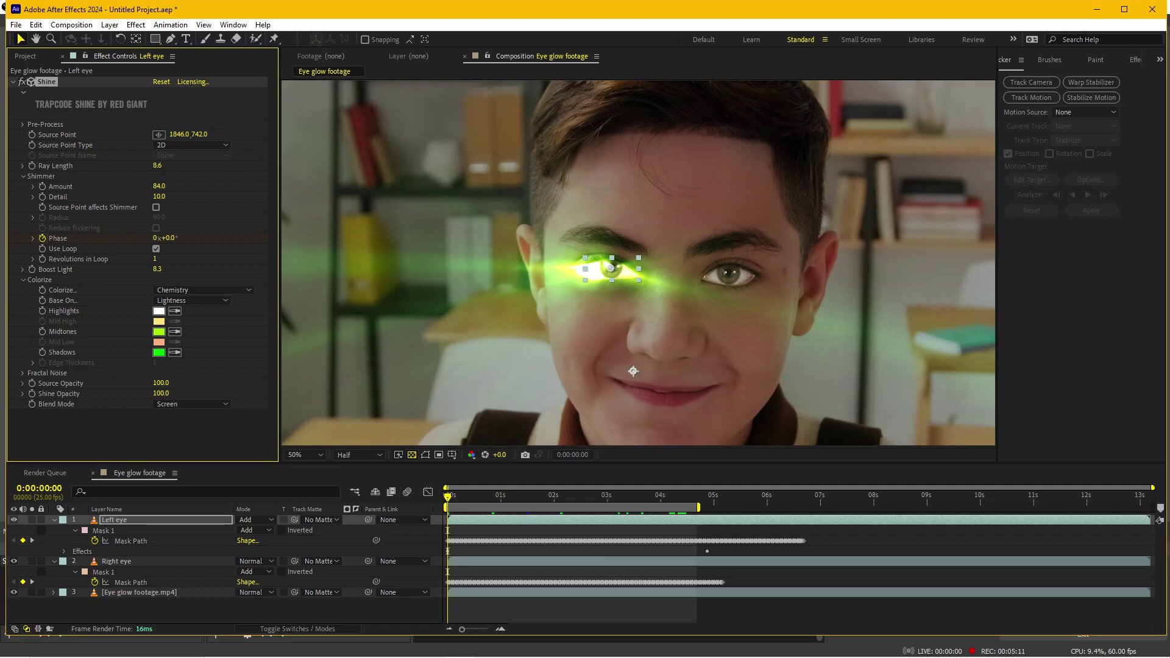
left_click(31, 134)
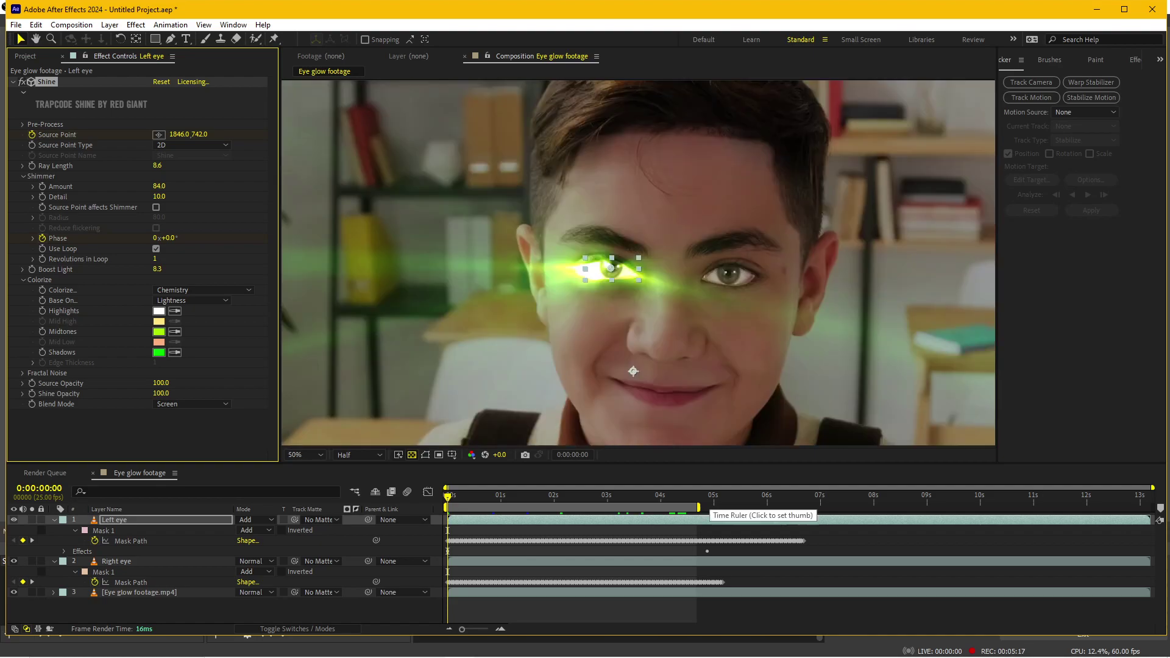
left_click(709, 496)
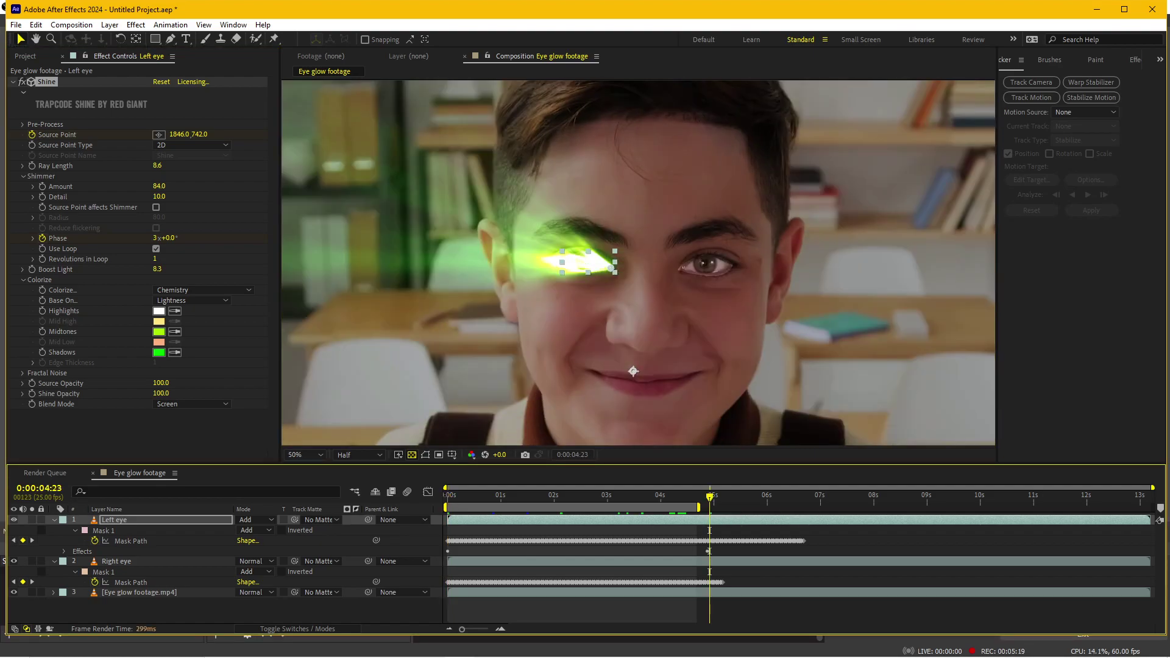
left_click(699, 496)
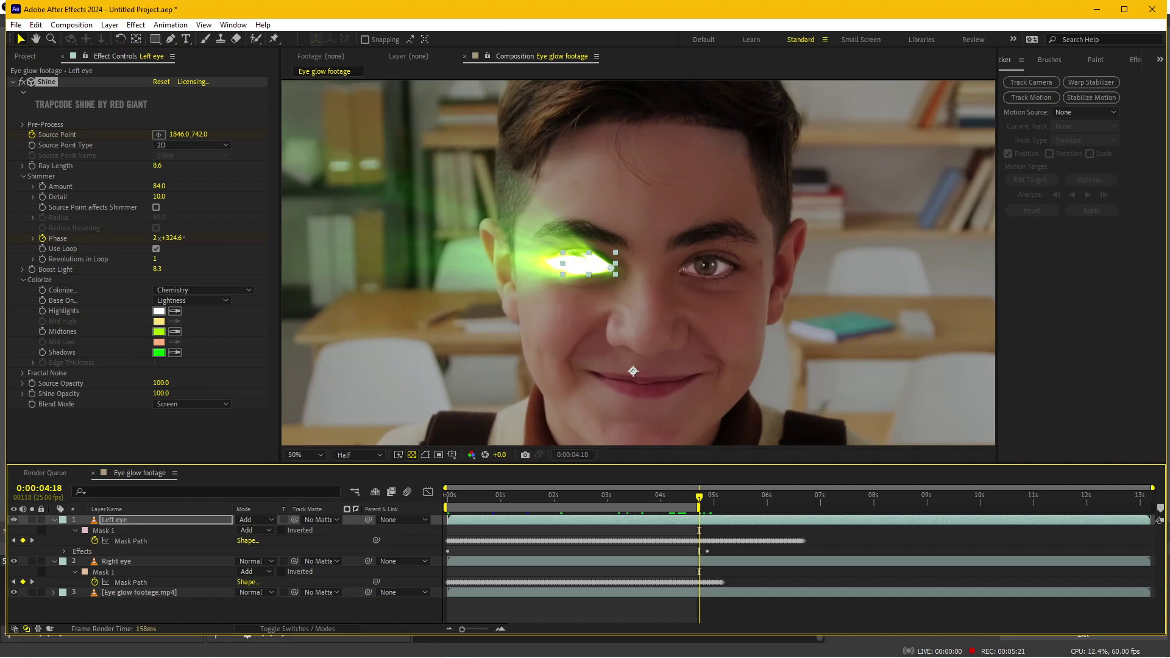
left_click_drag(611, 267, 586, 261)
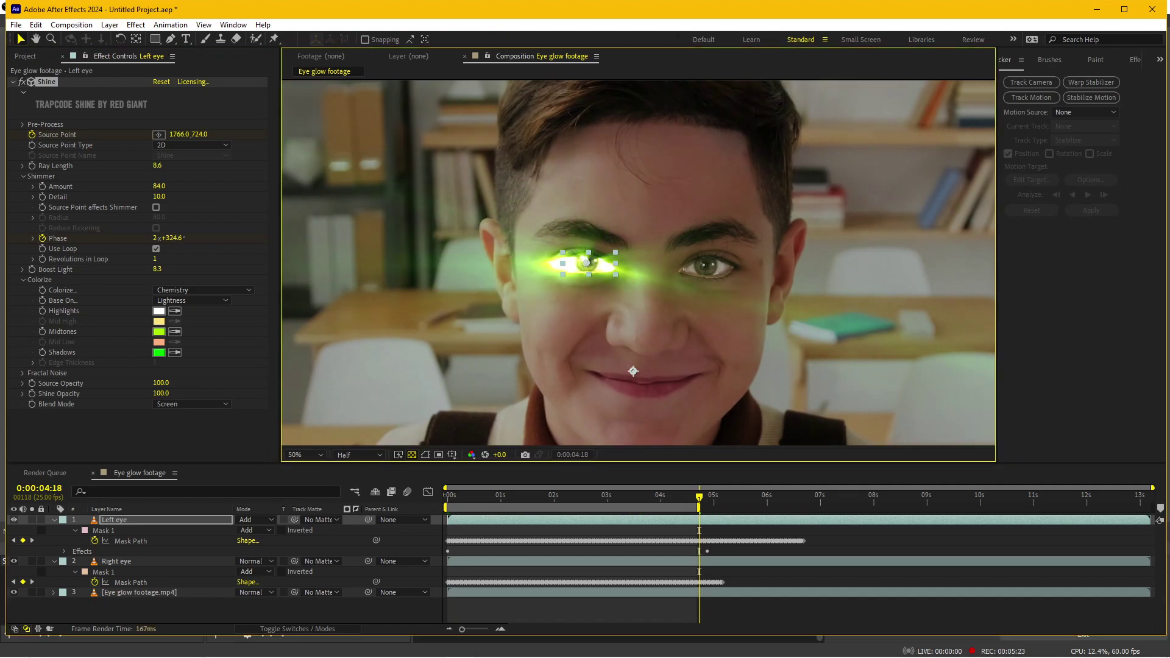
left_click_drag(699, 496, 448, 495)
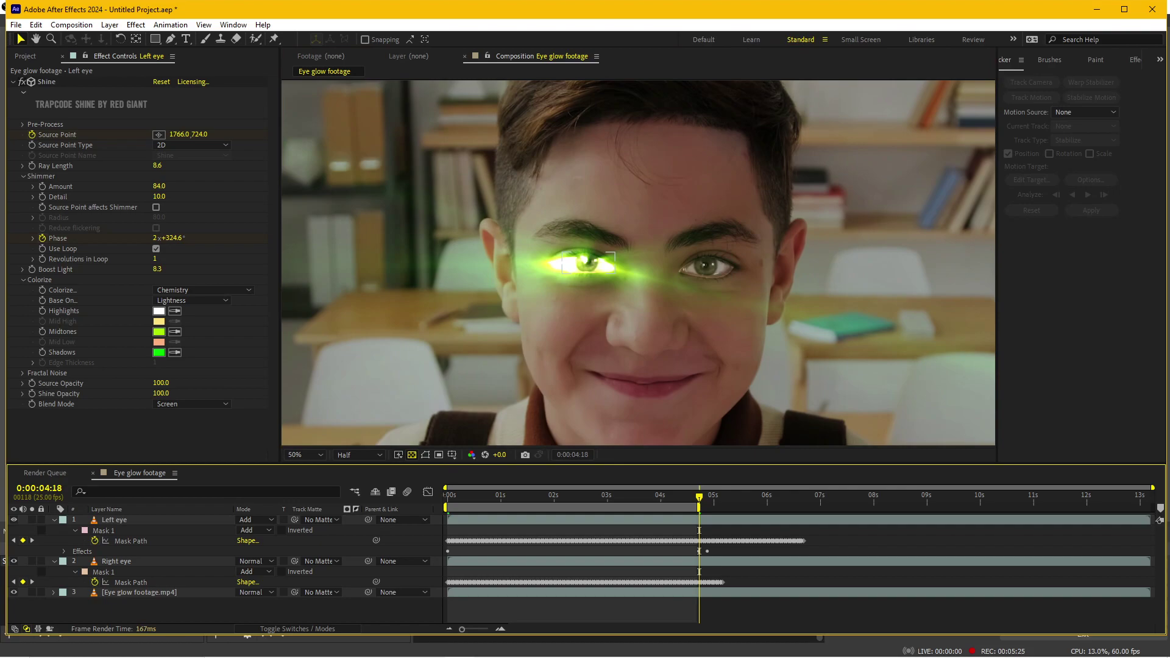
key("comma")
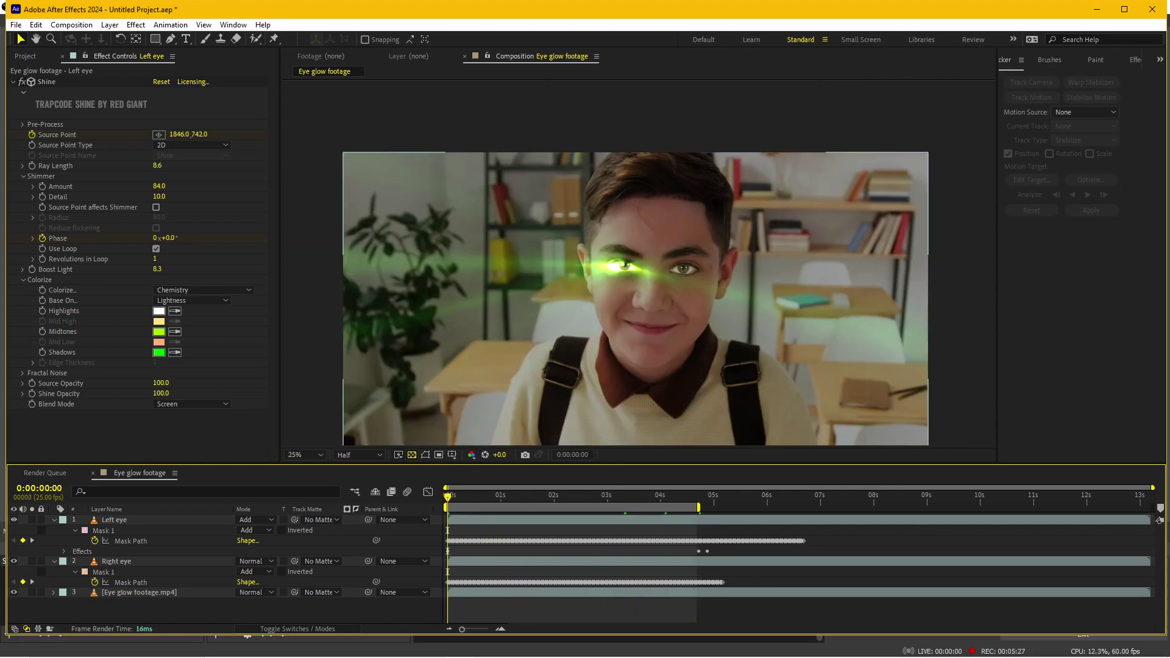
key("space")
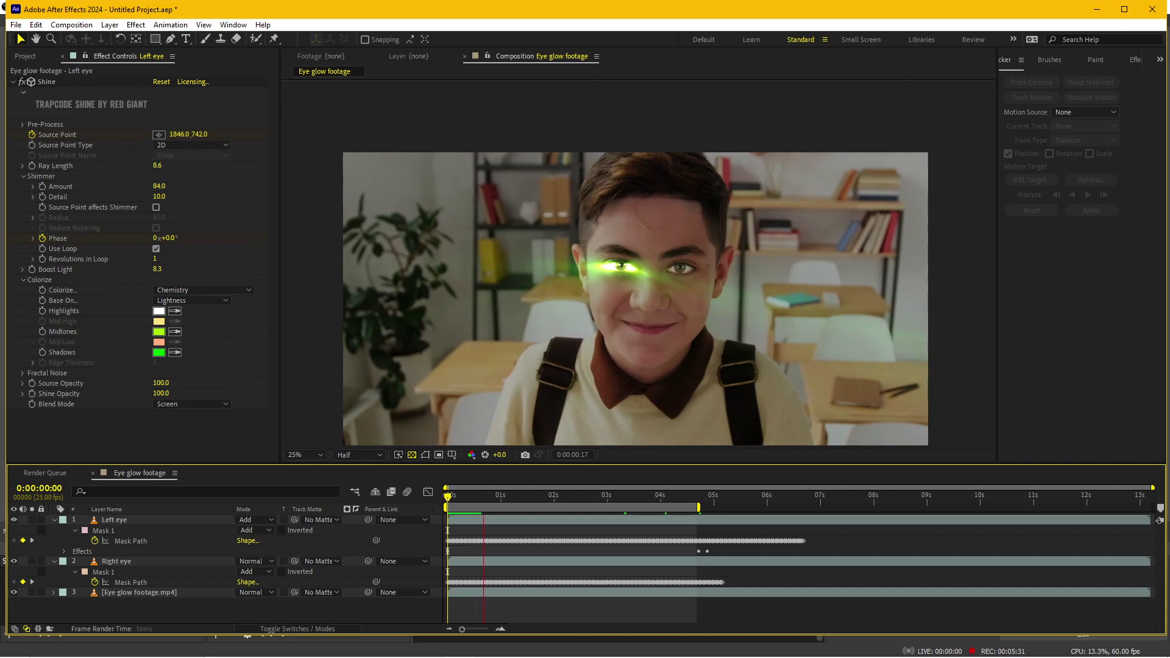
Paste Left eye's Shine effect onto the Right eye layer and drag its source point onto the right eye.
key("space")
left_click(115, 561)
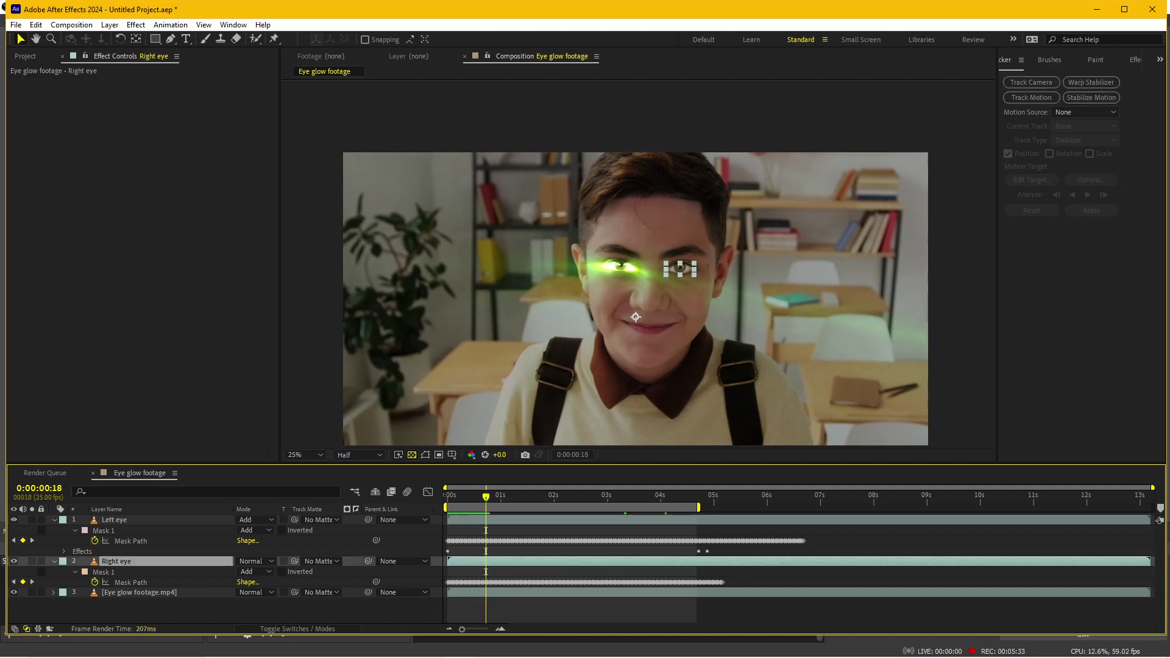
left_click(115, 519)
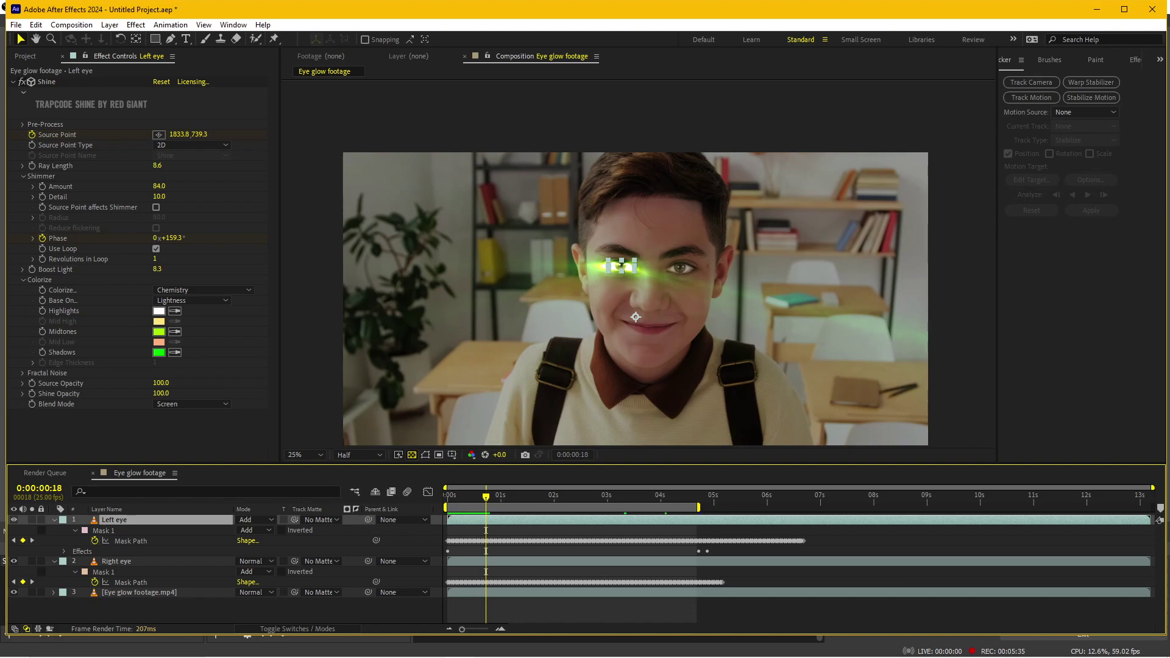
key("Home")
left_click(47, 81)
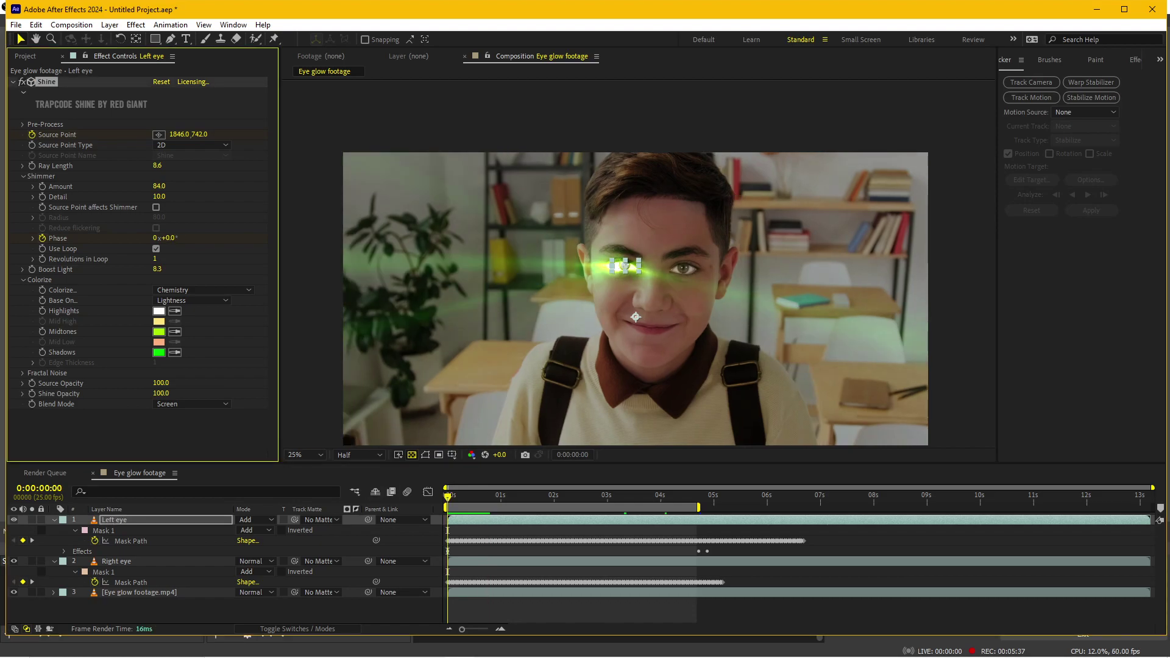
left_click(116, 561)
key("ctrl+v")
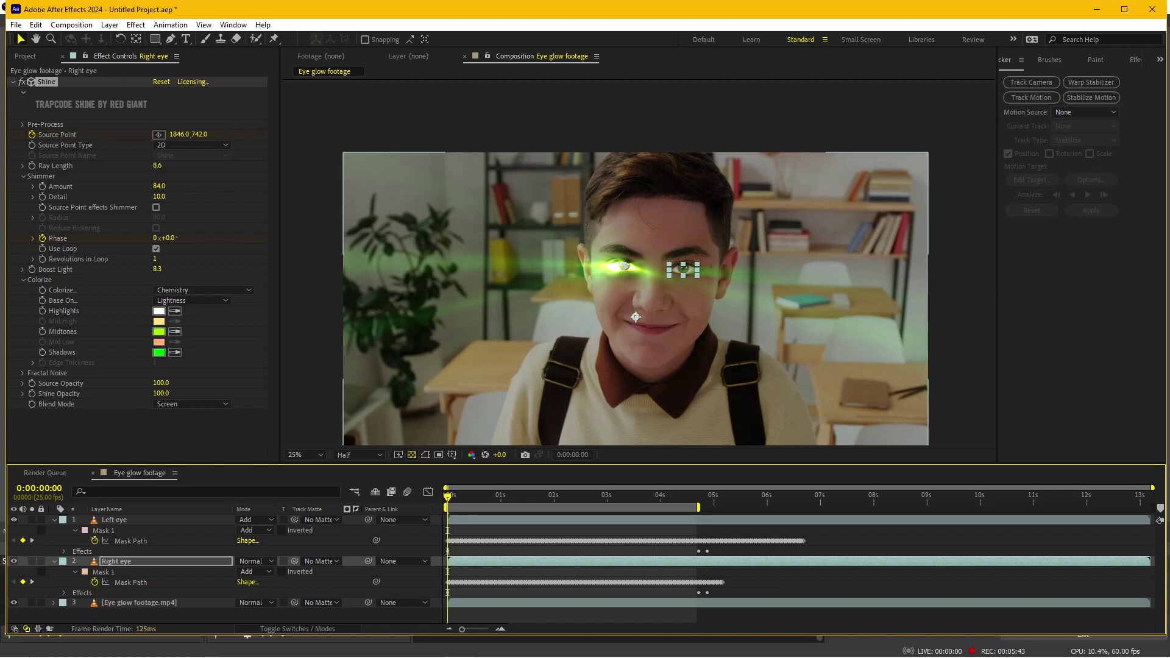
left_click_drag(624, 265, 684, 268)
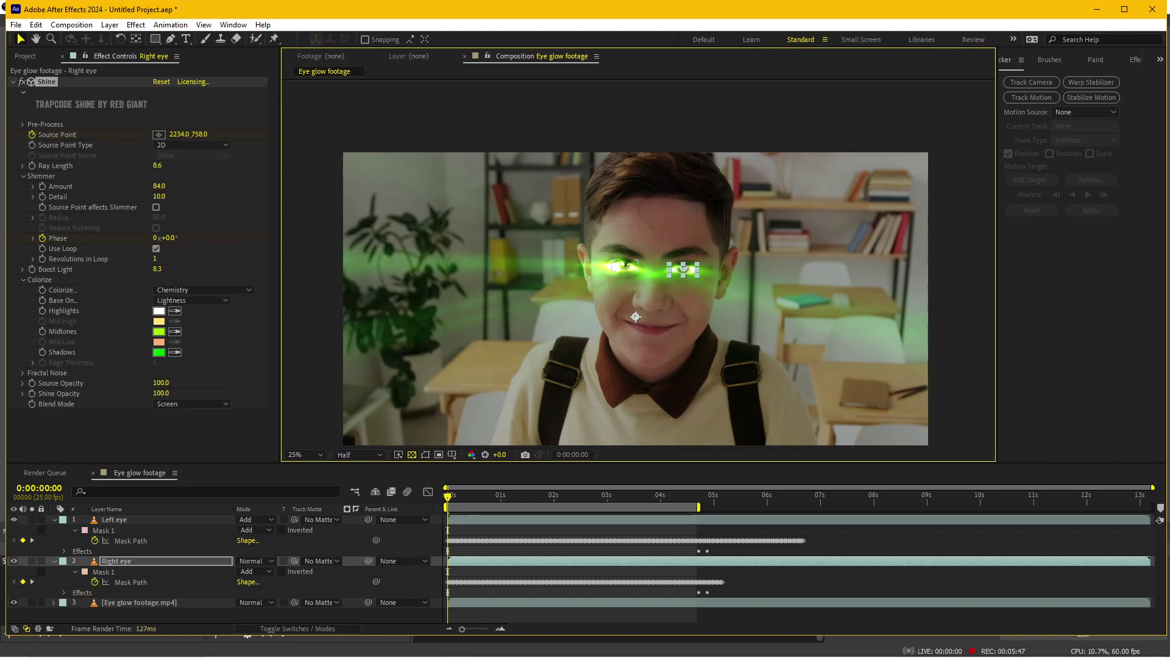
Keyframe the Right eye Shine Source Point to about 2174, 728 at 0:00:04:18.
left_click(122, 561)
left_click(54, 561)
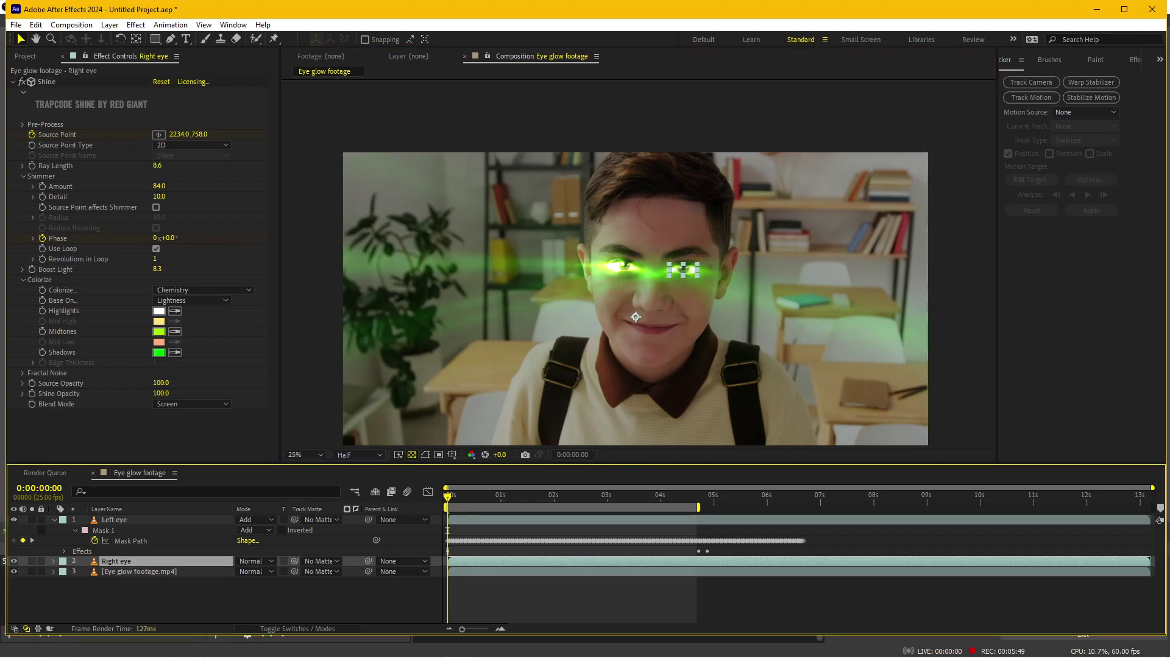
key("u")
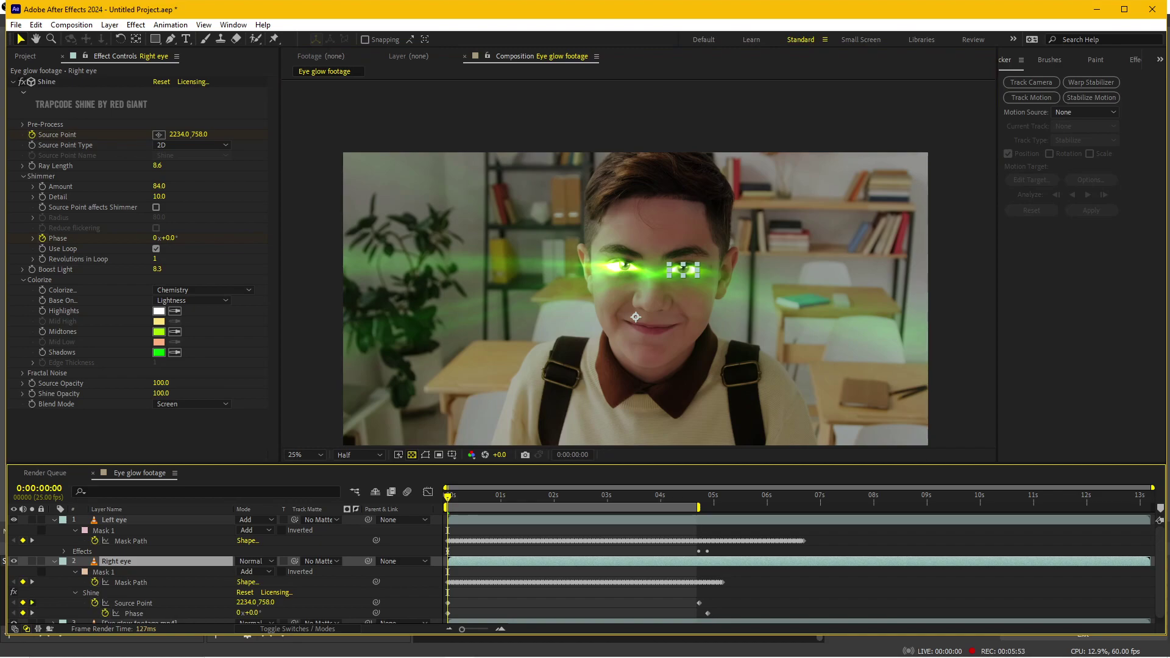
left_click(32, 602)
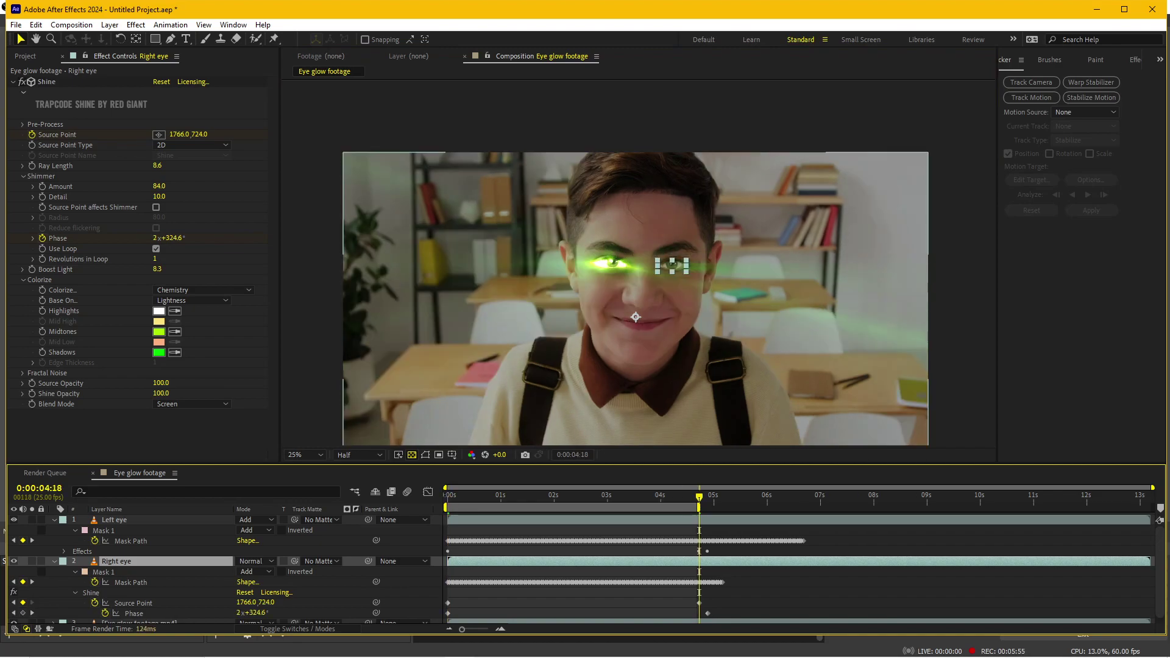
left_click(46, 82)
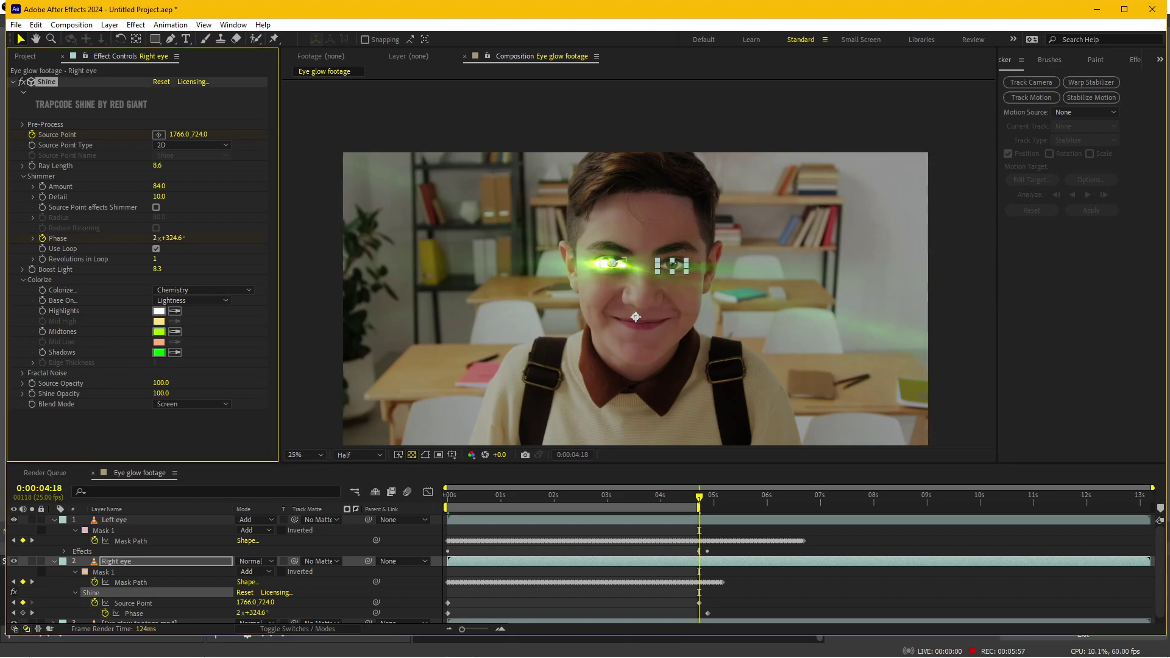
left_click_drag(614, 263, 672, 264)
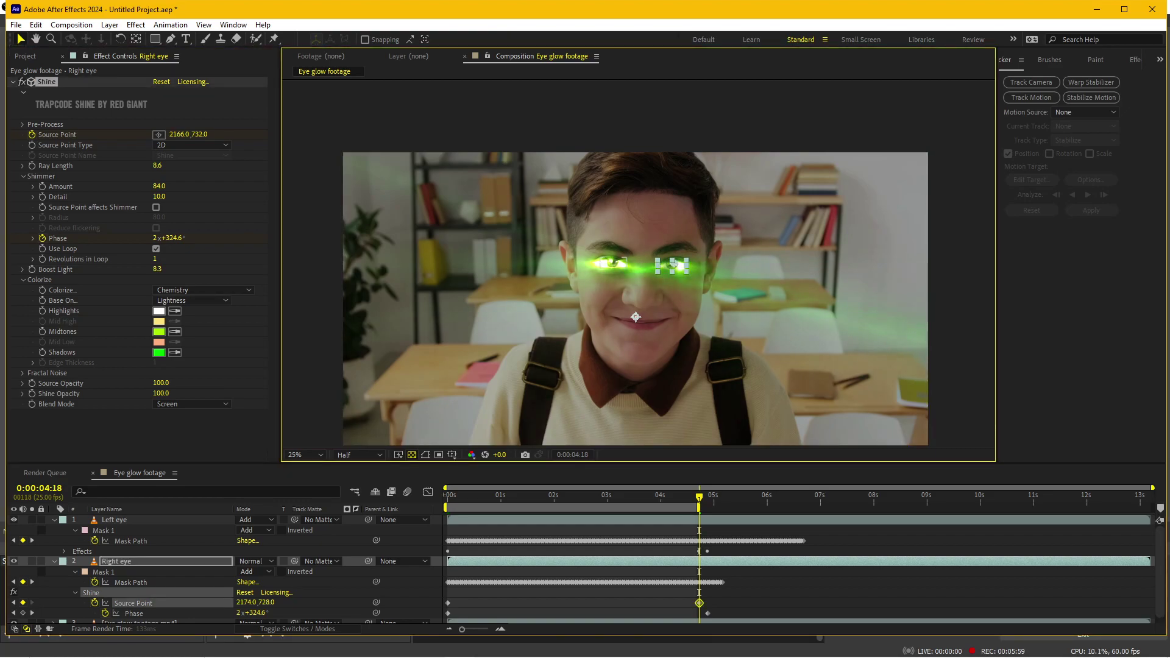
left_click(643, 496)
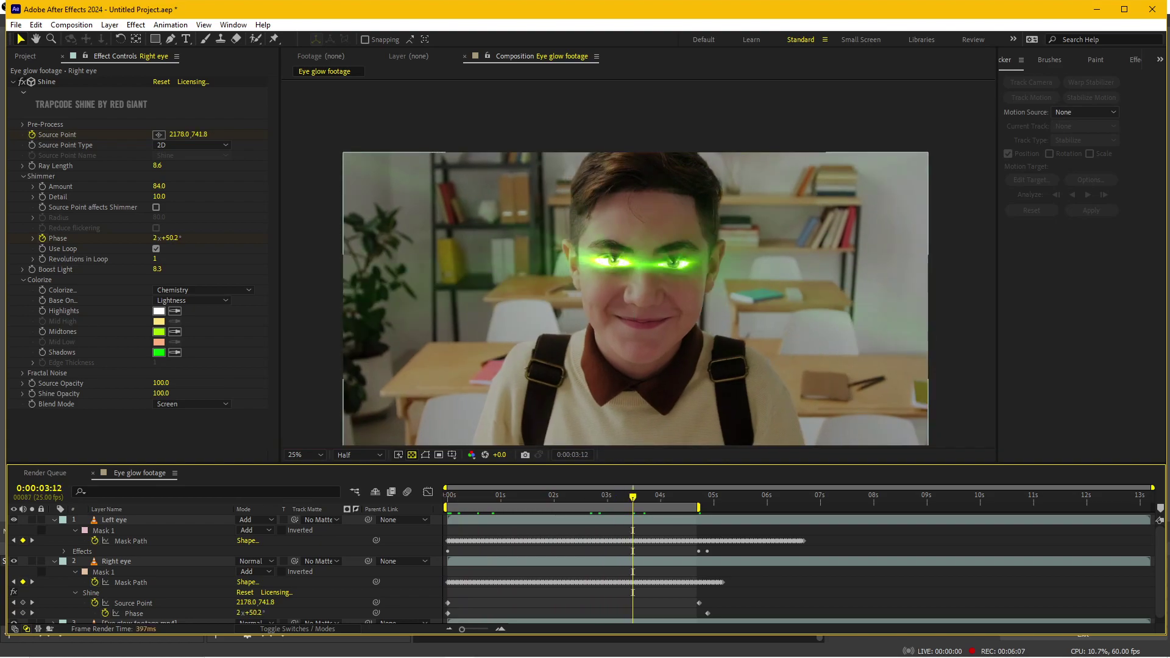
Import Energy ball.mp4, preview it, and drag it to the top of the Eye glow footage timeline.
key("ctrl+0")
key("ctrl+i")
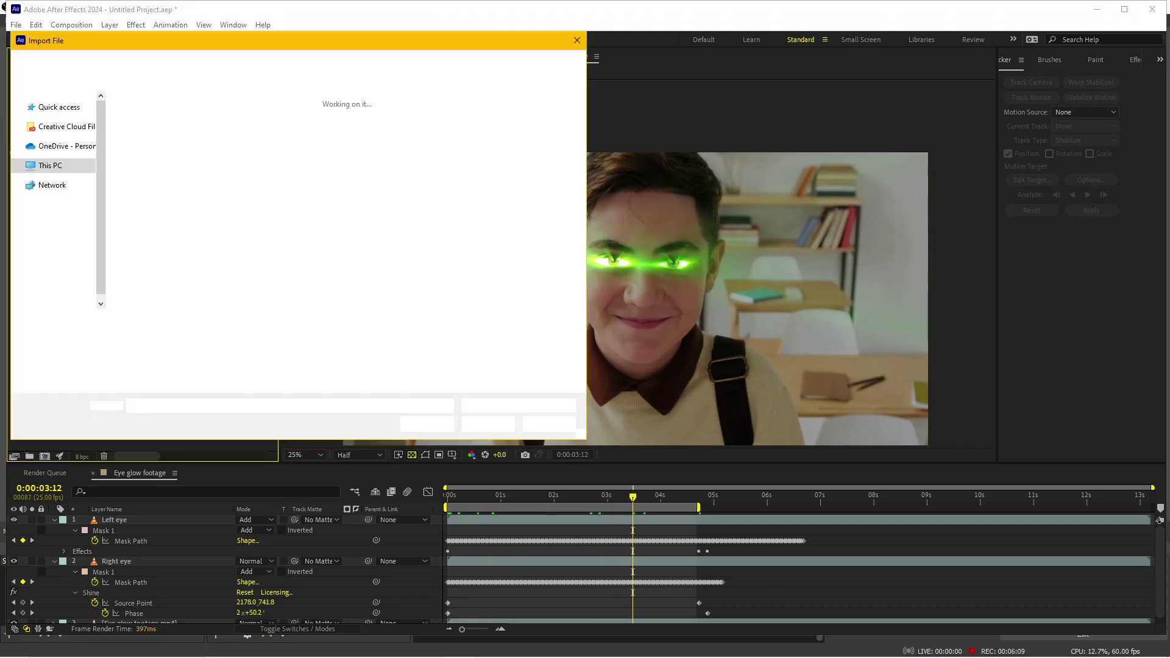
key("Return")
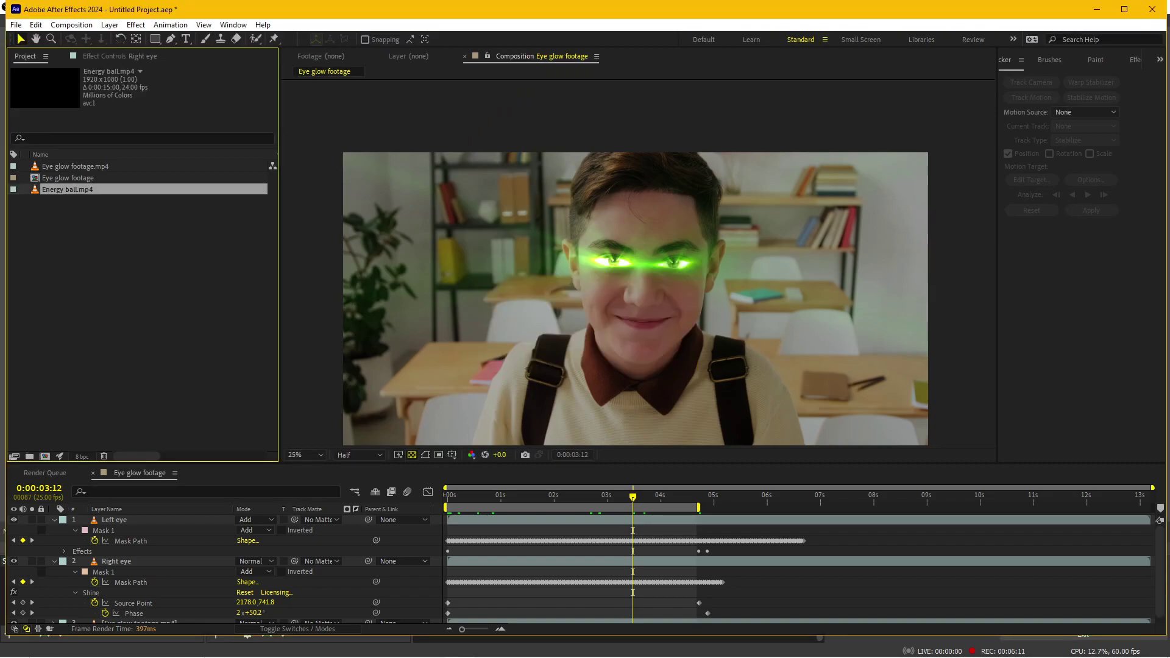
key("space")
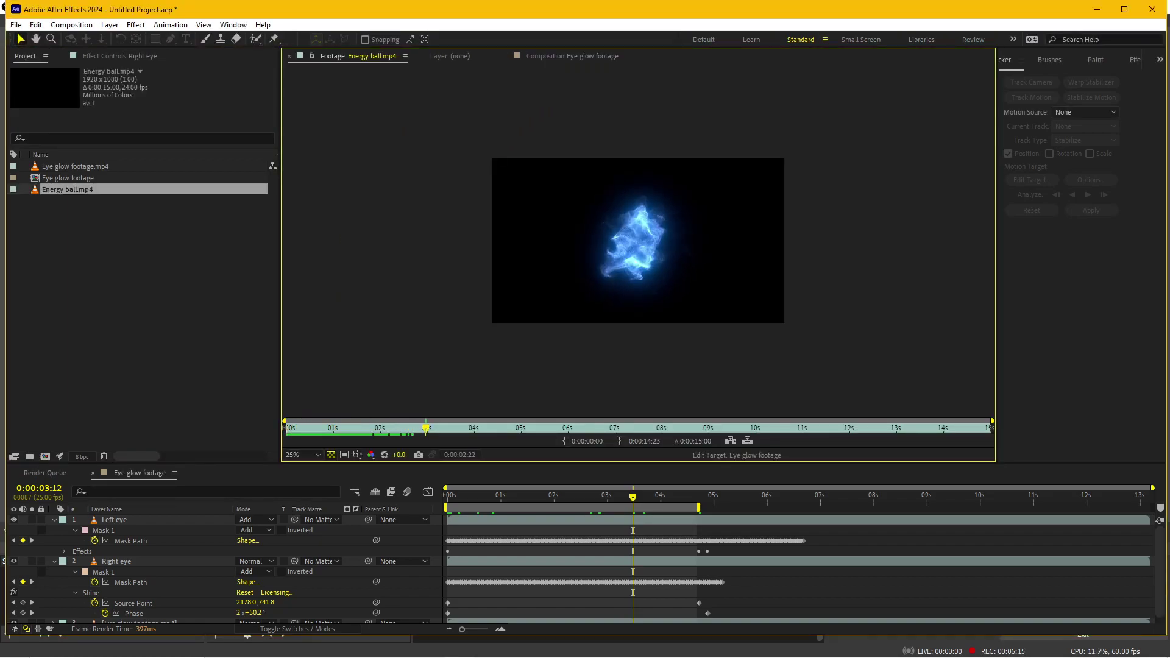
key("period")
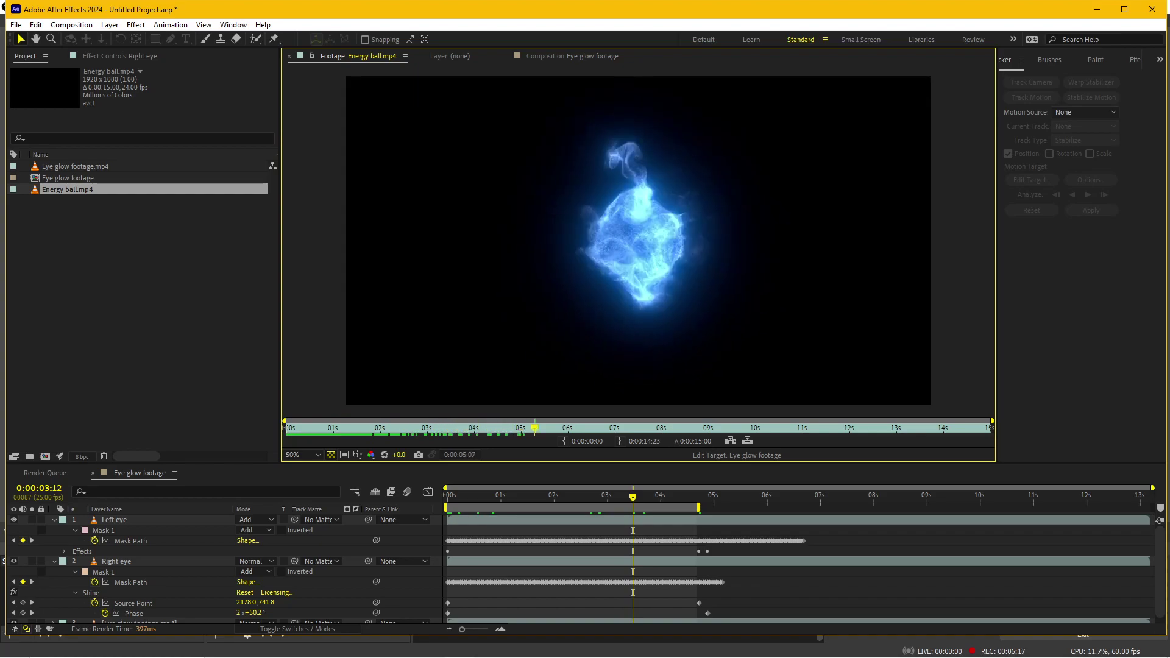
left_click_drag(67, 190, 94, 519)
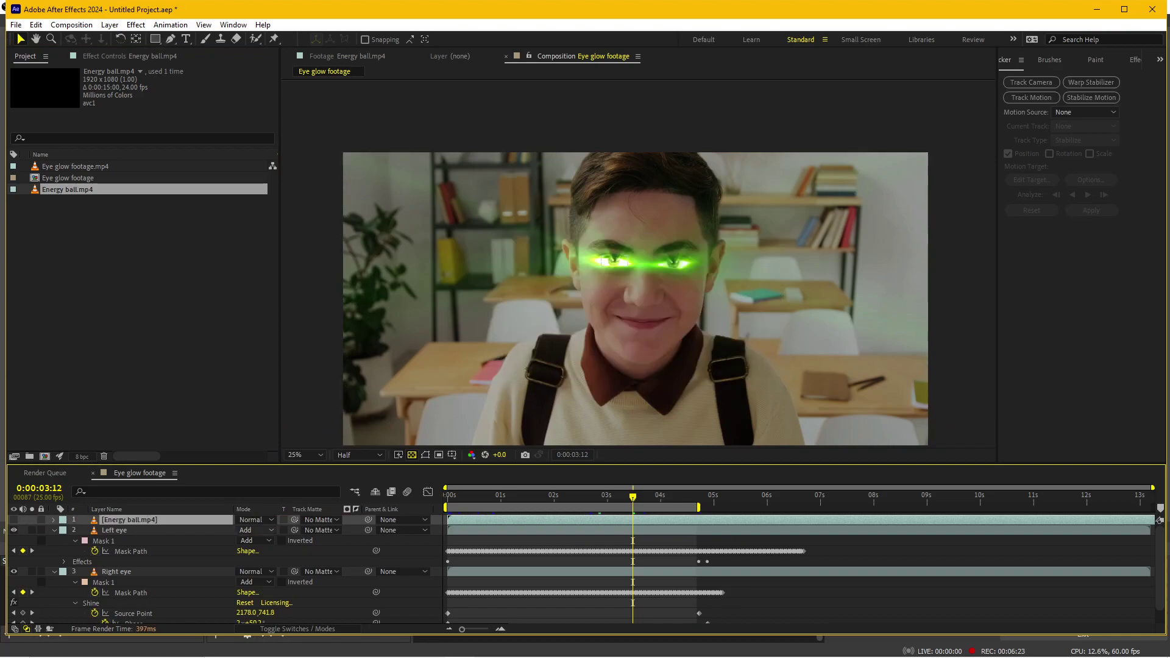
Select and solo the Eye glow footage layer.
scroll(256, 566, "down", 1)
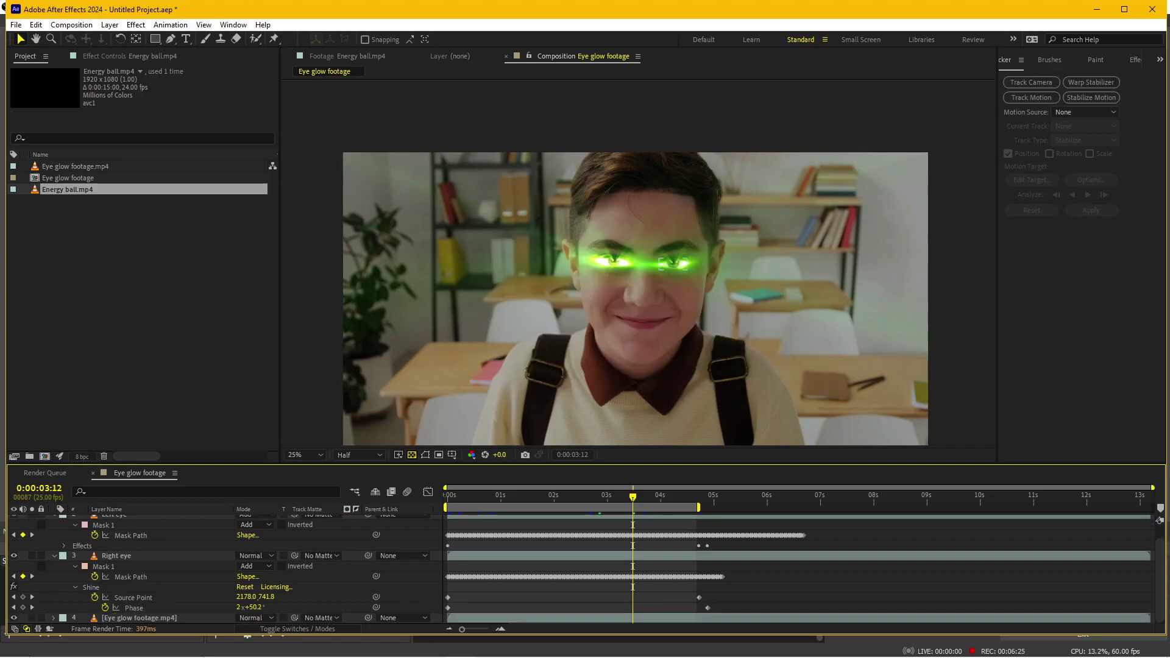
left_click(54, 555)
left_click(139, 581)
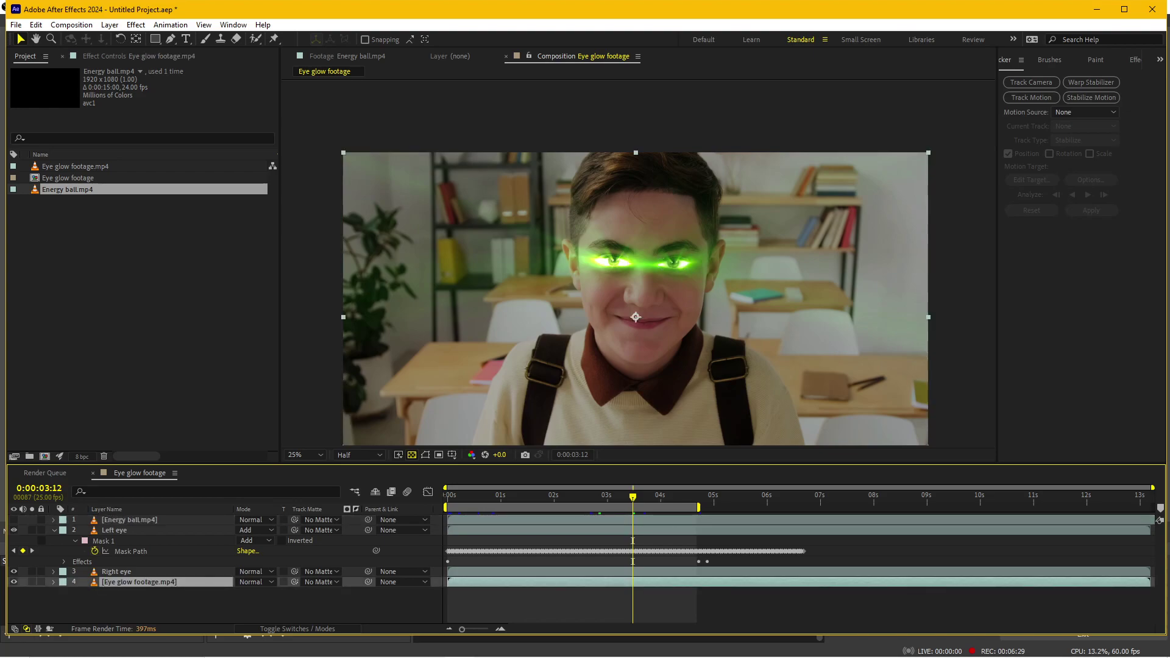
key("g")
left_click(32, 582)
scroll(633, 279, "up", 2)
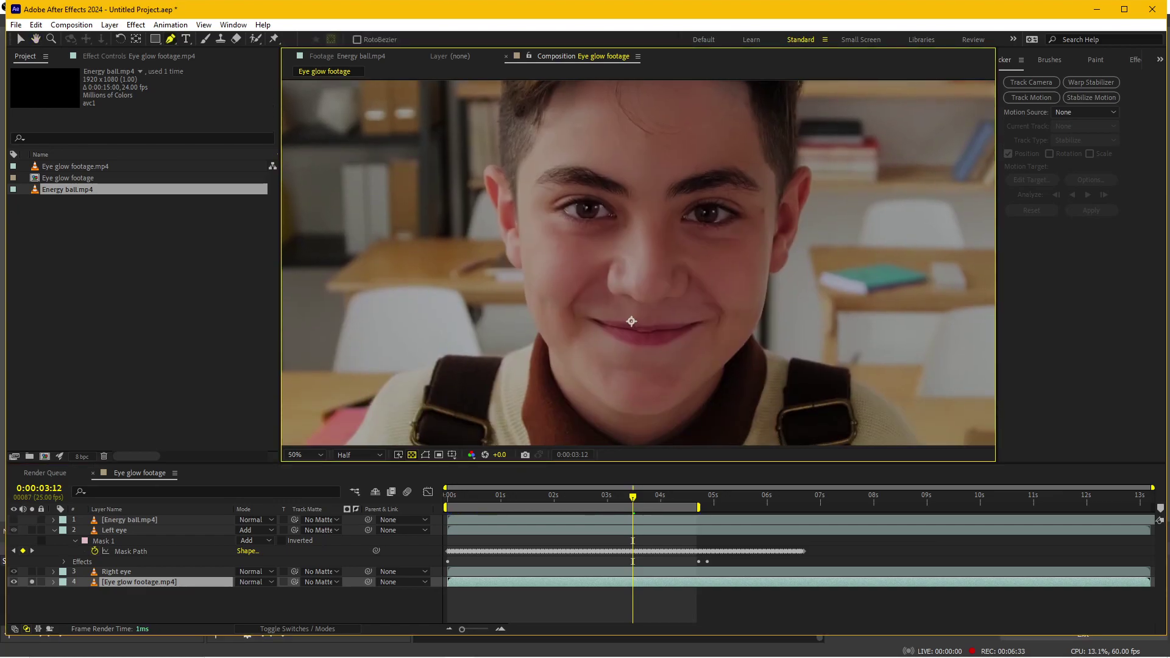
scroll(634, 302, "down", 2)
Trace a closed Pen mask around the face from forehead down to the chin.
left_click(647, 174)
left_click_drag(647, 175, 580, 216)
left_click_drag(577, 262, 583, 299)
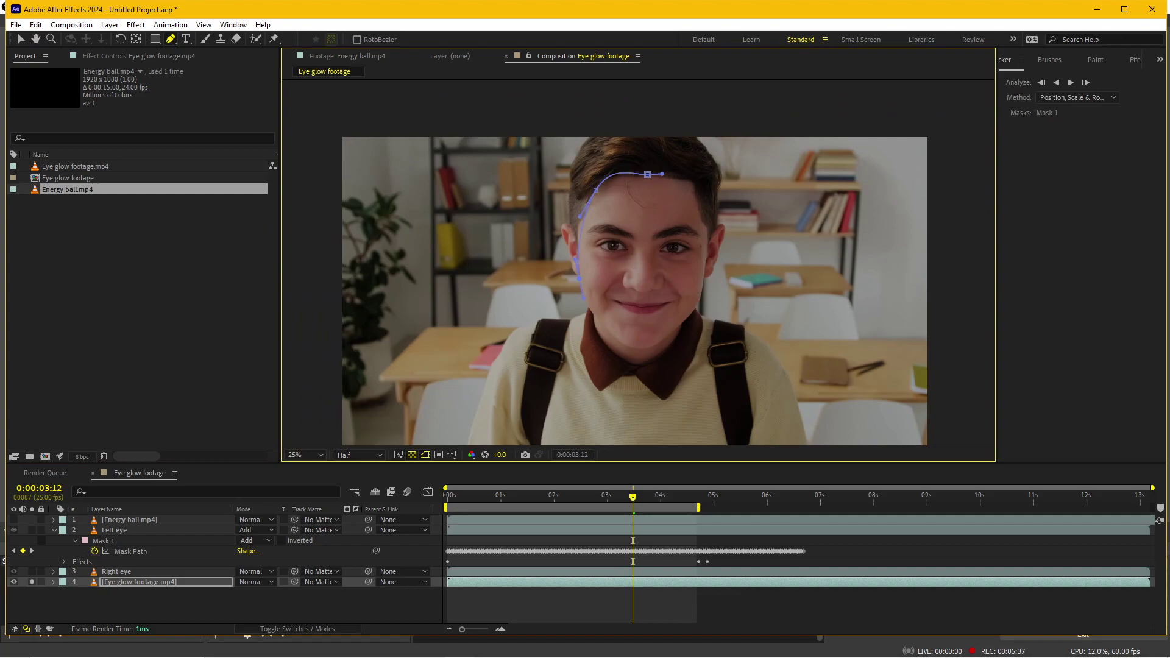
left_click_drag(637, 351, 667, 352)
left_click_drag(697, 303, 702, 284)
left_click_drag(707, 238, 707, 219)
left_click_drag(647, 174, 693, 173)
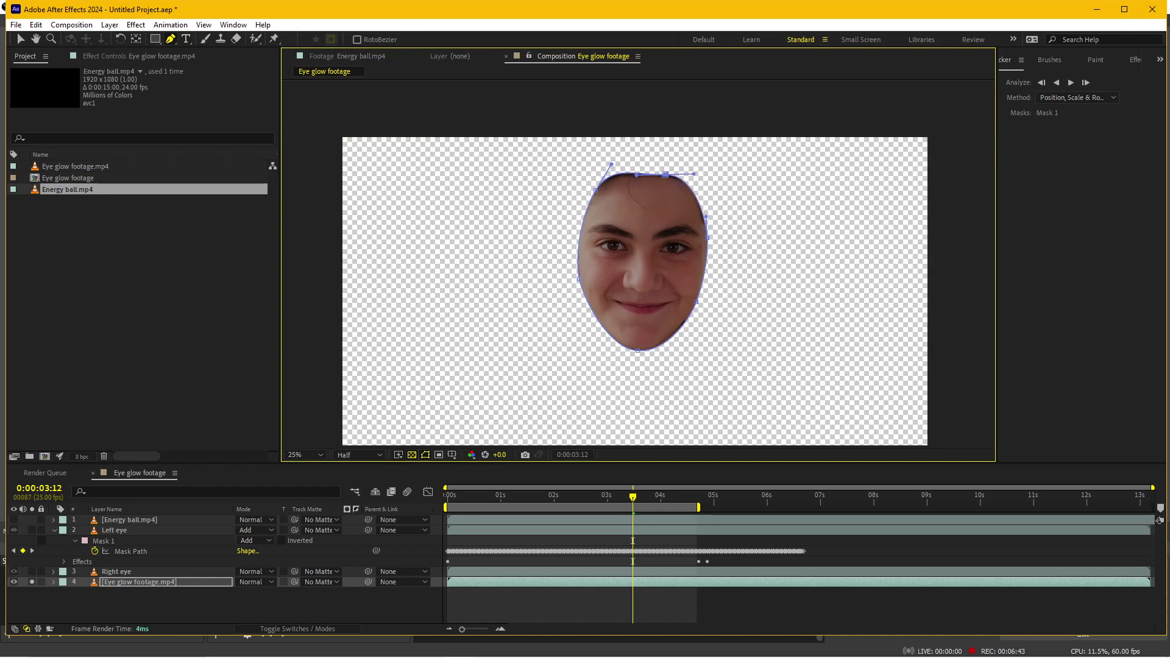
Set Mask 1's mode to None and select Mask 1 at the first frame.
key("m")
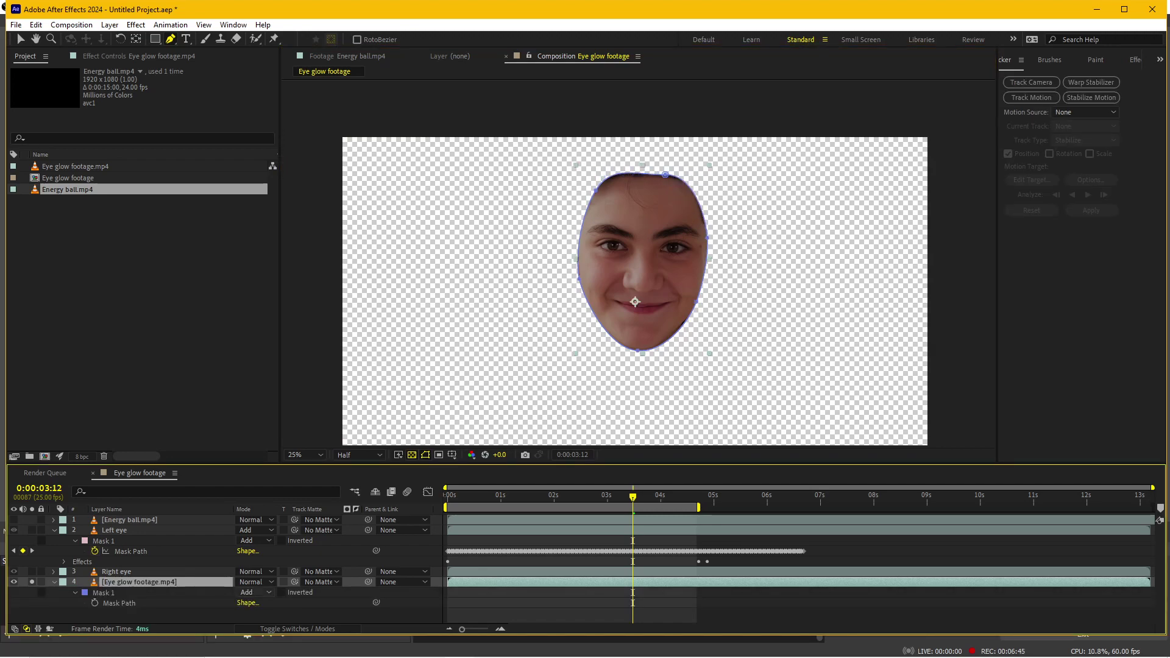
left_click(252, 592)
left_click(265, 498)
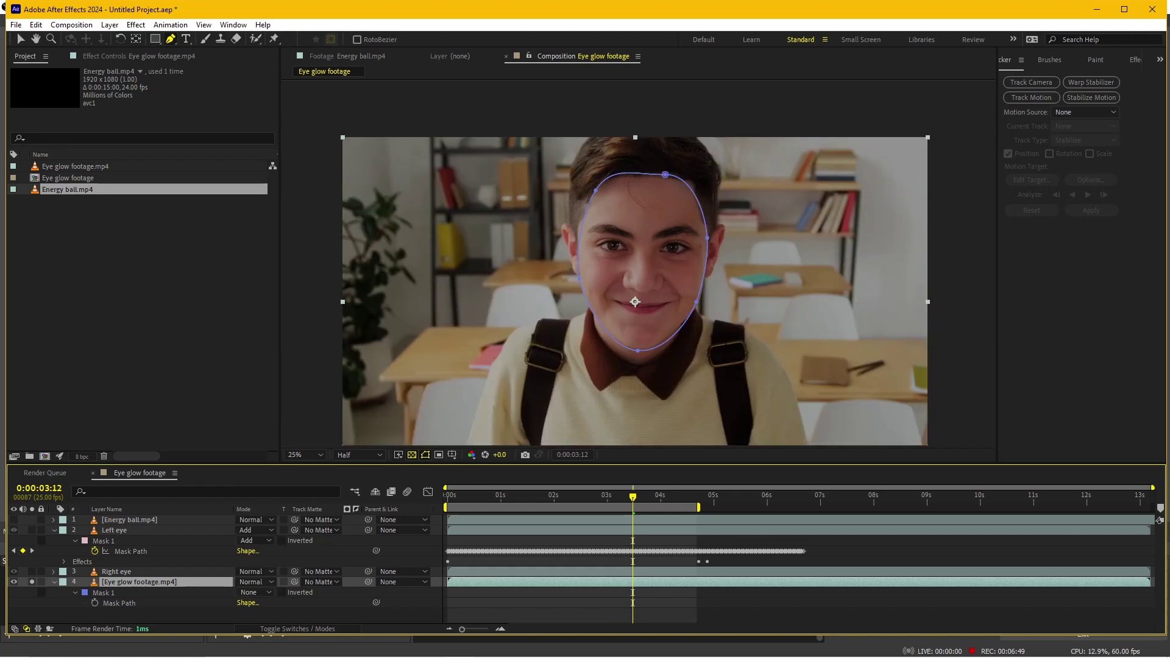
left_click(102, 592)
key("v")
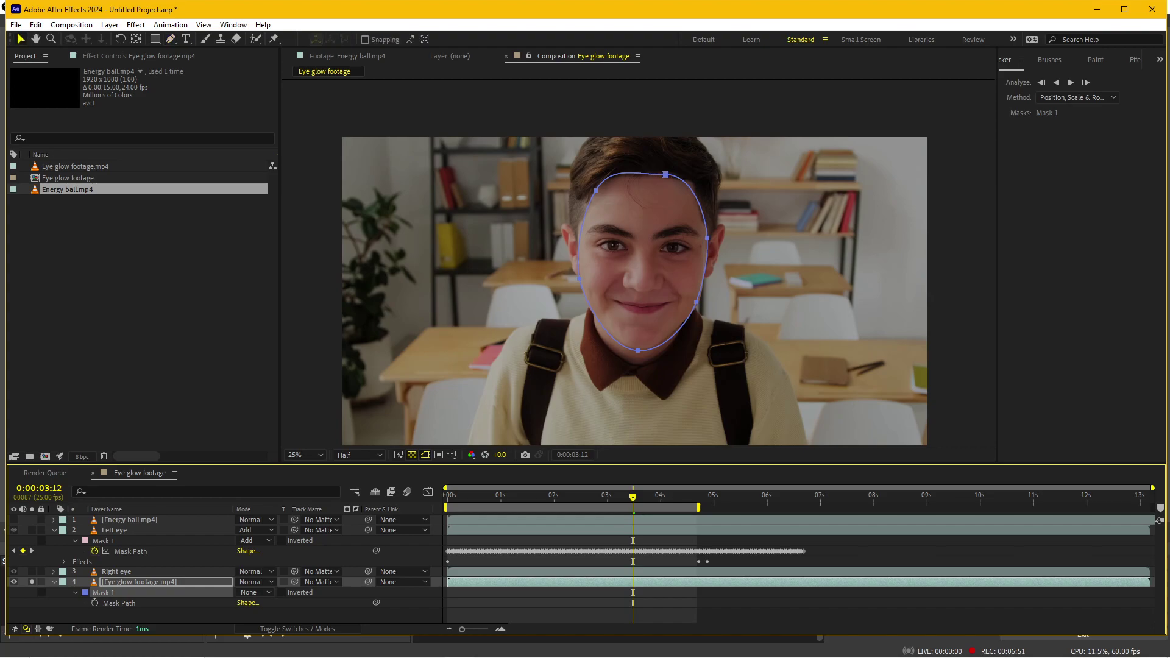
key("Home")
Track Mask 1 forward with Face Tracking (Detailed Features) to generate Face Track Points.
left_click_drag(706, 238, 717, 239)
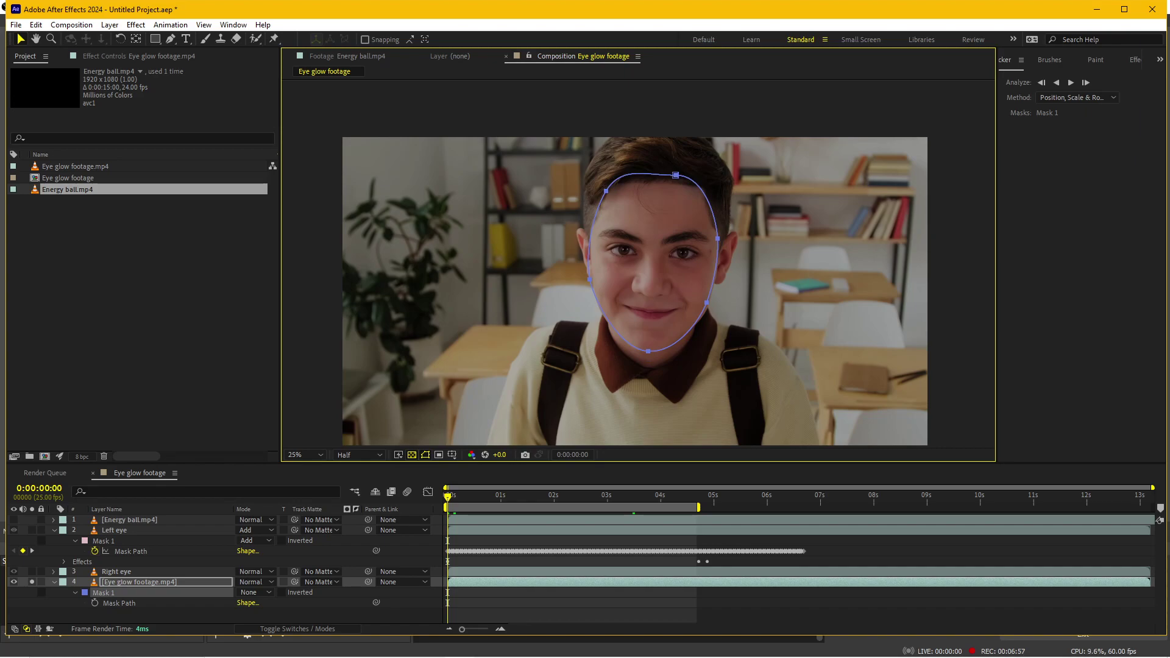
left_click(104, 592)
left_click(1073, 152)
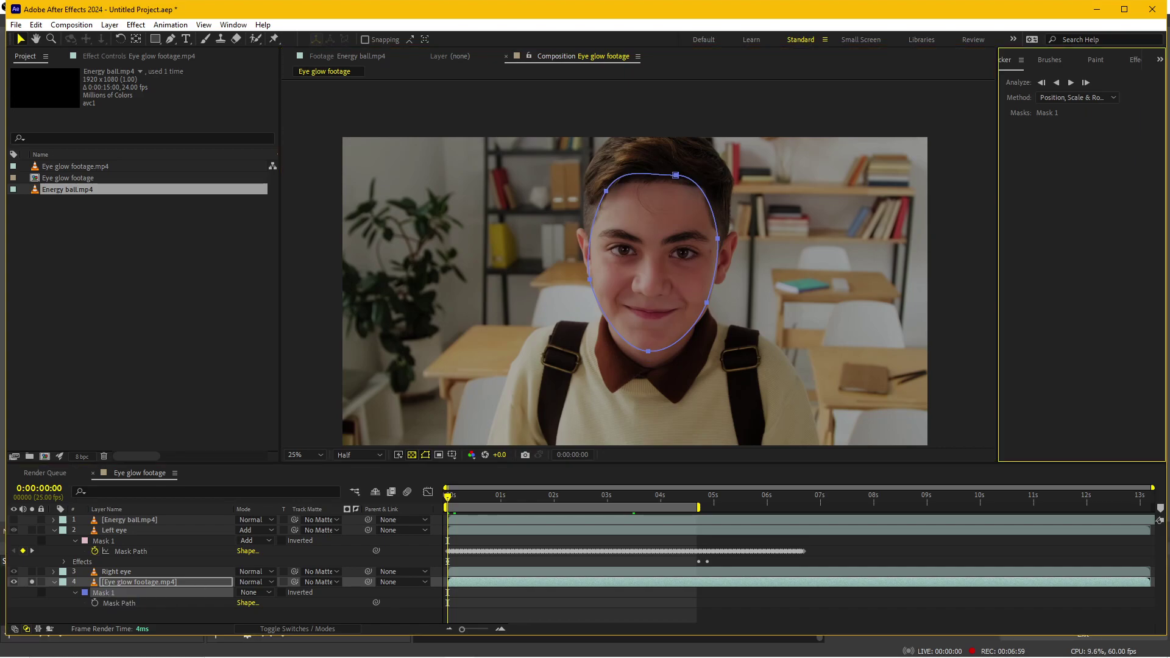
left_click(1075, 97)
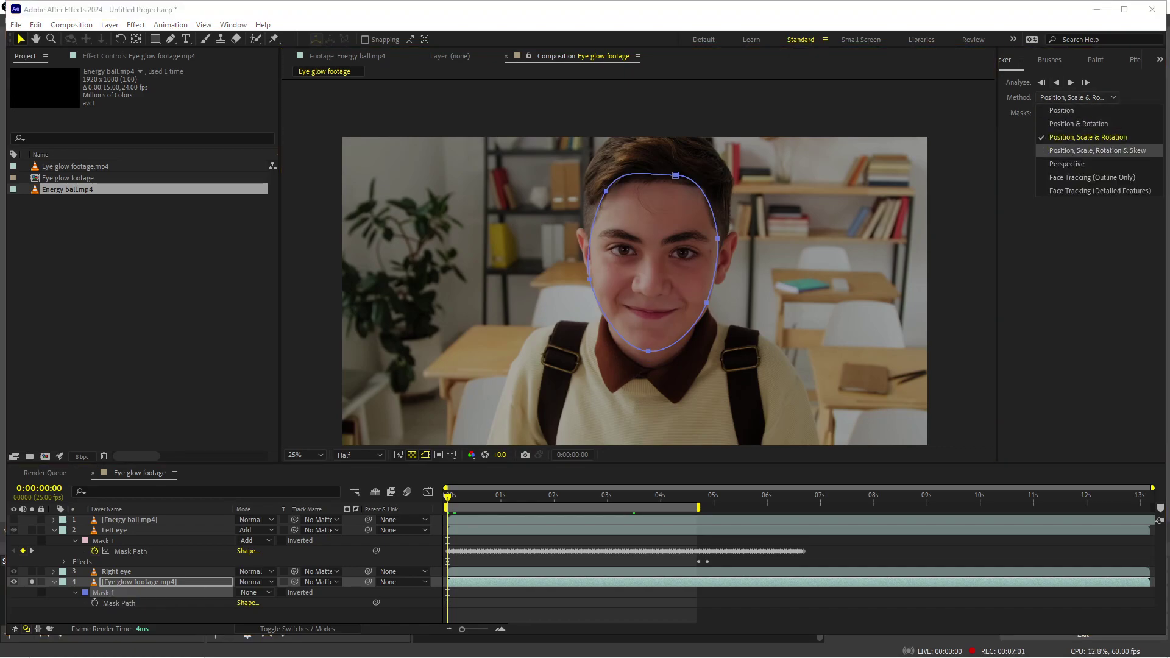
left_click(1090, 191)
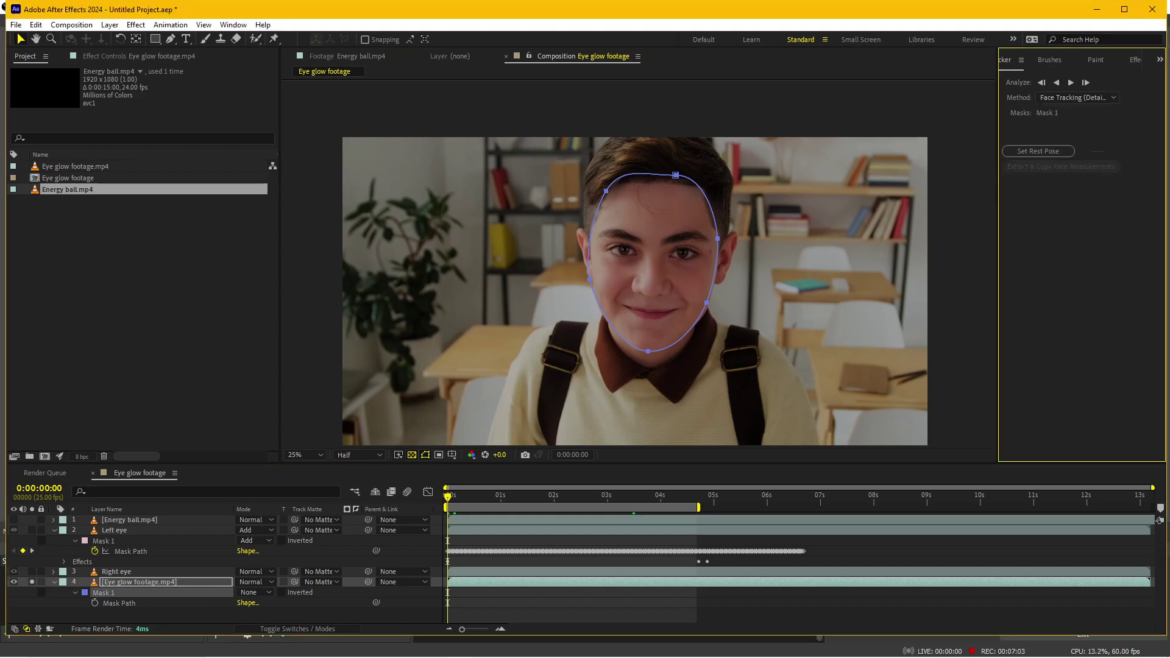
left_click(1071, 82)
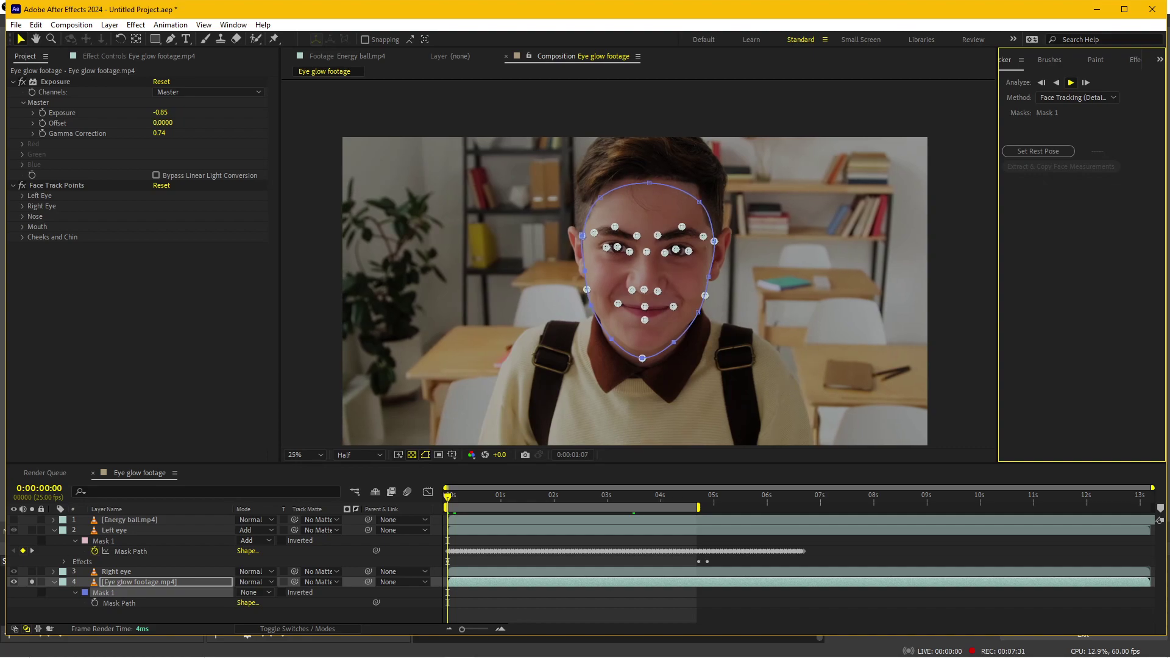
key("alt+Tab")
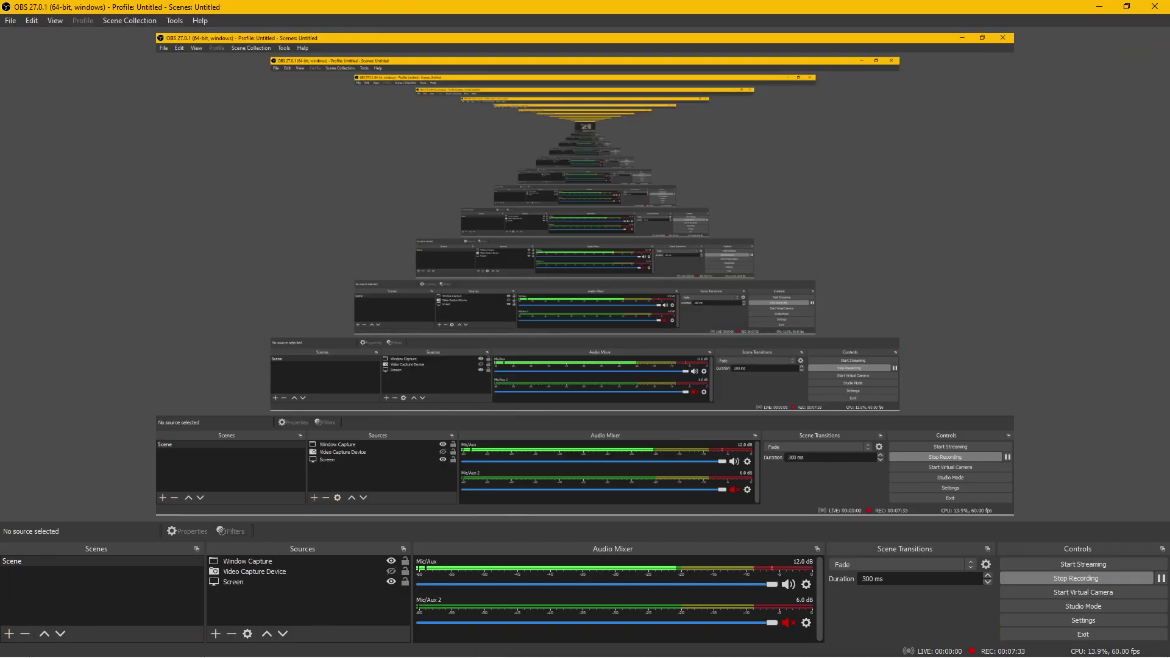
Return to 0:00:00:00, zoom the viewer, deselect all, and expand Face Track Points.
left_click(488, 645)
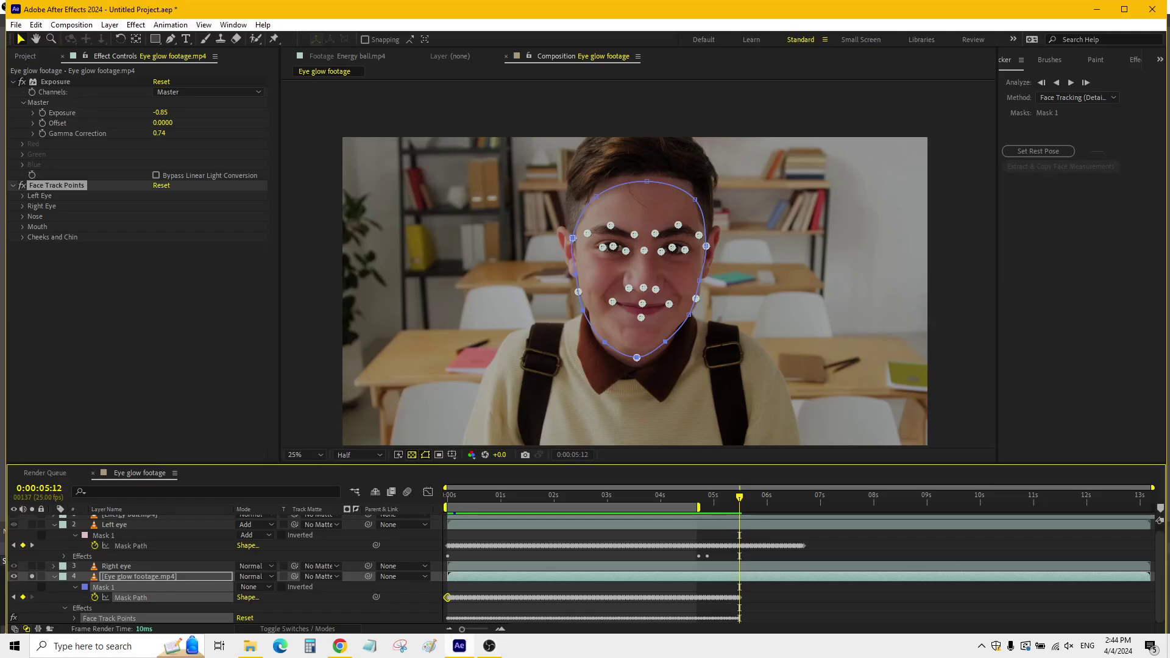
left_click_drag(739, 496, 447, 497)
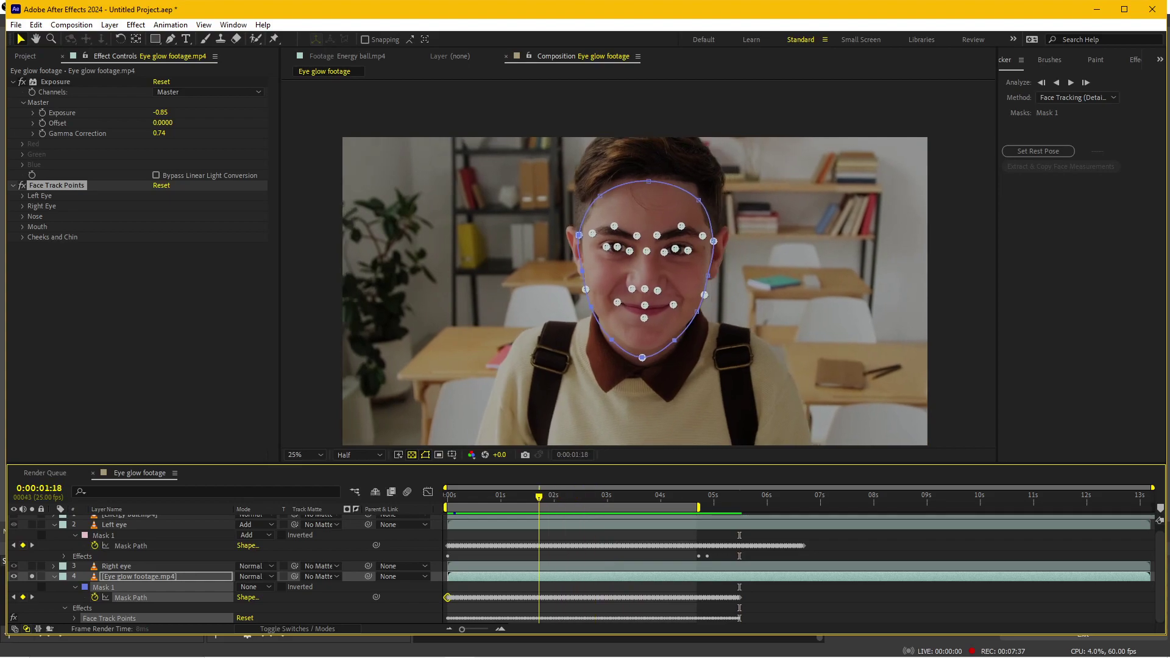
key("period")
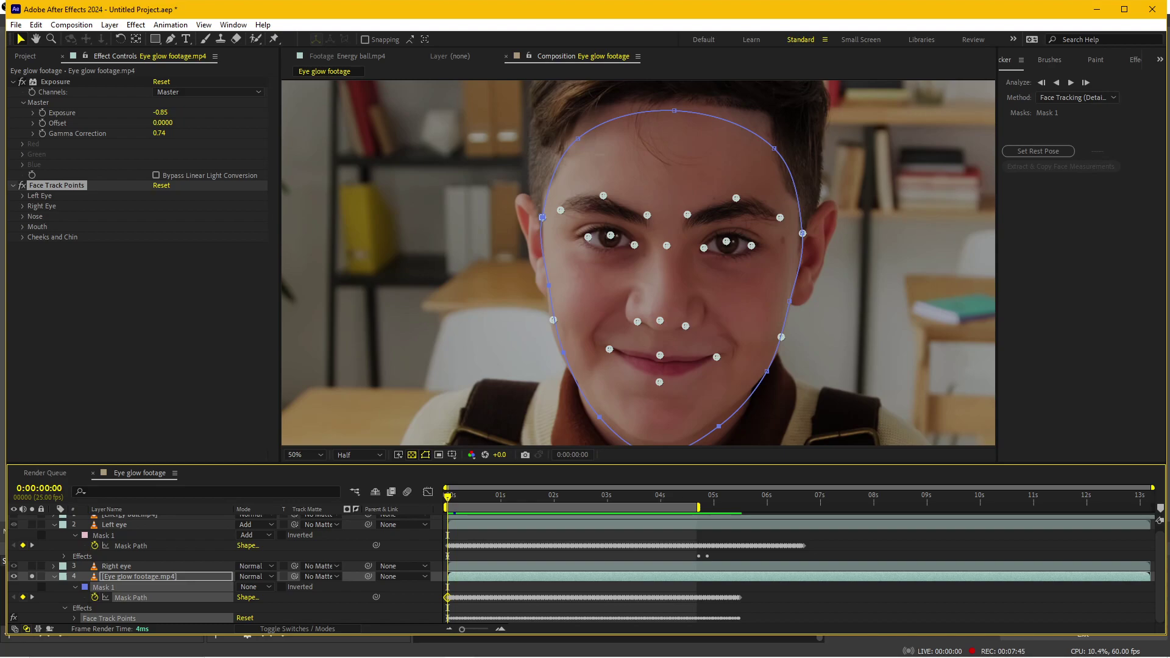
key("ctrl+grave")
key("ctrl+grave")
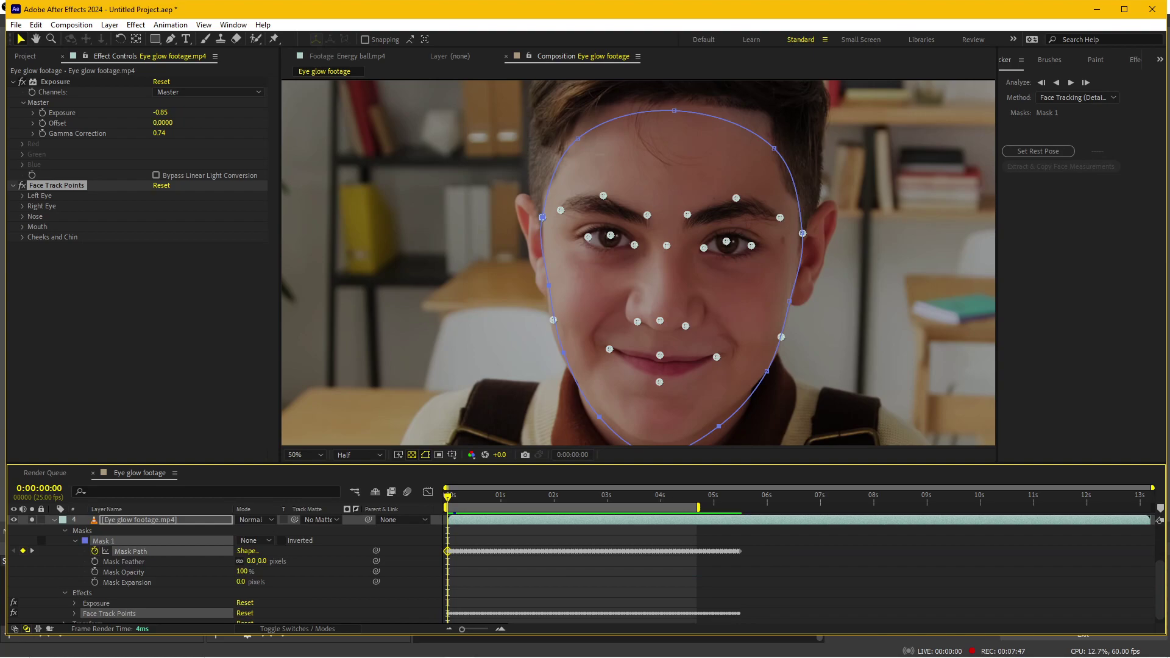
key("F2")
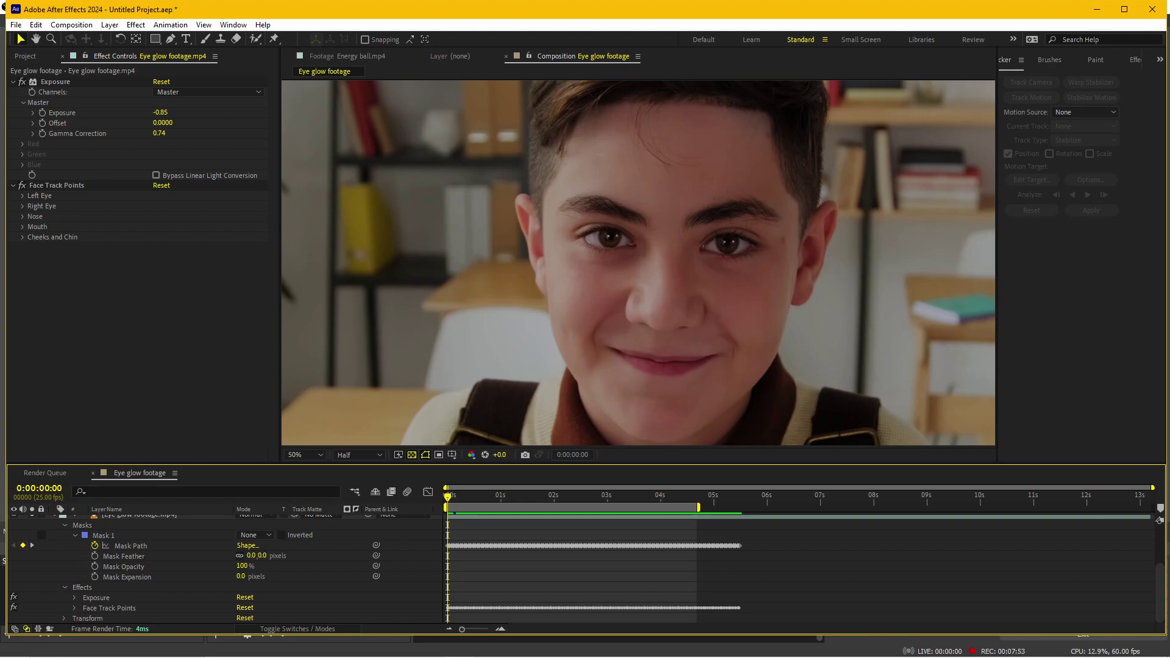
left_click(75, 607)
scroll(243, 573, "down", 2)
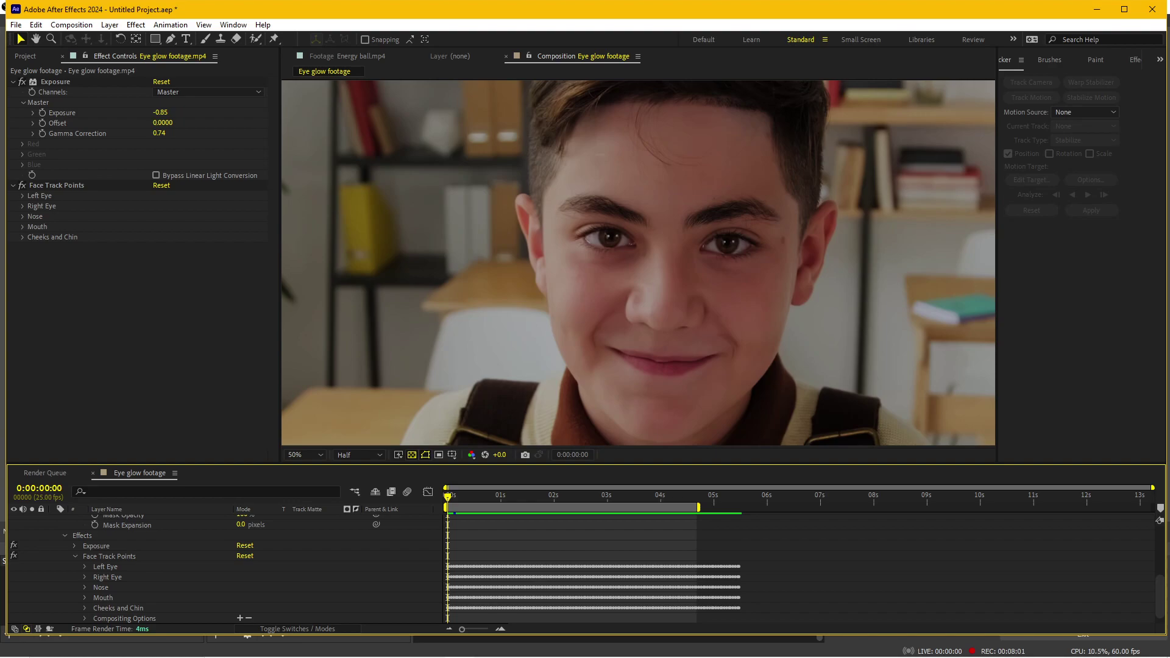
Expand Face Track Points > Left Eye and select the Left Pupil keyframes.
left_click(84, 566)
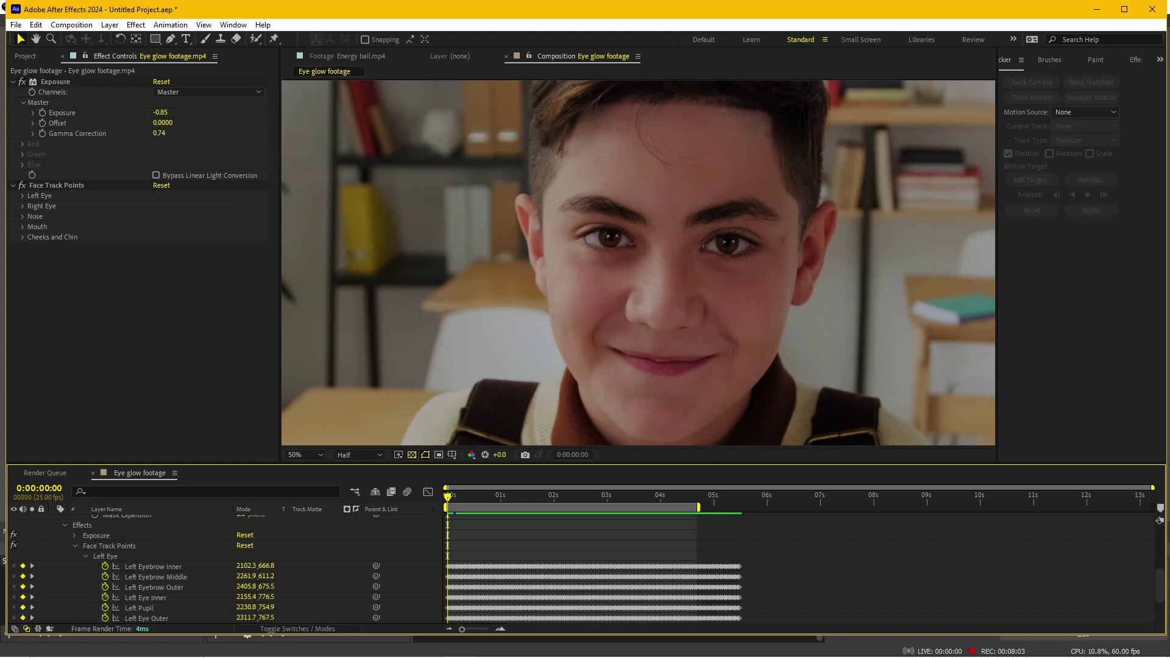
left_click(153, 566)
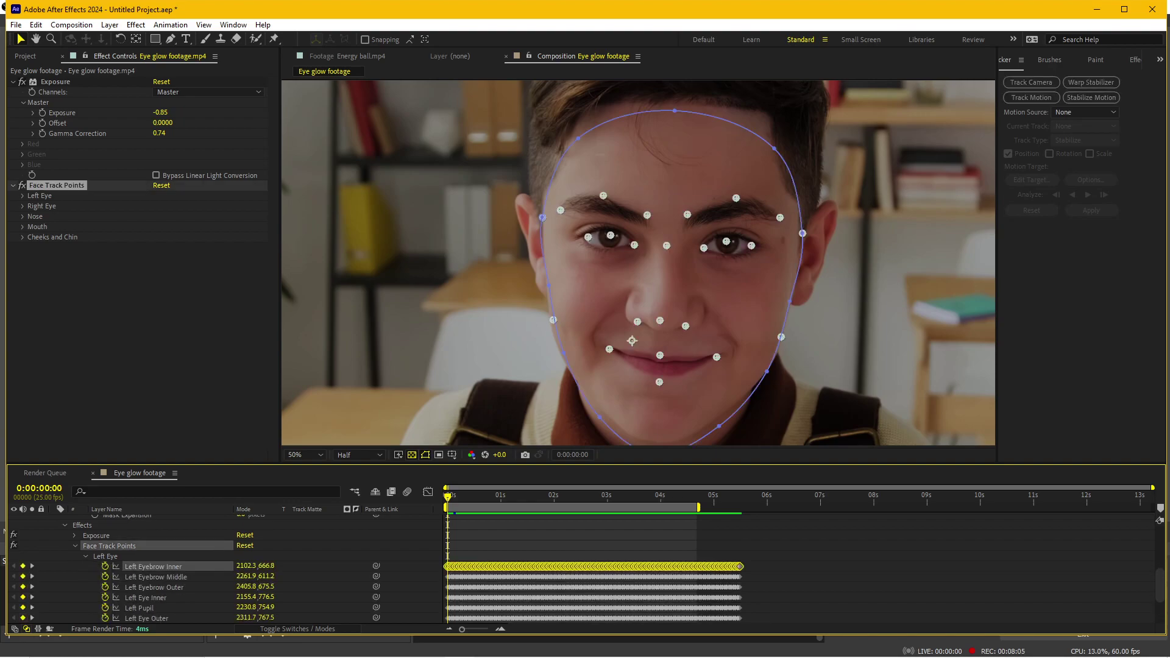
left_click(155, 577)
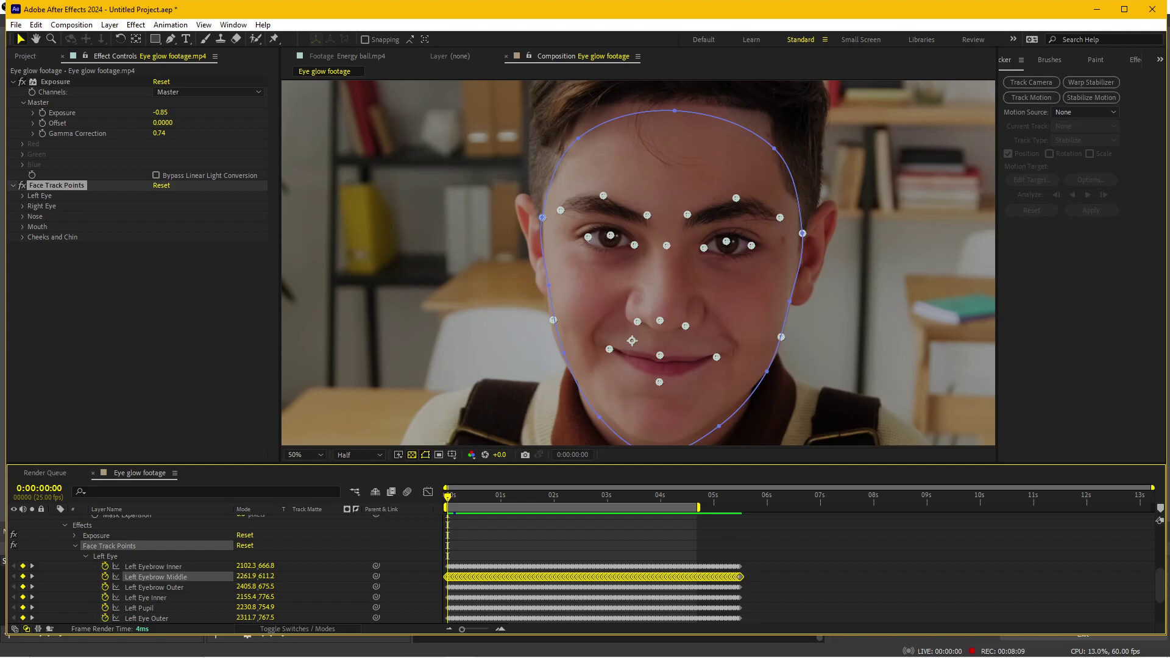
left_click(145, 597)
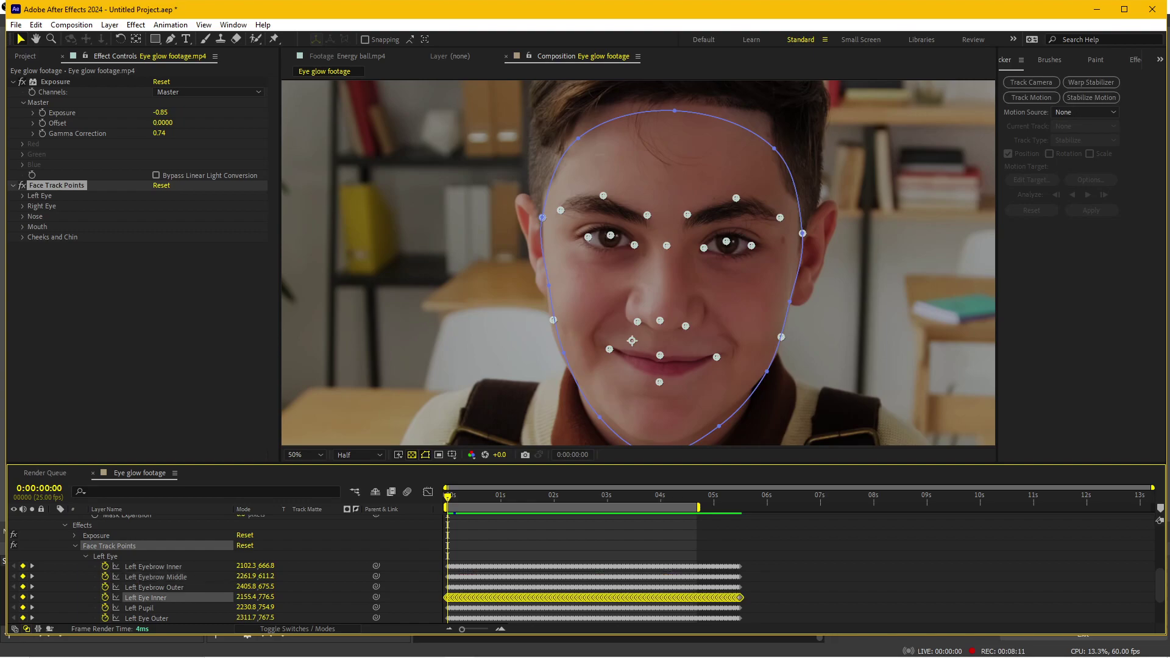
left_click(138, 608)
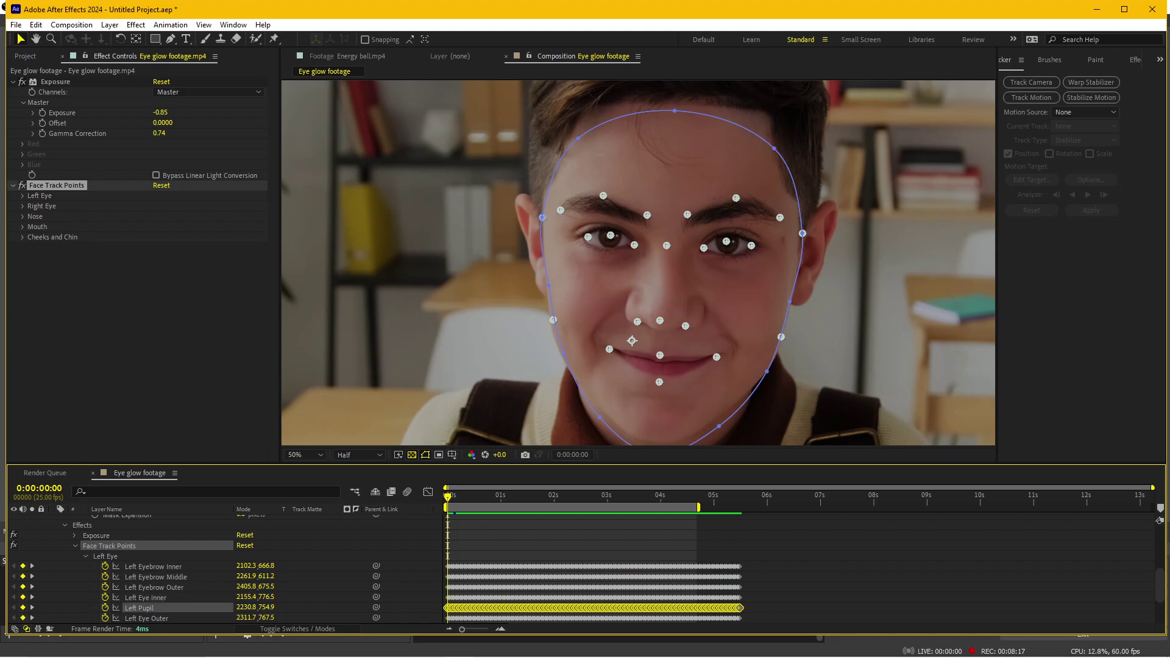
scroll(225, 567, "up", 2)
scroll(226, 567, "up", 1)
scroll(226, 567, "up", 1)
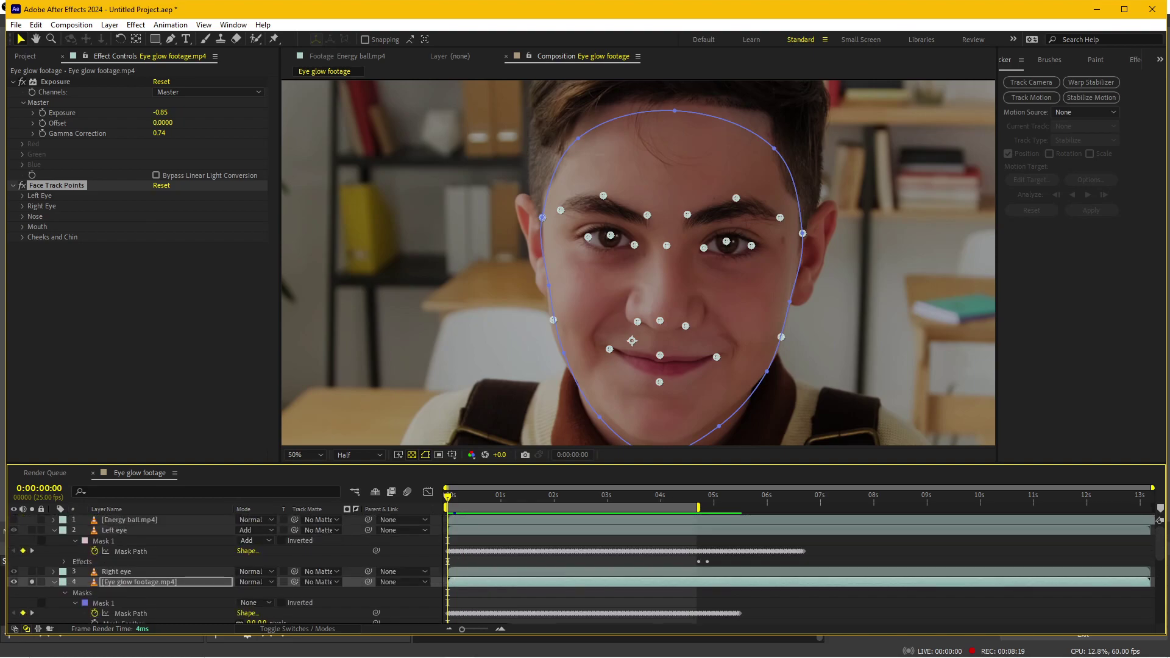
Solo the Energy ball layer, scale it to about 37%, and move it over the eye.
left_click(129, 519)
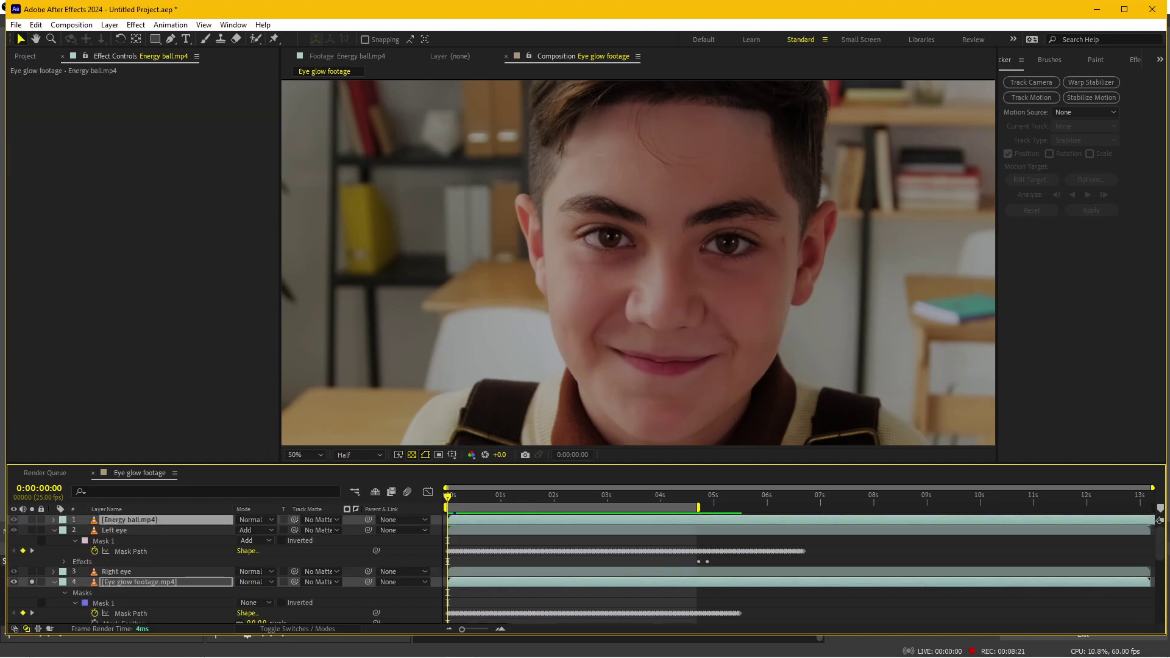
left_click(32, 520)
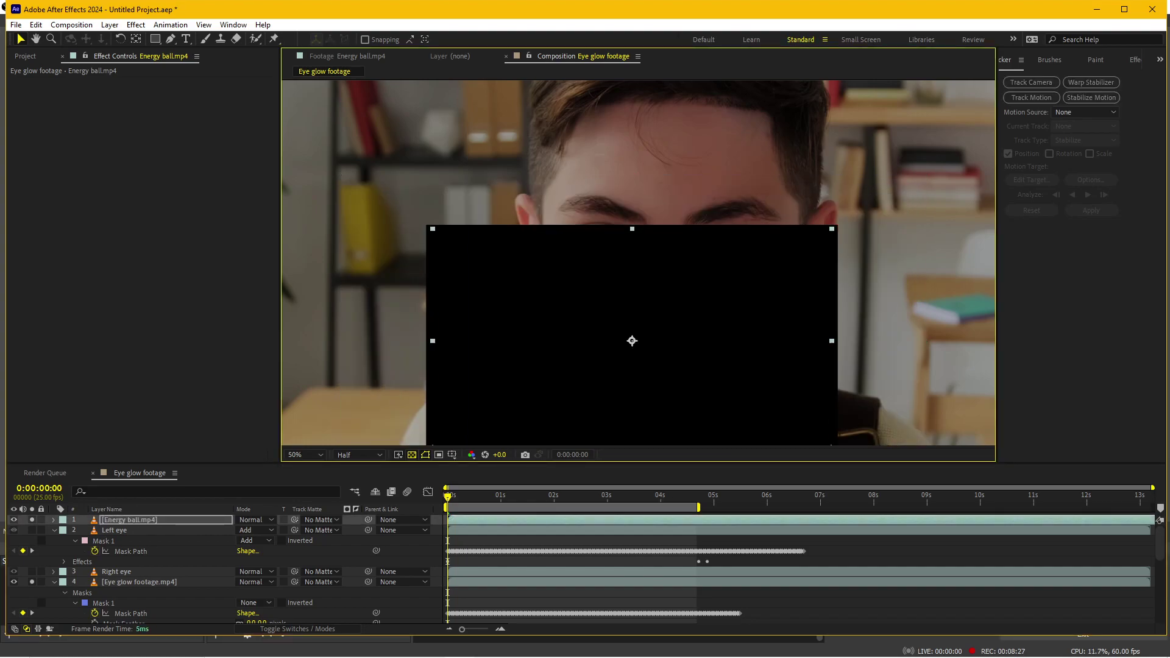
left_click_drag(339, 176, 525, 282)
mouse_move(631, 340)
left_mouse_down()
mouse_move(676, 282)
mouse_move(732, 245)
left_mouse_up()
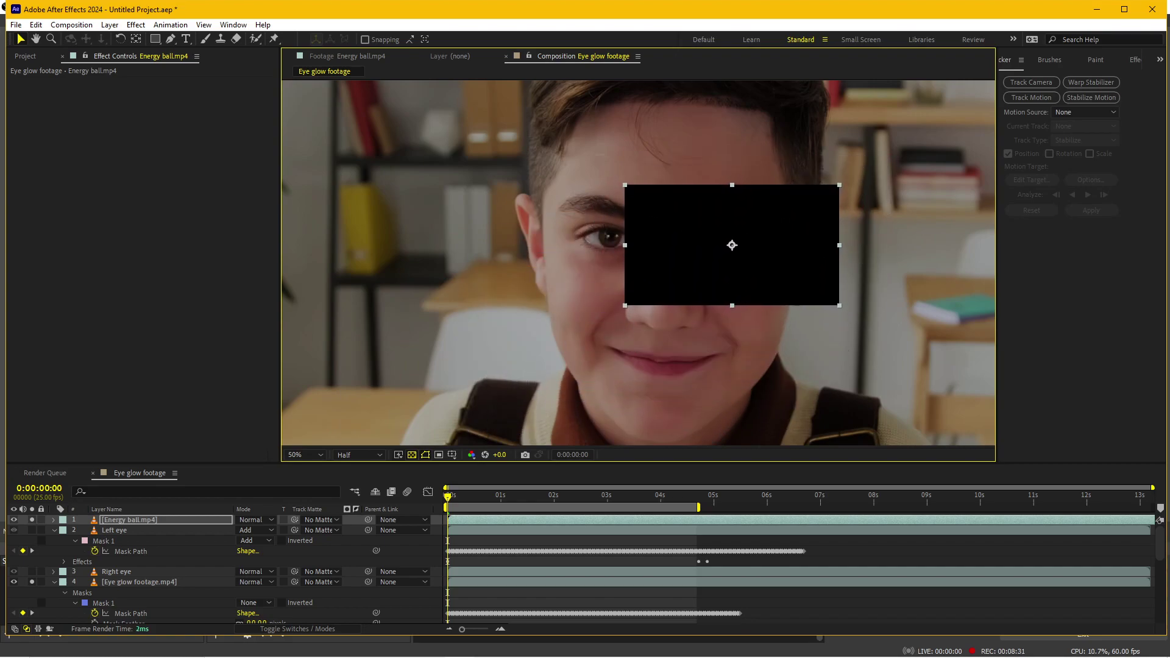
left_click(129, 520)
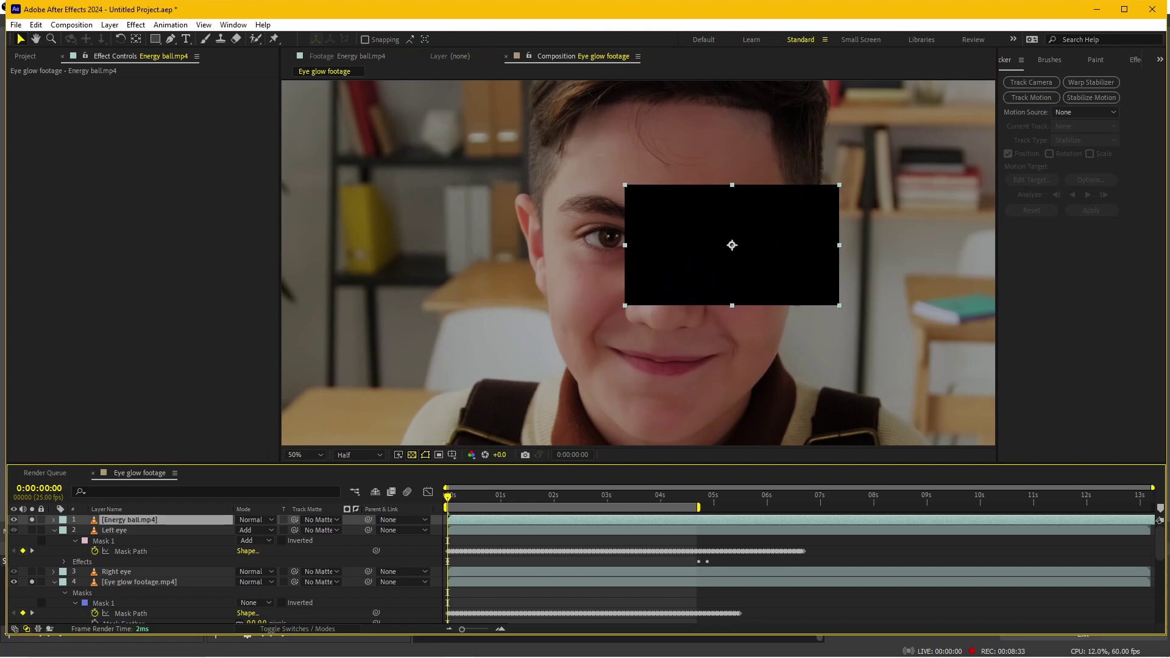
Paste the Left Pupil keyframes into Energy ball's Position and preview the tracked motion.
key("p")
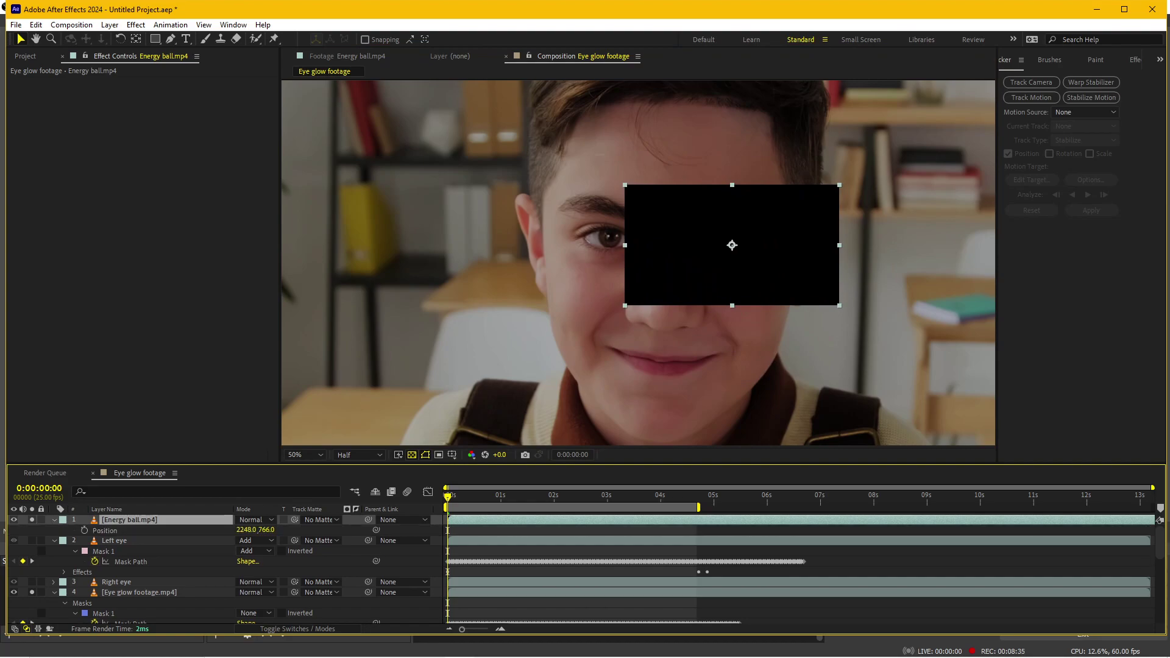
key("alt+shift+p")
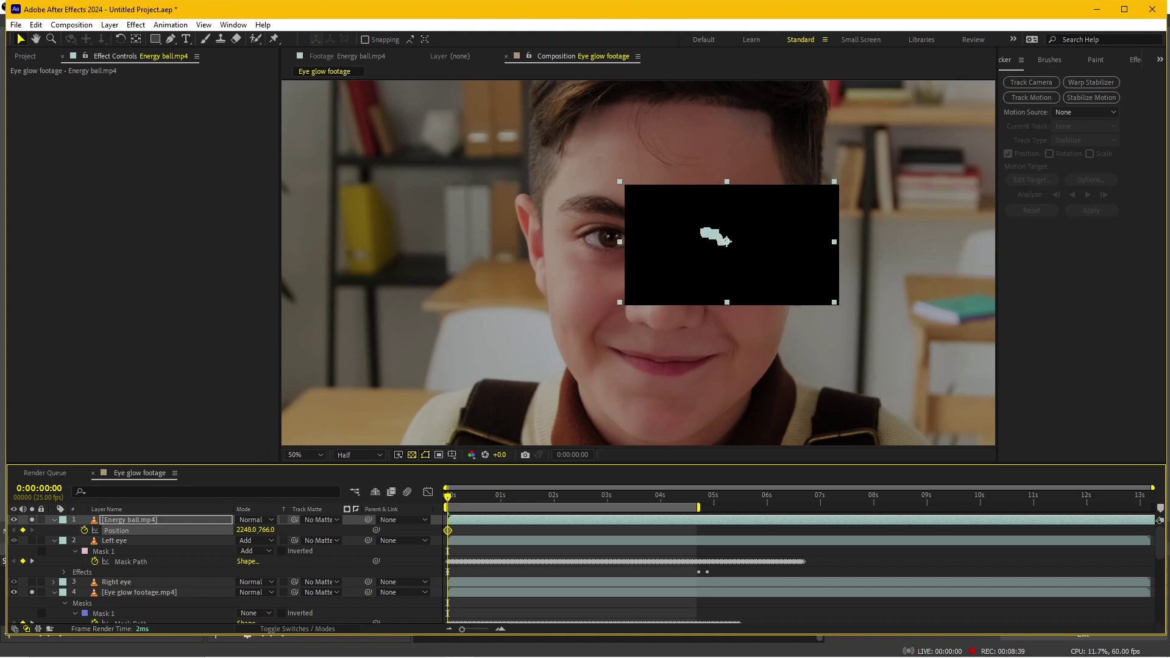
key("ctrl+v")
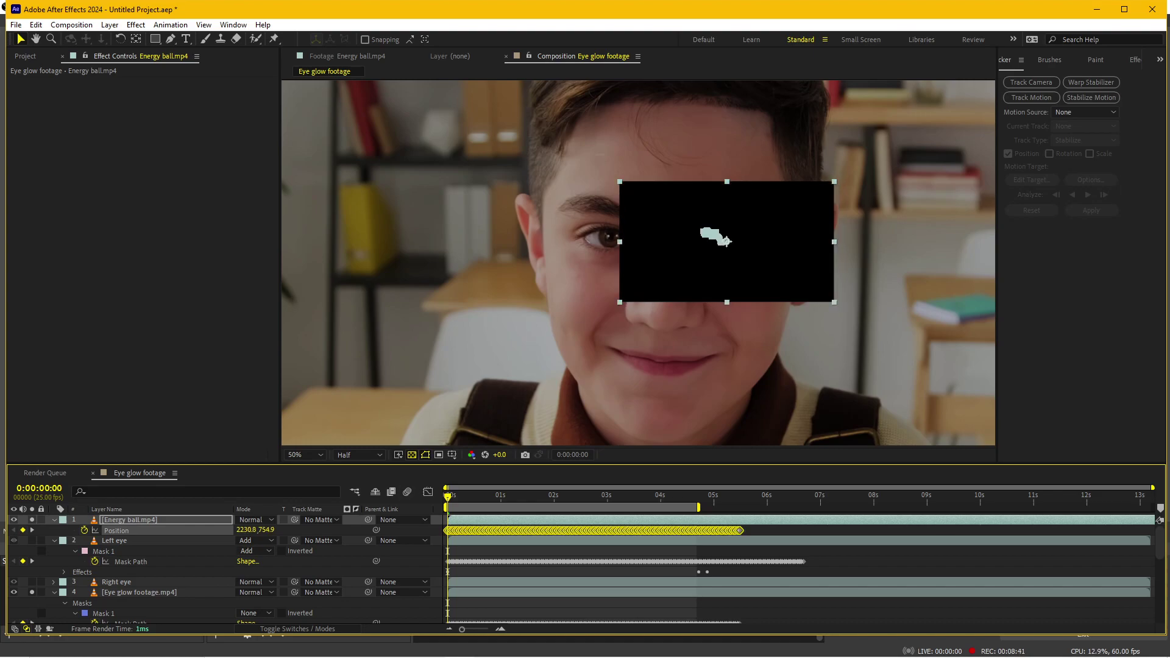
key("space")
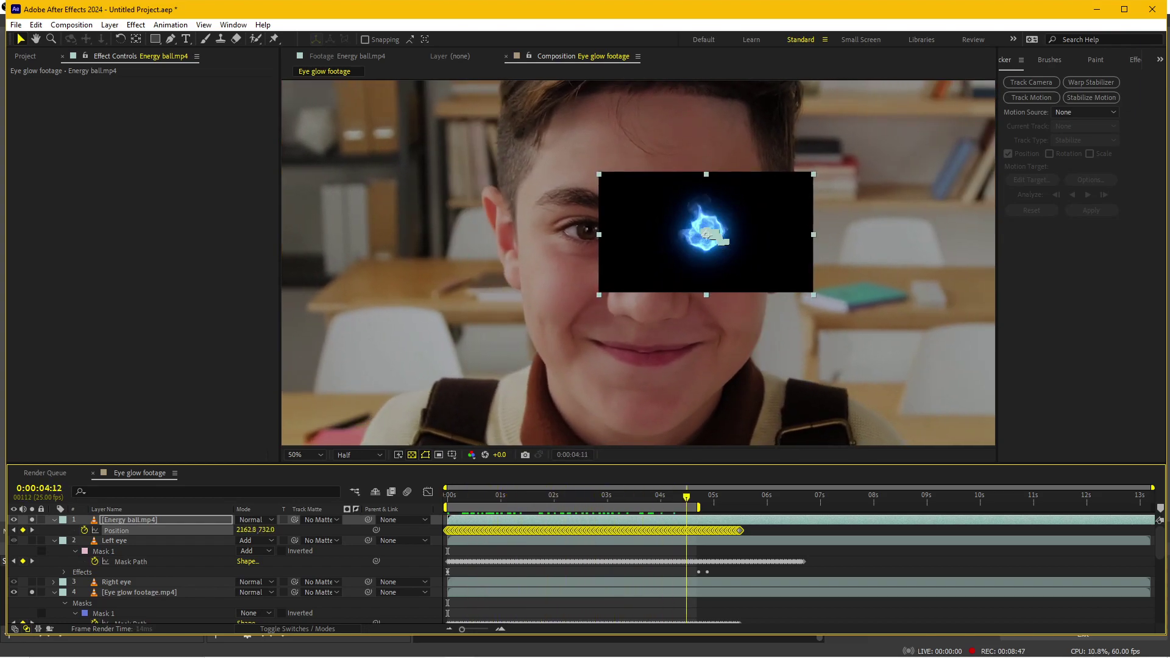
Switch the Energy ball layer's blending mode from Normal to Add to drop its black background.
left_click(256, 519)
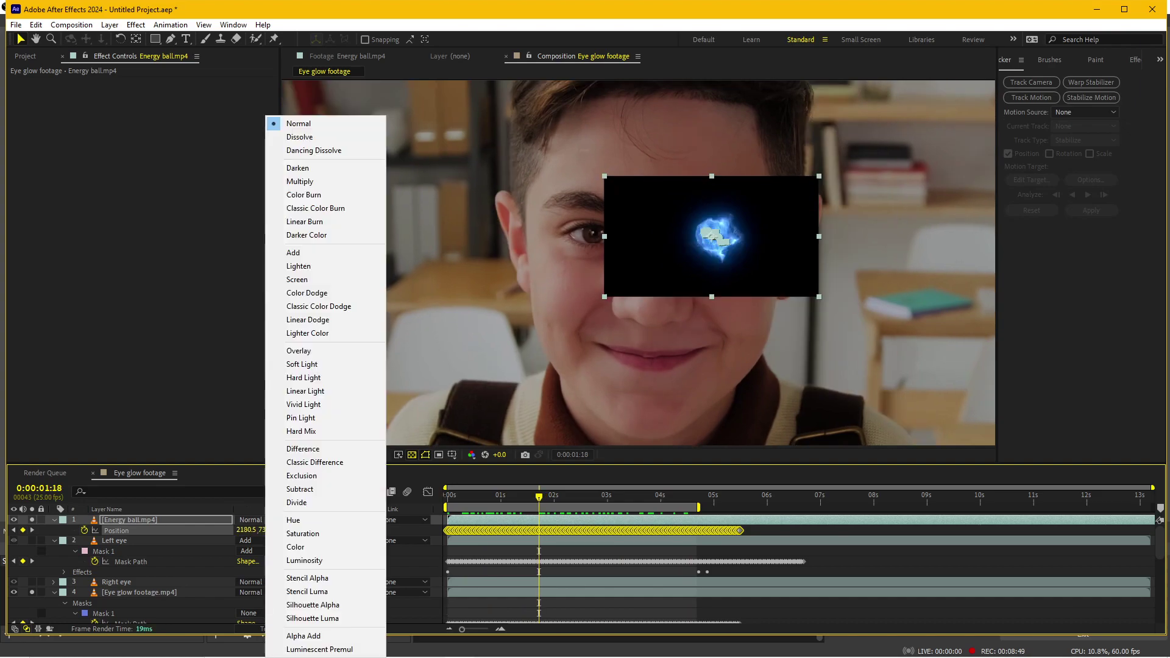
left_click(293, 252)
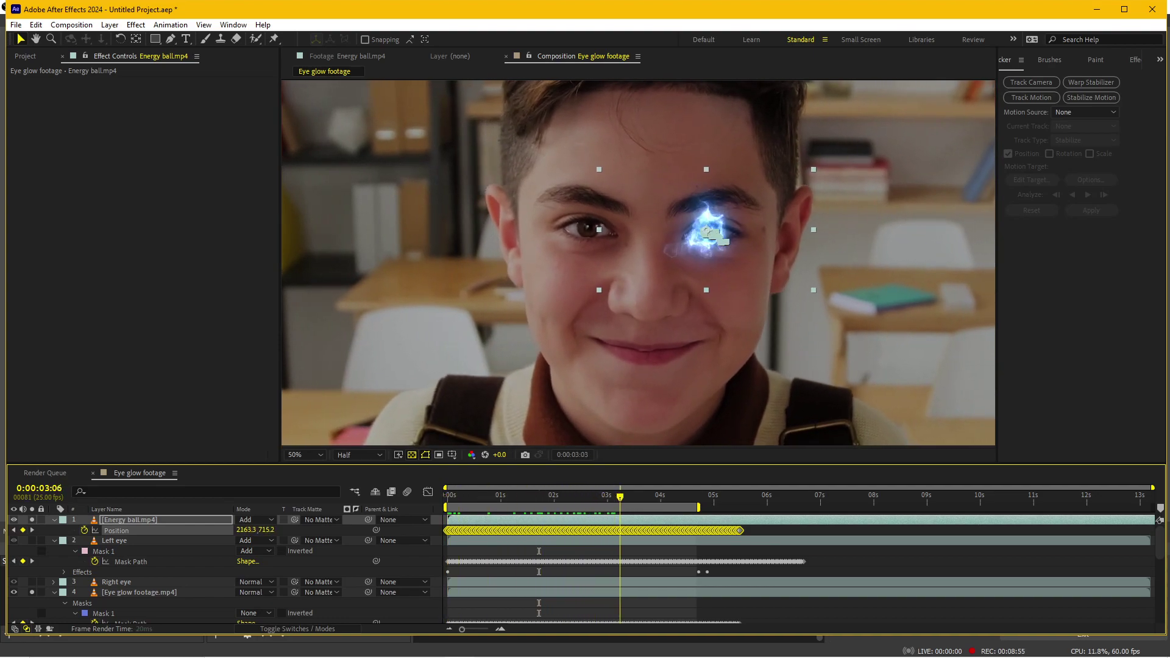
left_click(710, 234)
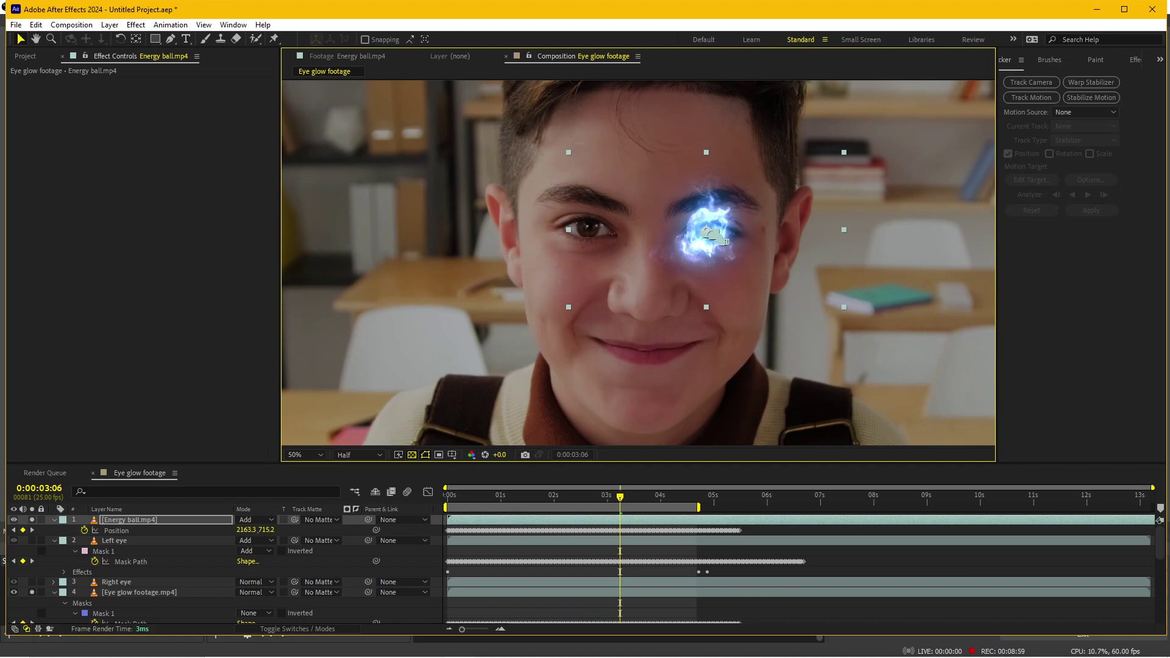
left_click(136, 24)
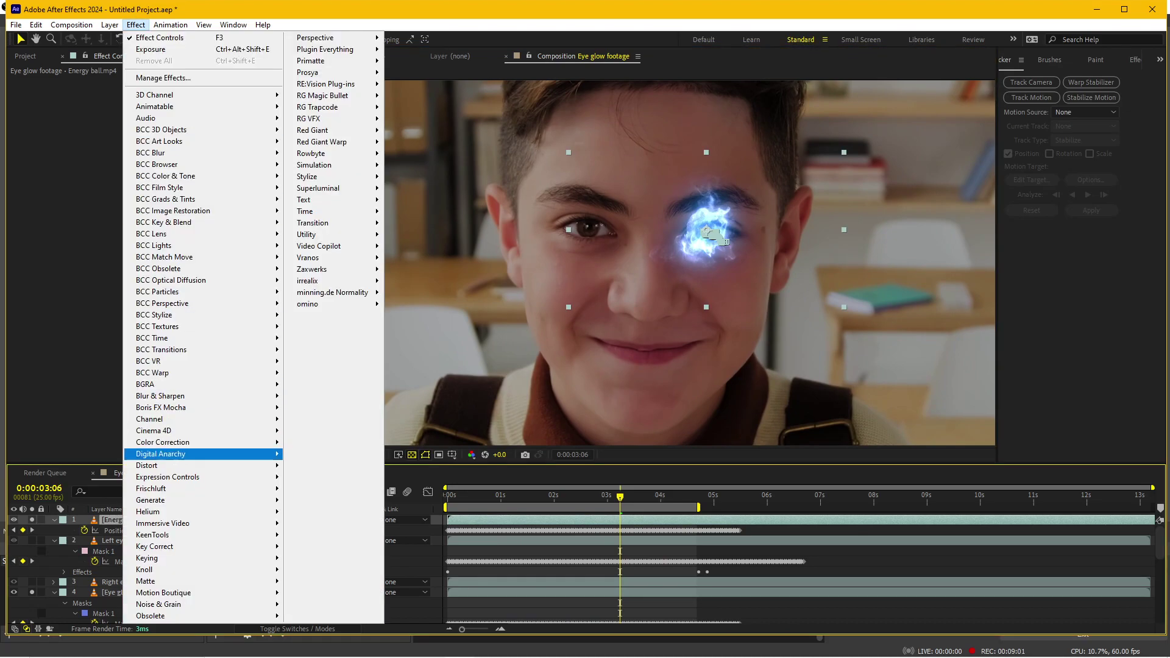
Shift the energy ball's Hue/Saturation Master Hue to +264° to make it green, then duplicate the layer.
key("Escape")
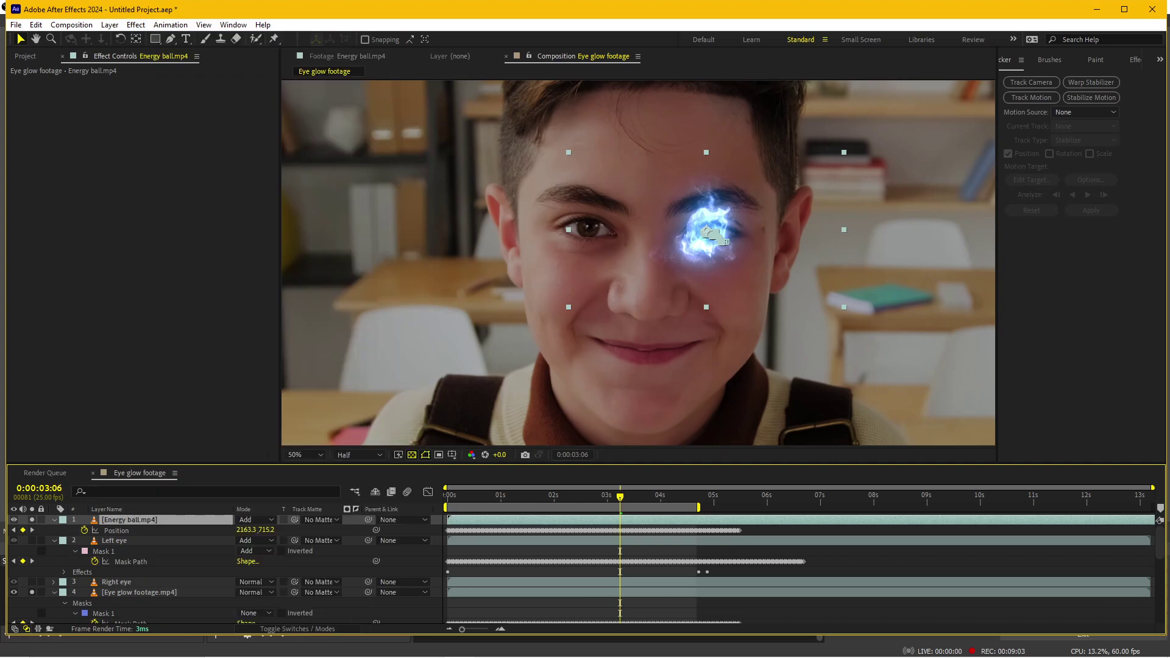
left_click_drag(168, 140, 247, 140)
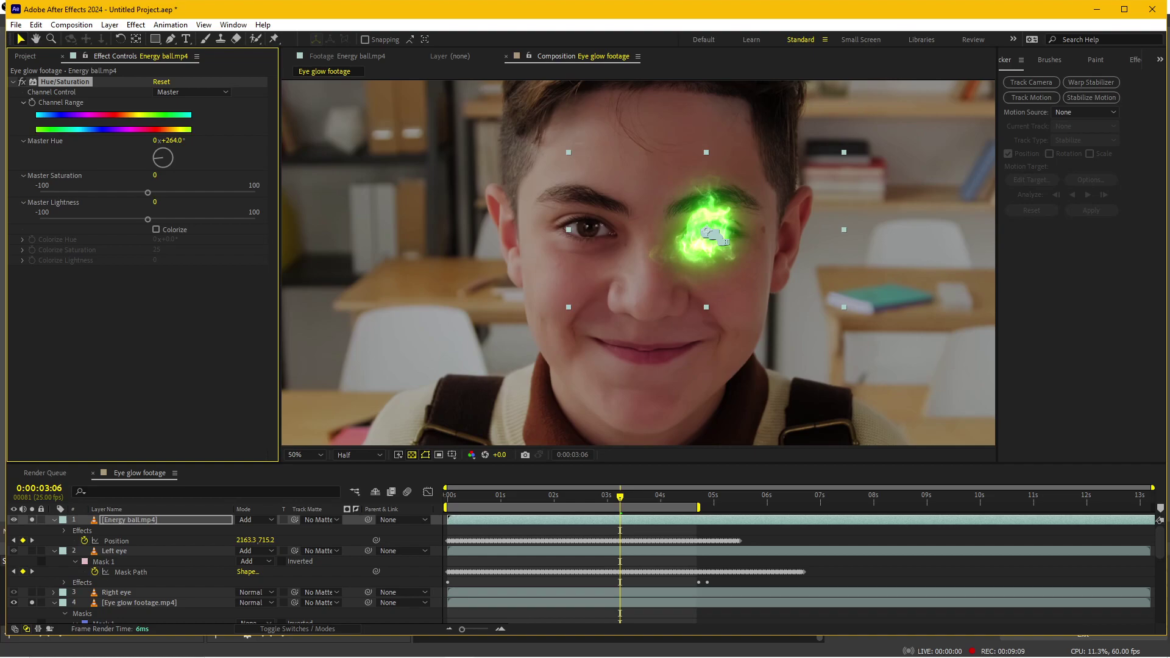
key("ctrl+d")
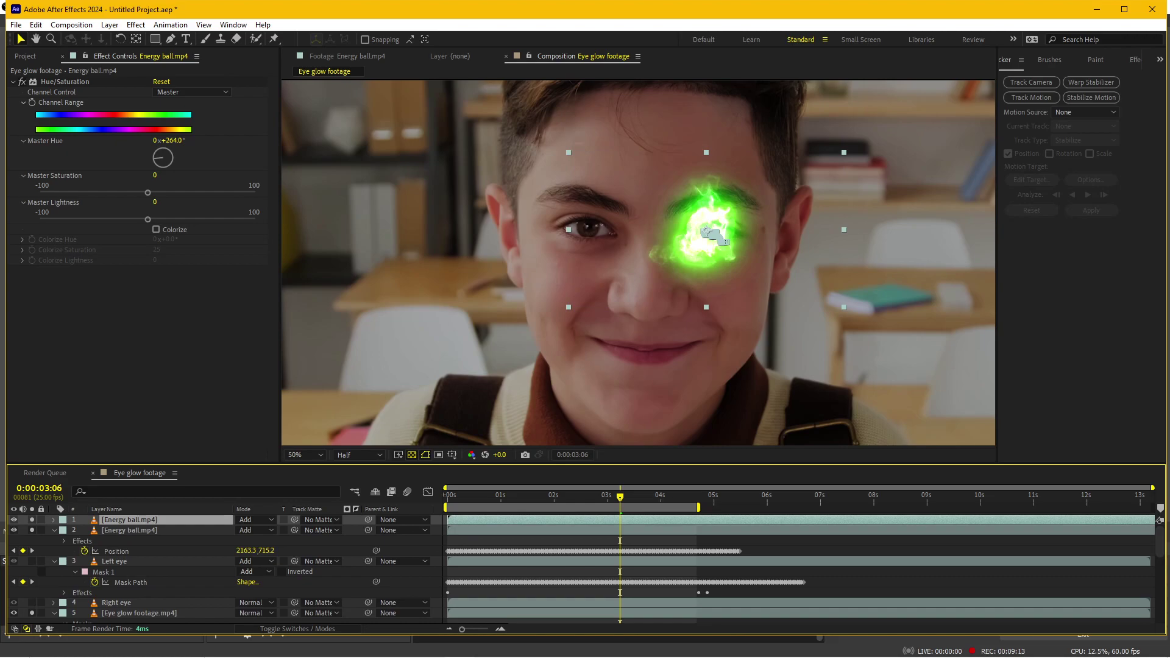
At the clip start, drag the top energy ball copy over onto the other eye.
key("Home")
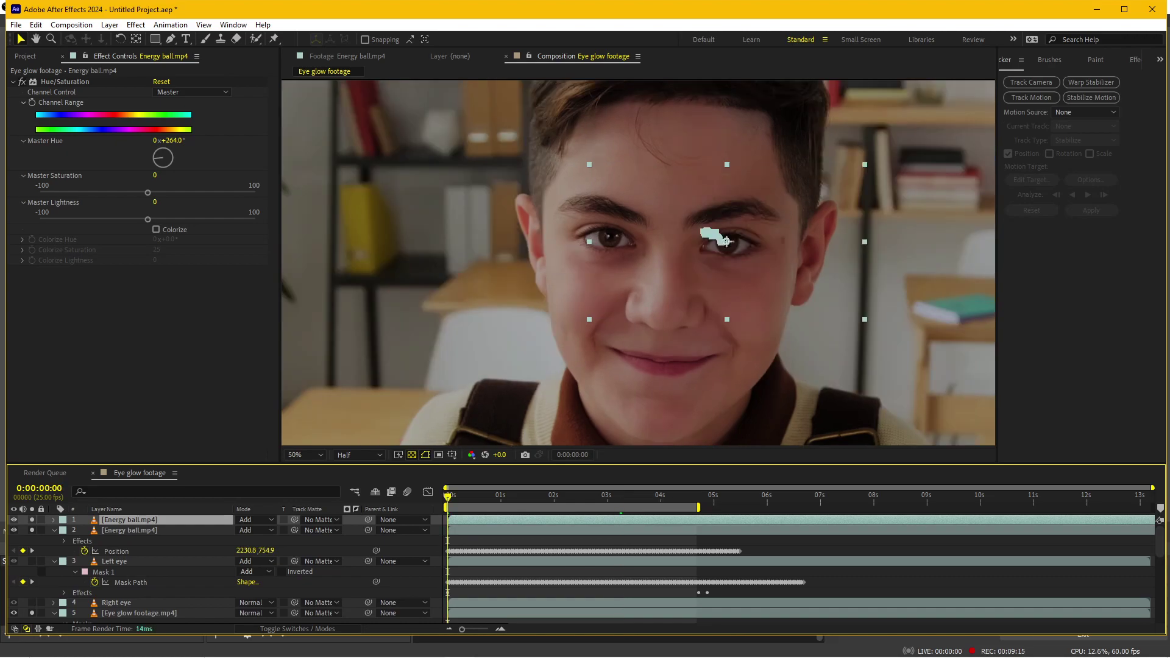
key("p")
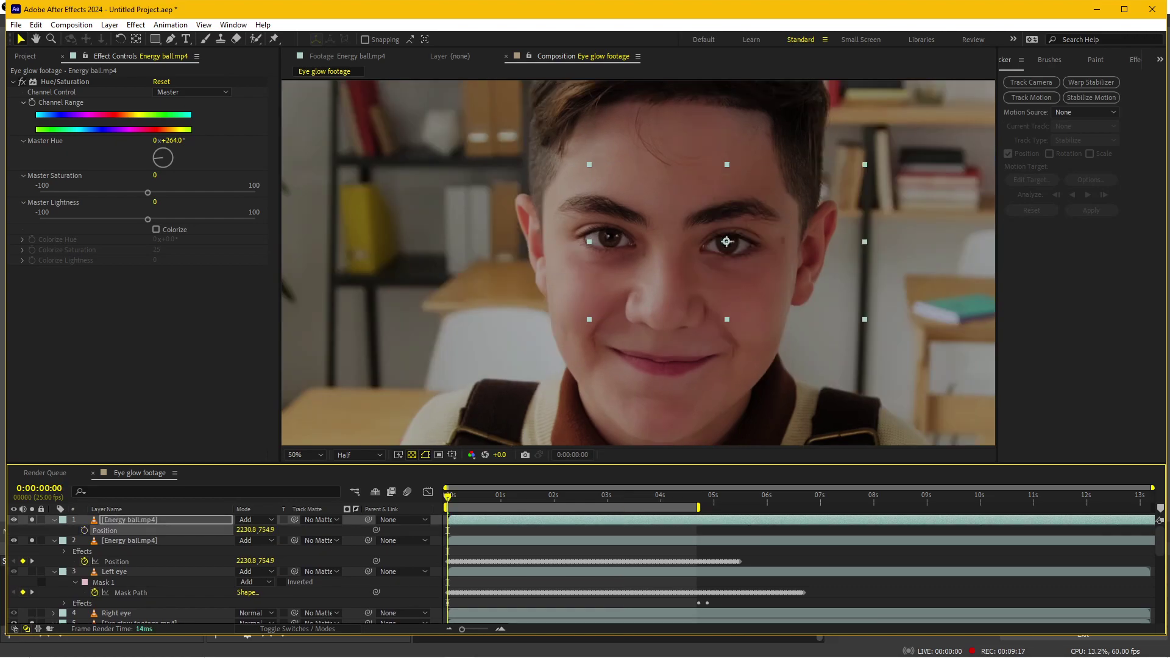
left_click(726, 241)
left_click_drag(726, 241, 610, 237)
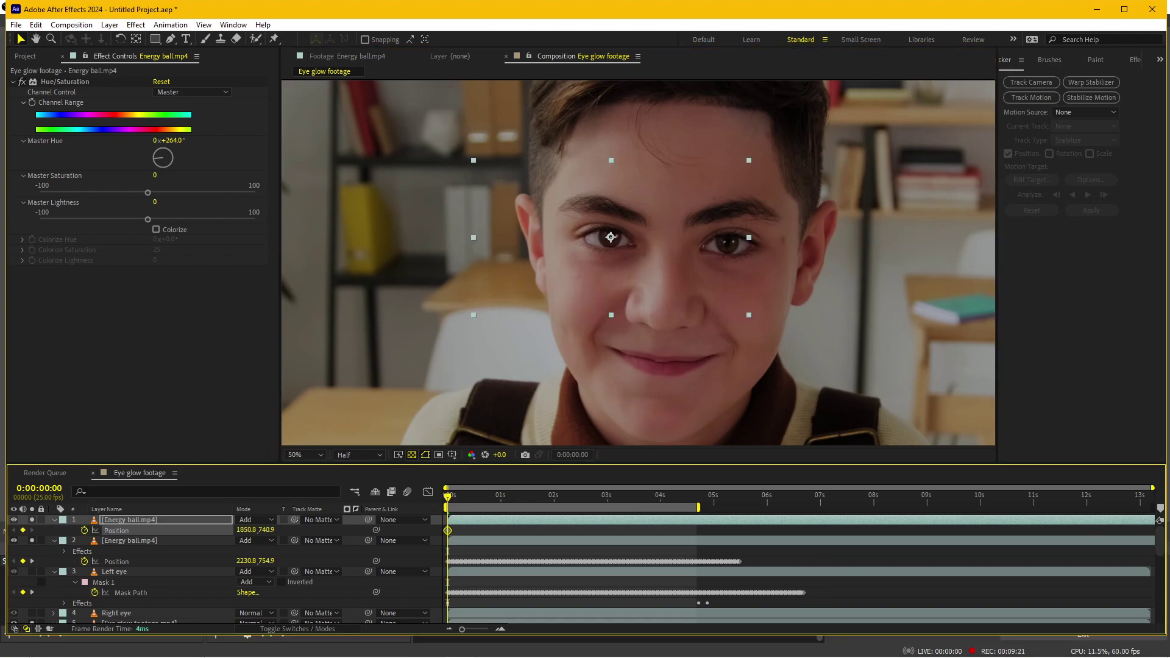
Paste the Right Pupil tracking keyframes onto the top Energy ball layer.
scroll(219, 567, "down", 5)
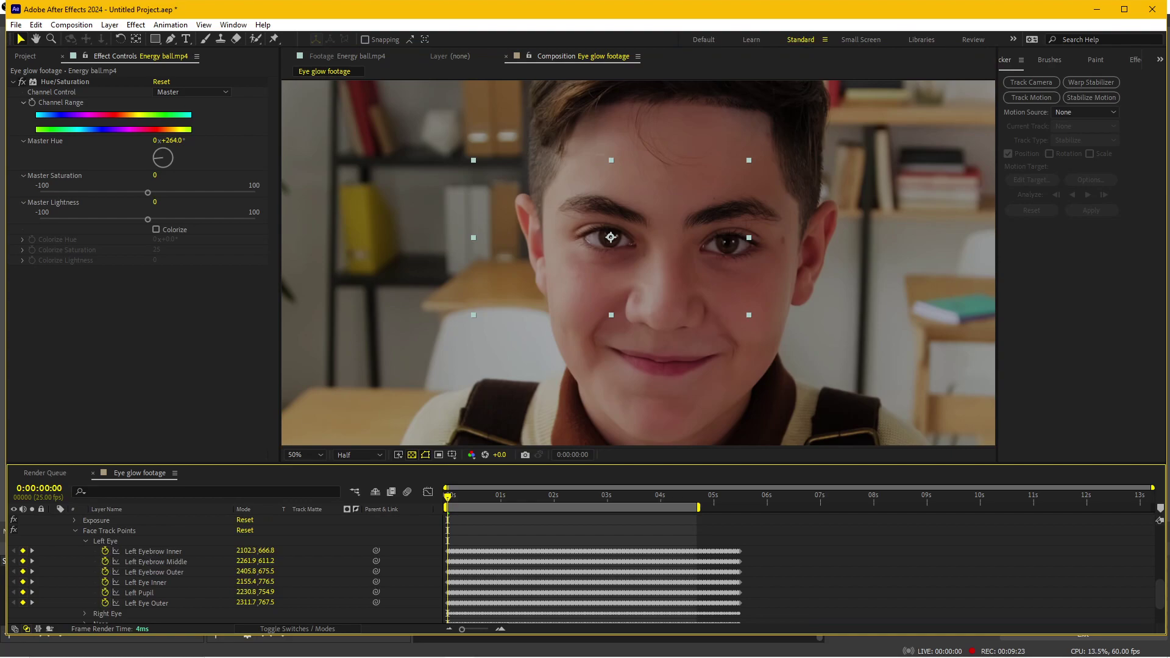
scroll(225, 566, "down", 1)
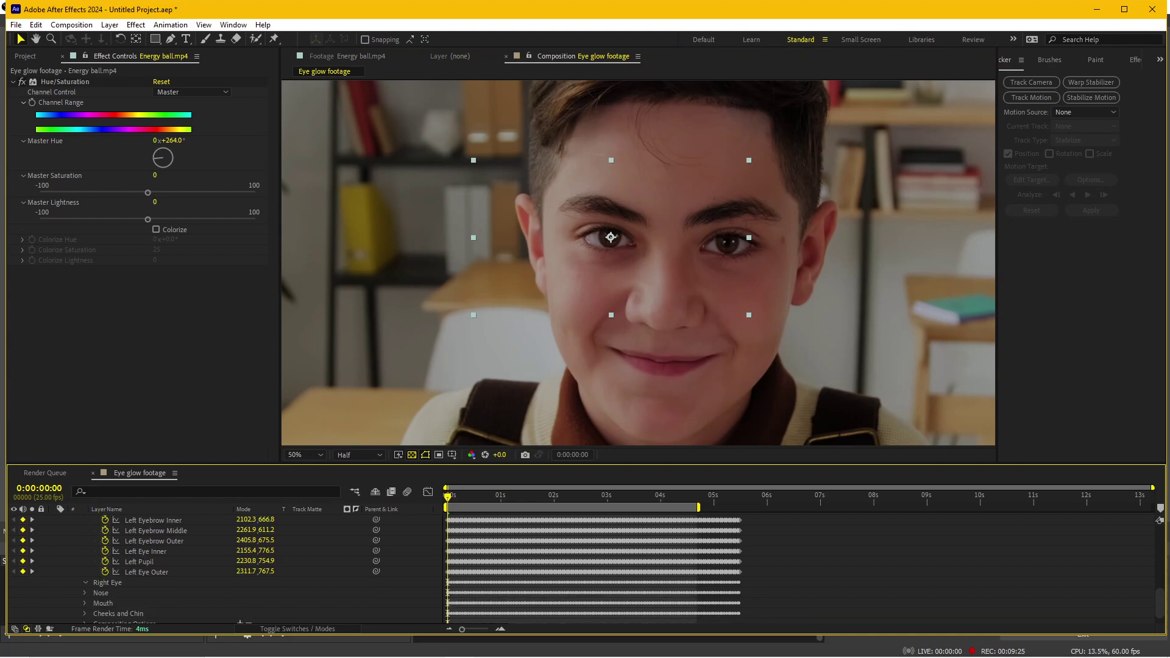
scroll(447, 556, "down", 2)
left_click(141, 607)
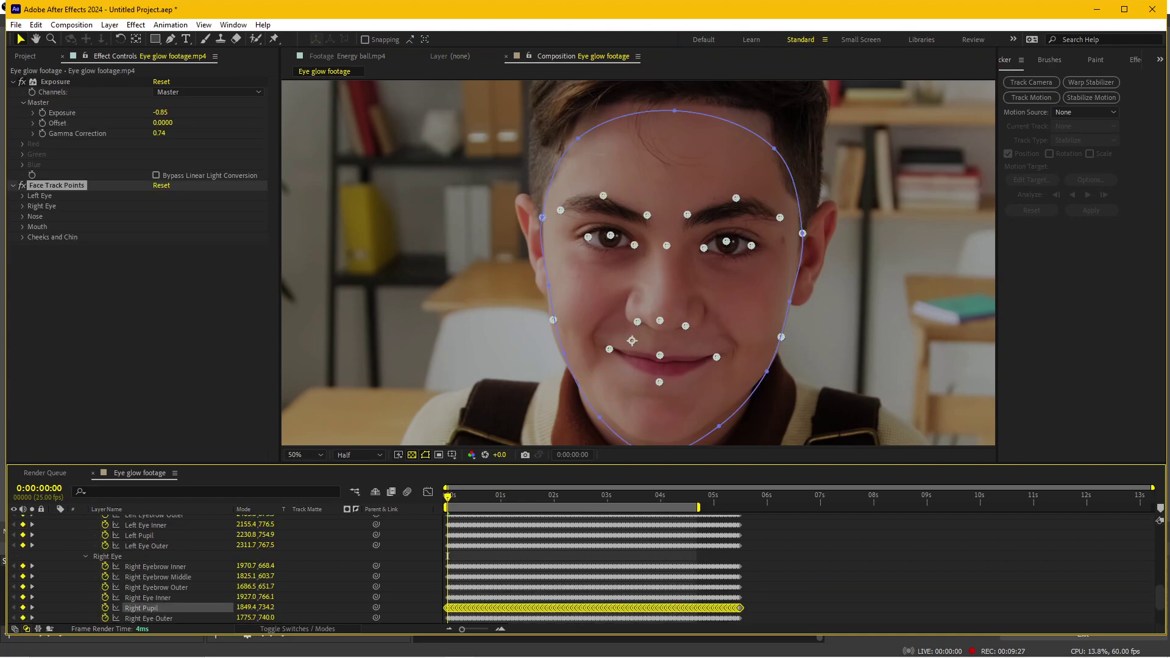
scroll(447, 555, "up", 10)
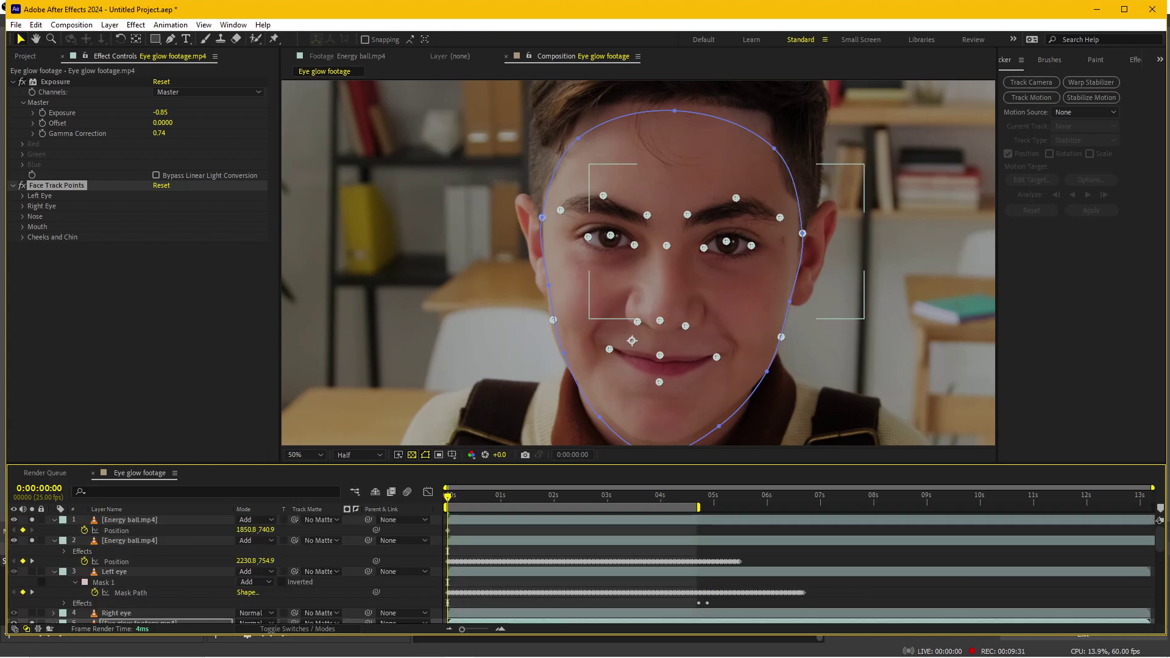
left_click(128, 520)
key("ctrl+v")
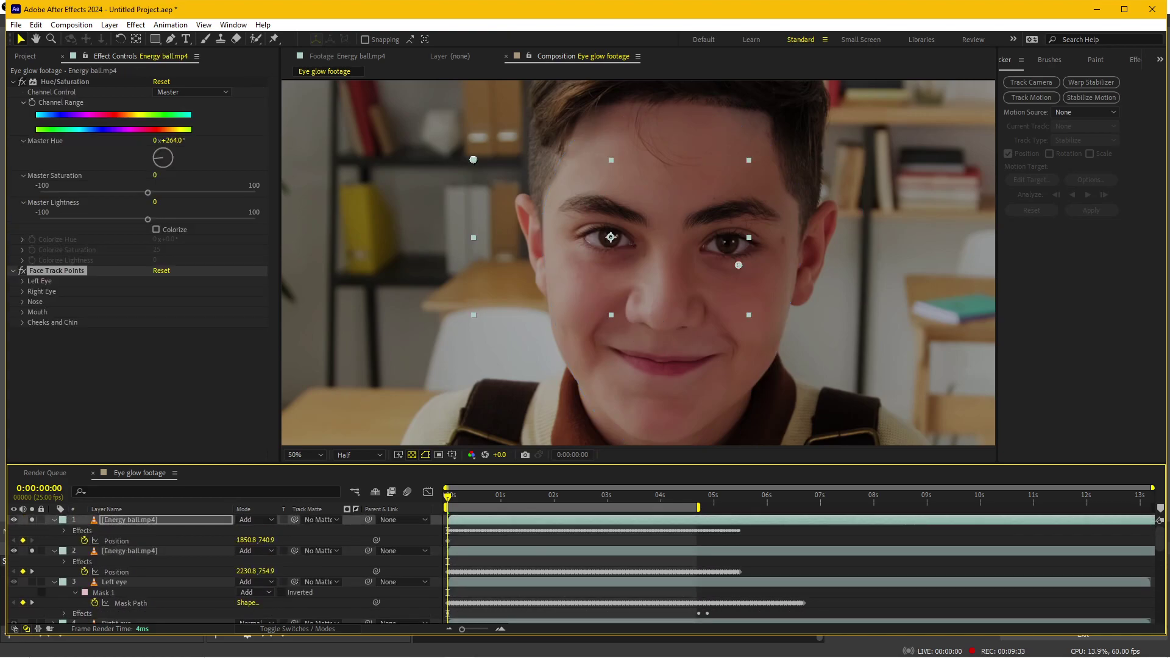
Preview both glowing eyes, then nudge the top ball onto the eye at Position 1824.8, 746.9.
key("space")
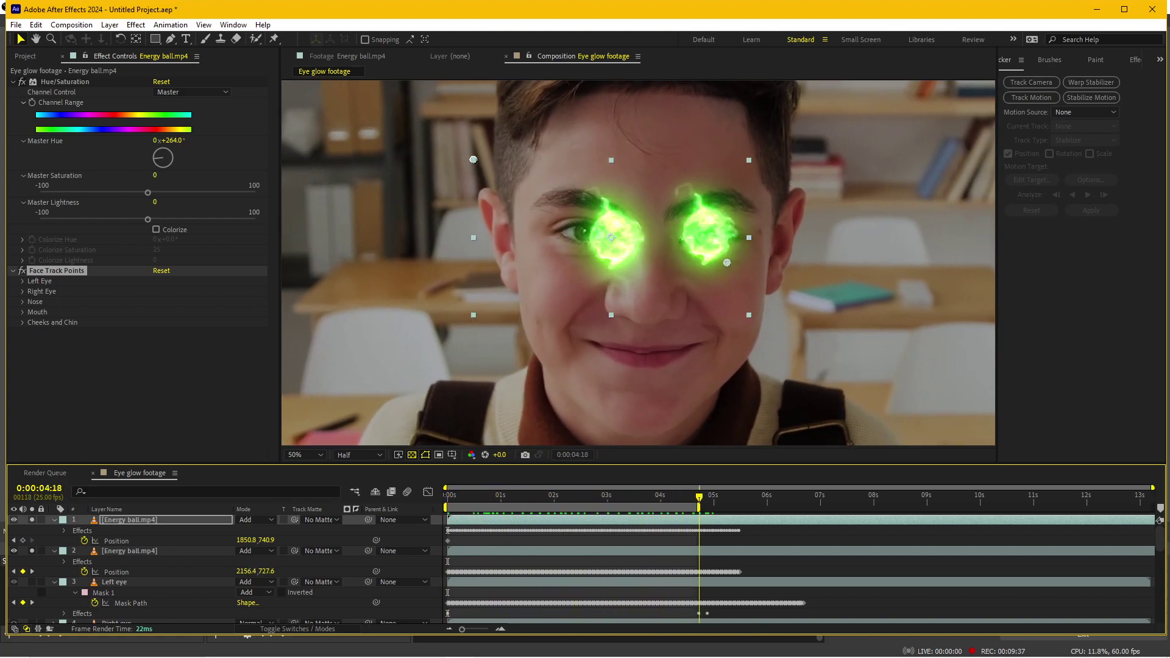
key("space")
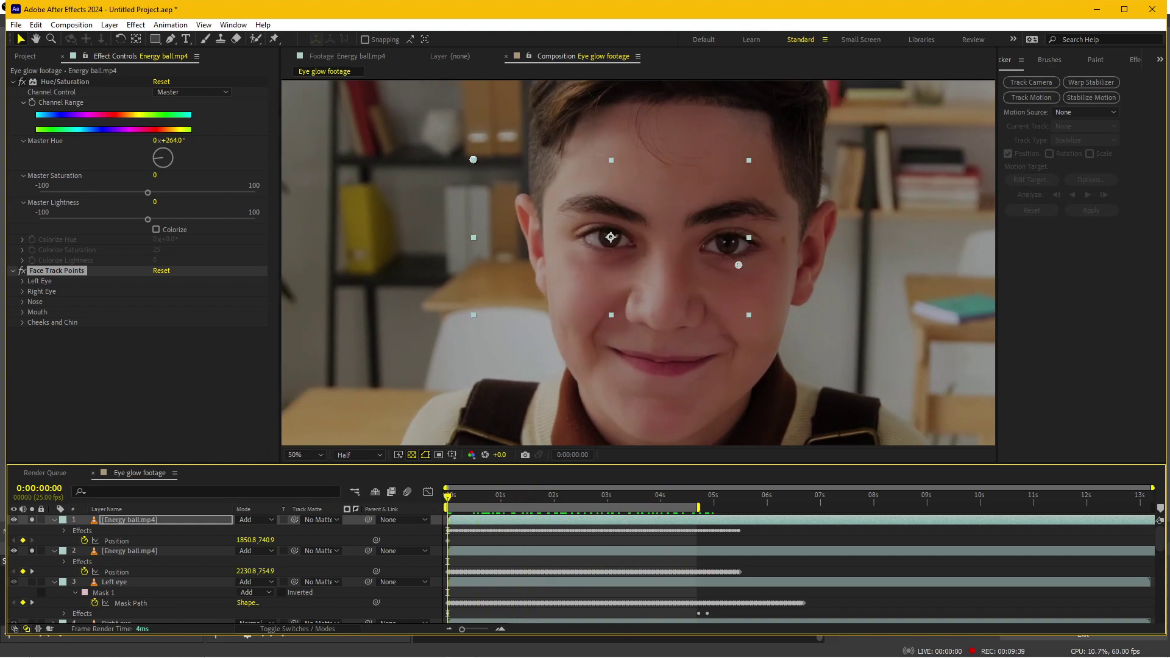
key("Escape")
left_click_drag(610, 237, 603, 239)
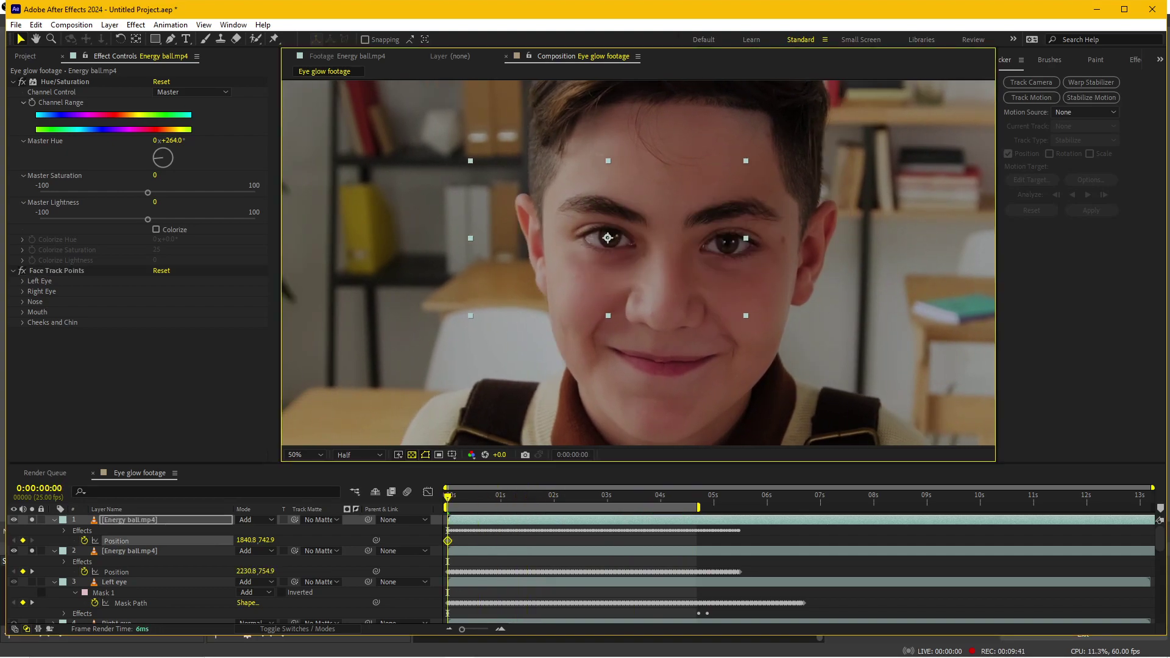
Play back the composition from near the start to confirm both green glows track the eyes.
key("space")
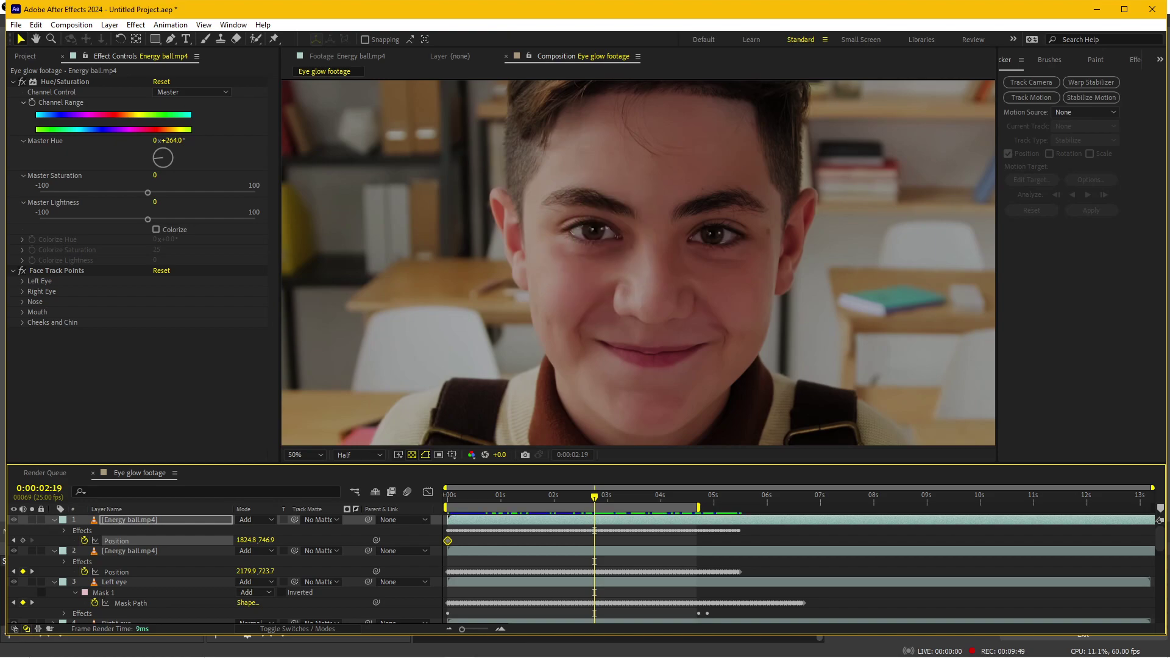
scroll(219, 566, "down", 5)
scroll(220, 566, "down", 2)
scroll(219, 566, "up", 5)
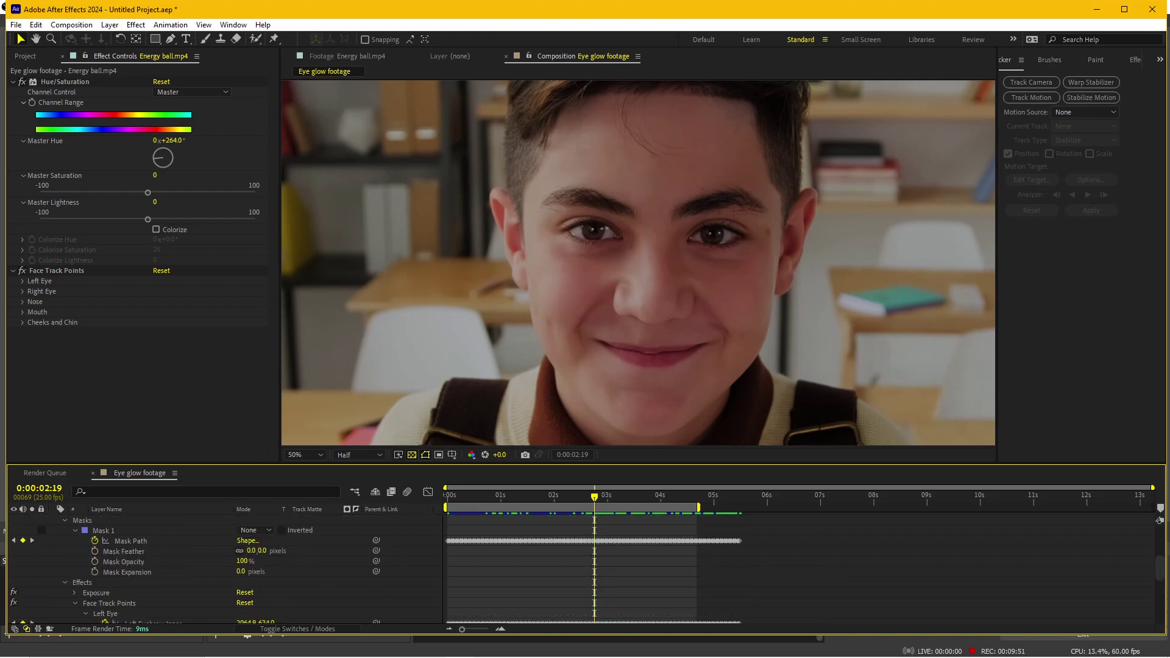
scroll(219, 566, "up", 3)
scroll(220, 566, "up", 3)
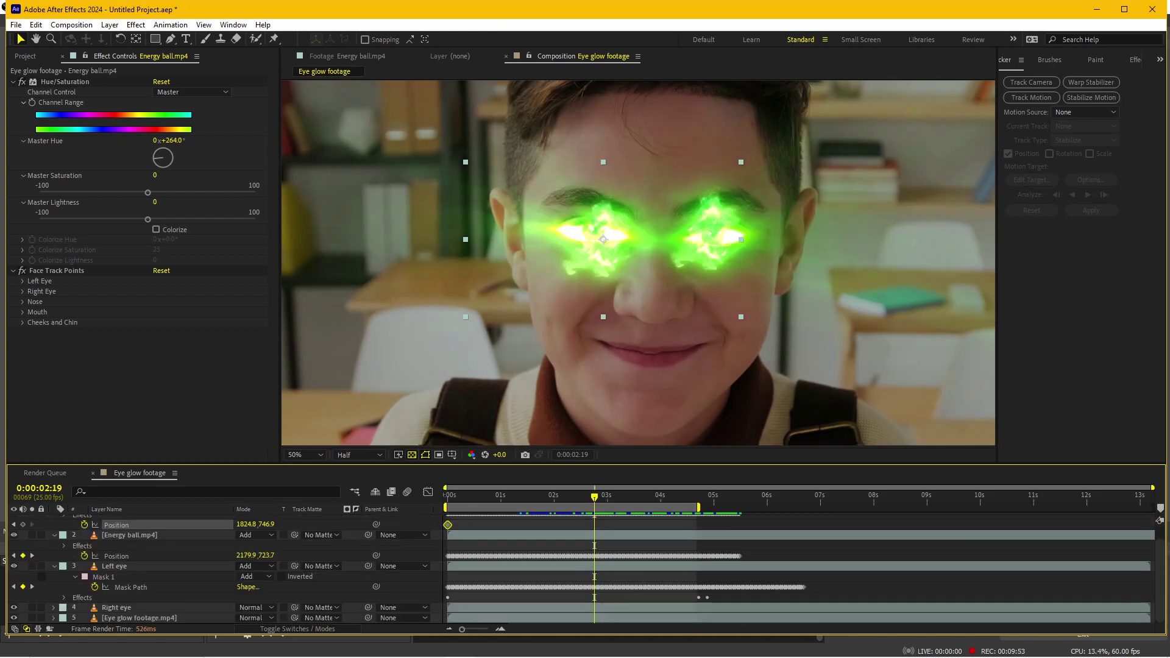
key("comma")
key("space")
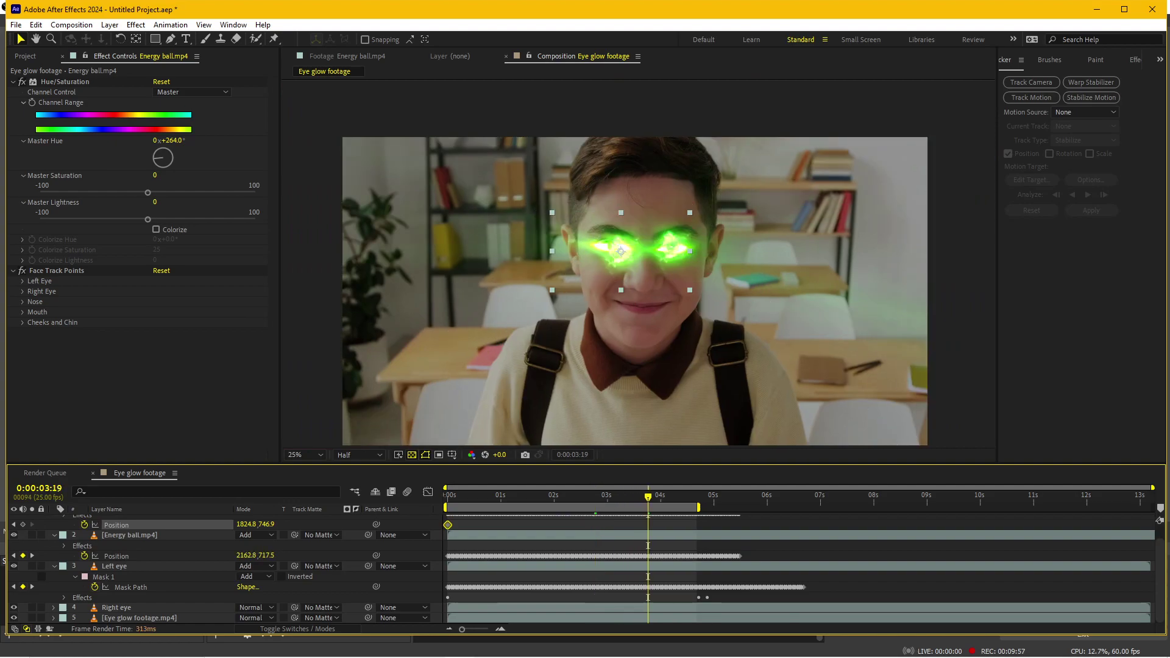
left_click(537, 498)
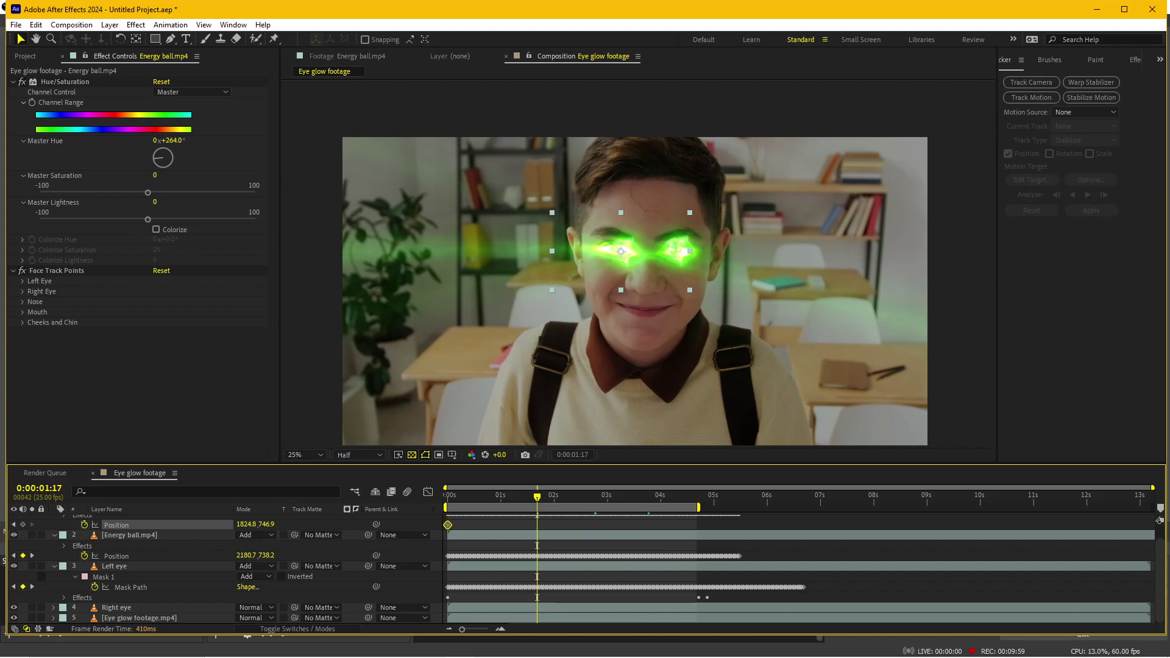
left_click(483, 496)
key("space")
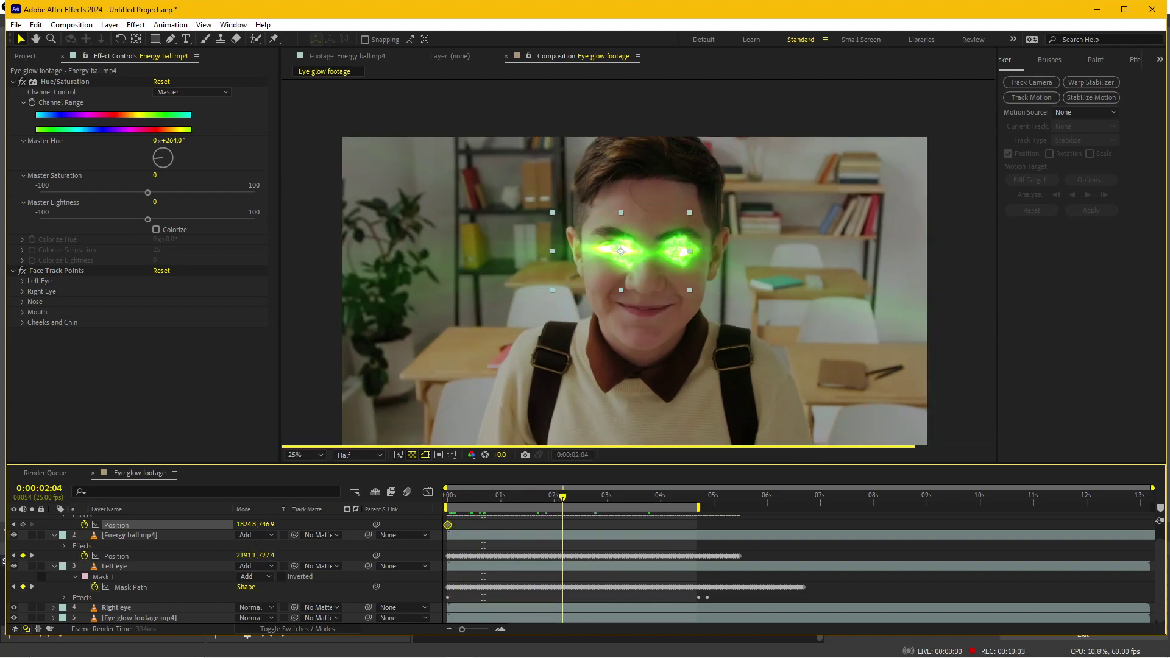
key("space")
Select the first energy ball layer and zoom the viewer out to 25% and back to 50%.
scroll(615, 213, "up", 2)
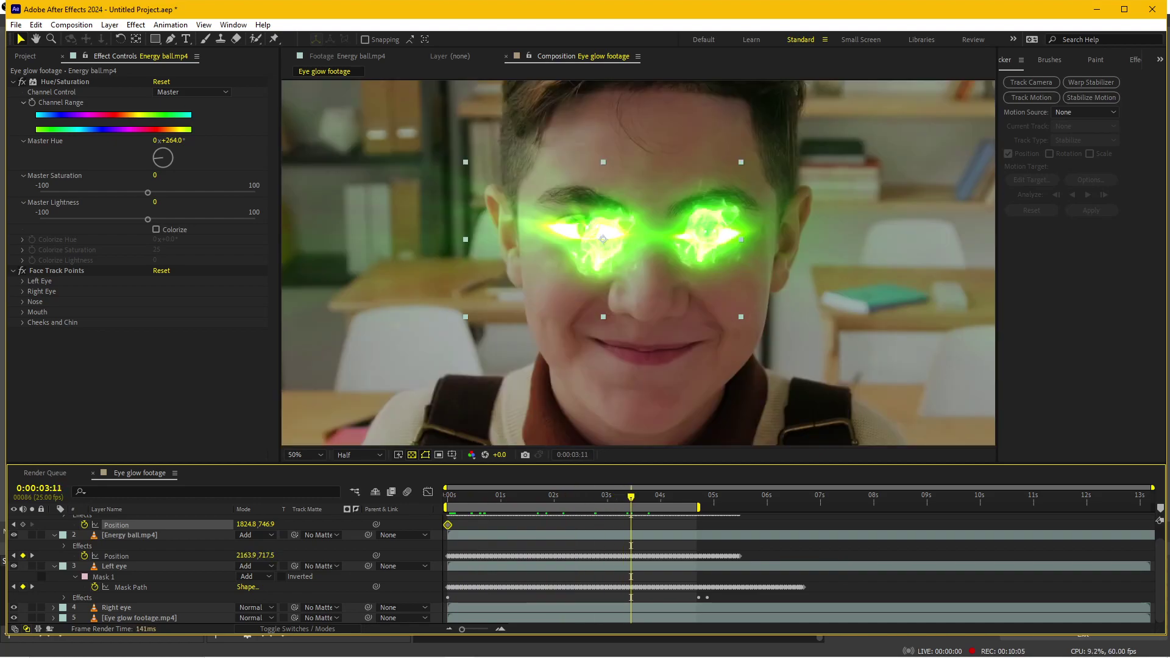
scroll(610, 567, "up", 1)
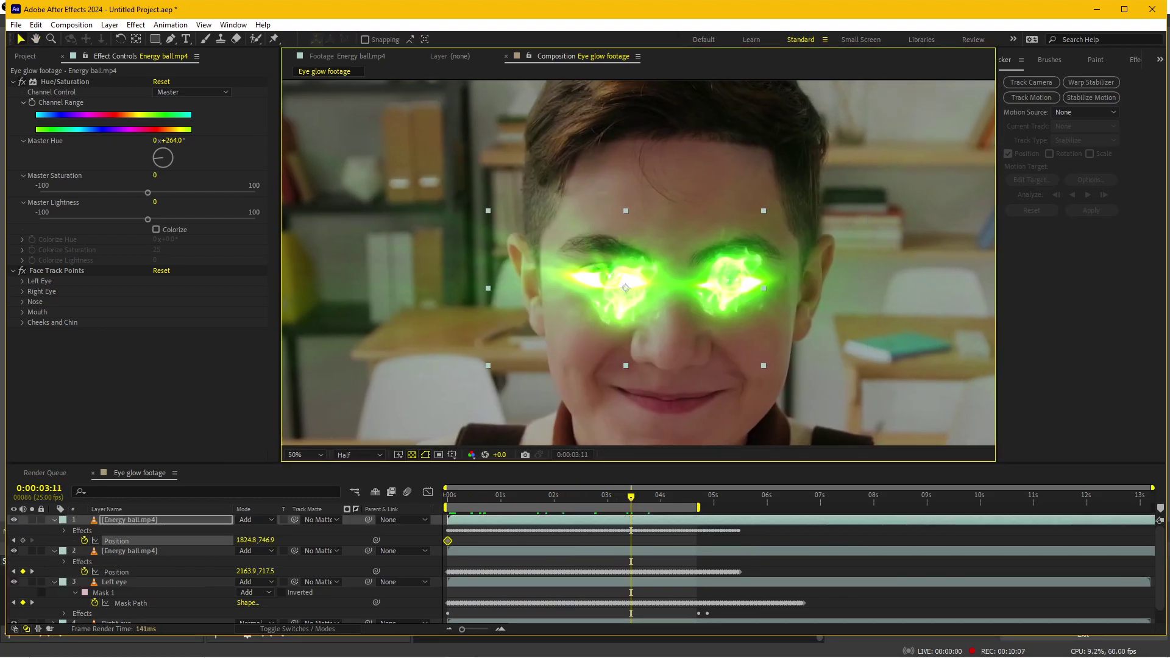
left_click(130, 519)
key("backslash")
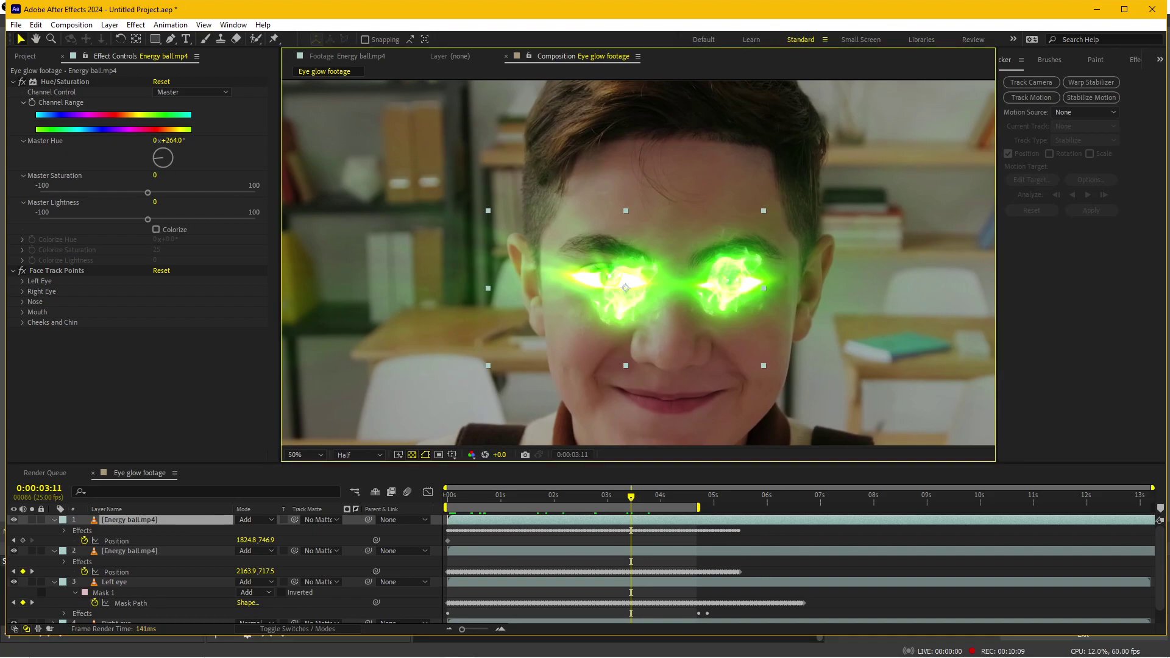
key("comma")
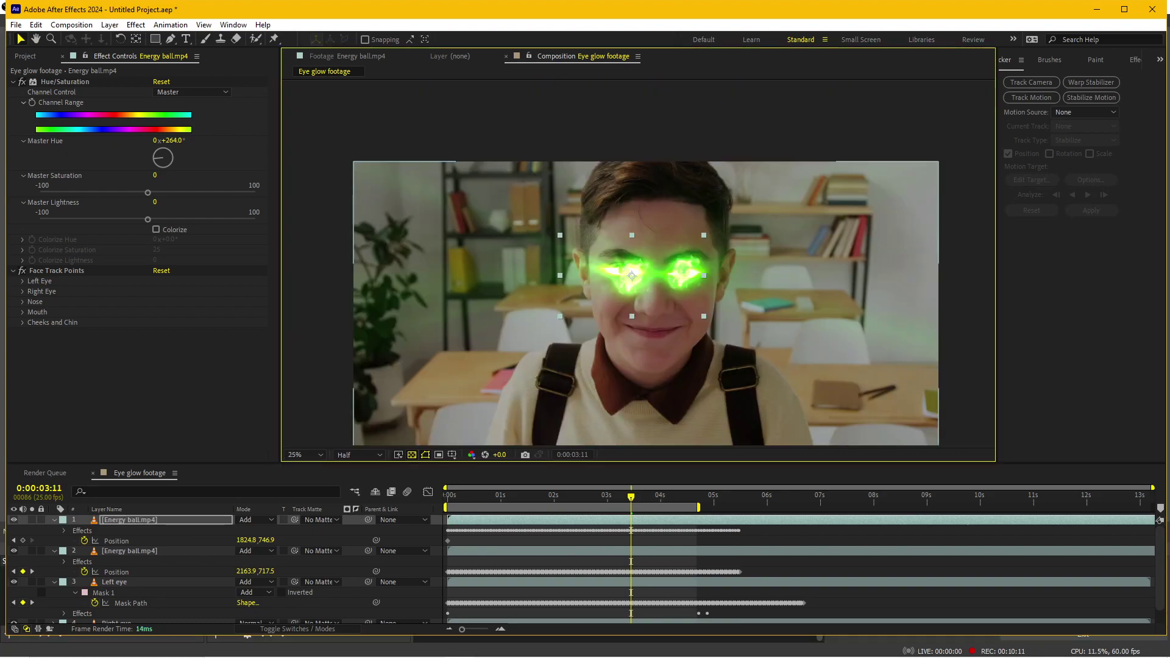
key("period")
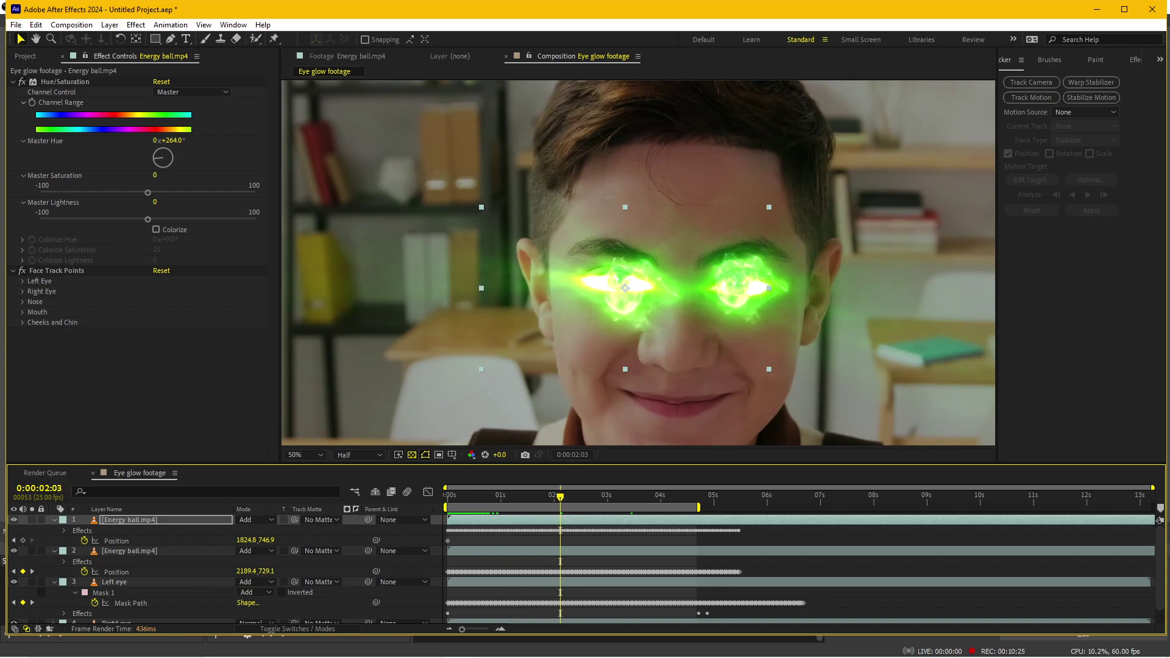
Pre-compose the second energy ball layer into Energy ball.mp4 Comp 1.
left_click(729, 282)
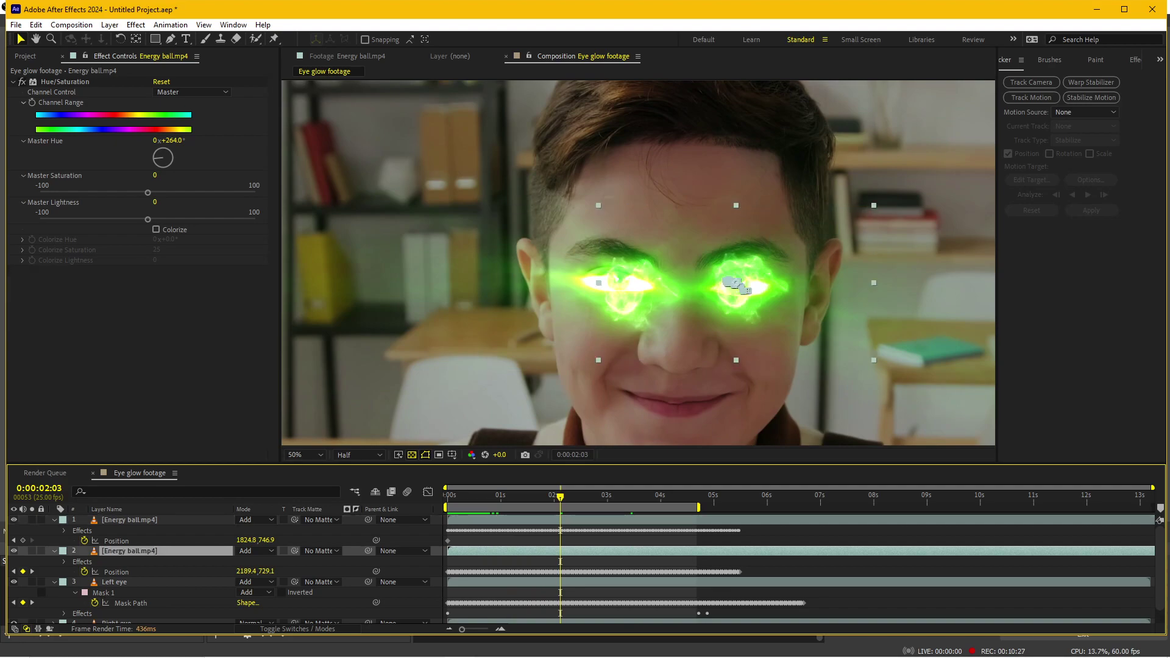
left_click(109, 25)
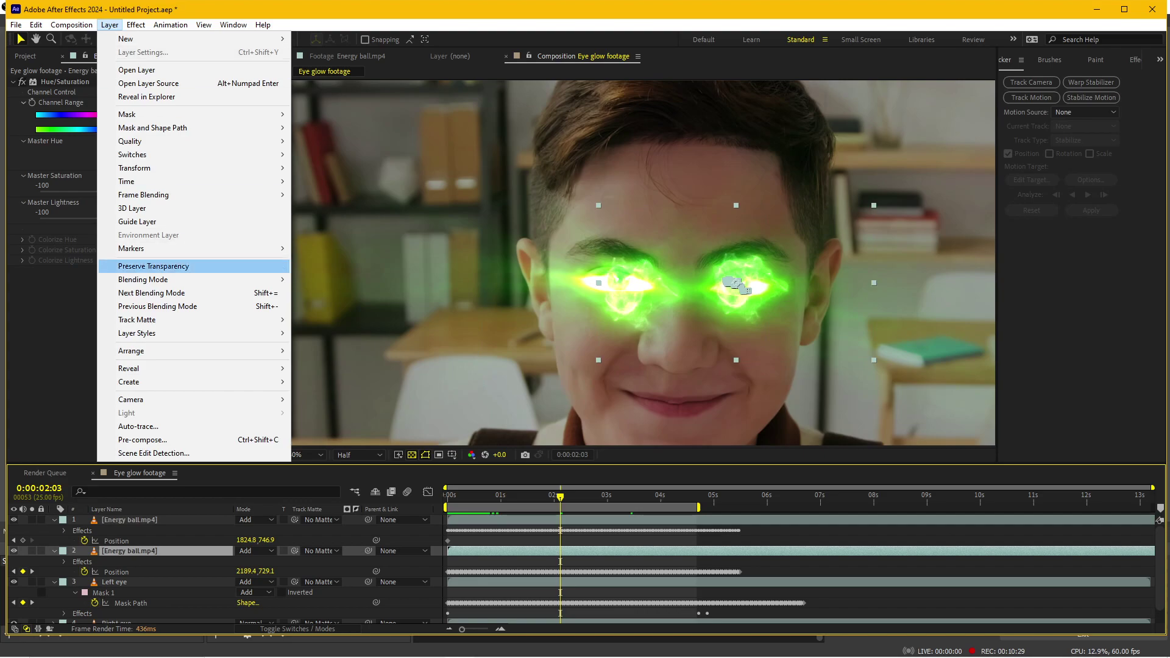
left_click(143, 439)
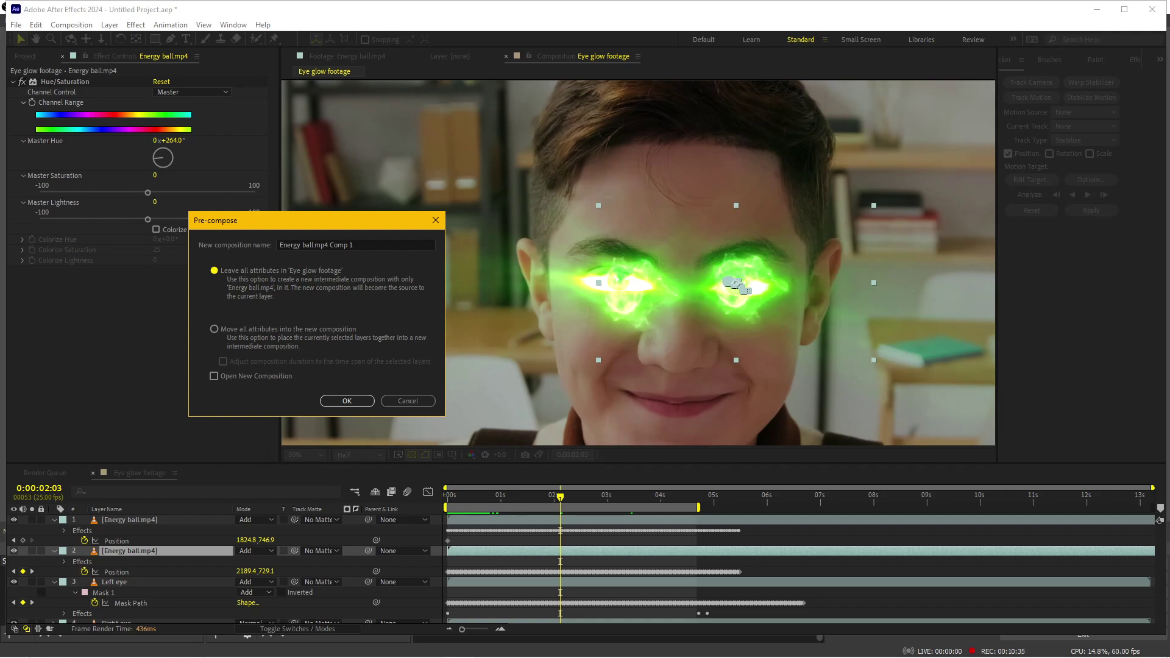
key("Return")
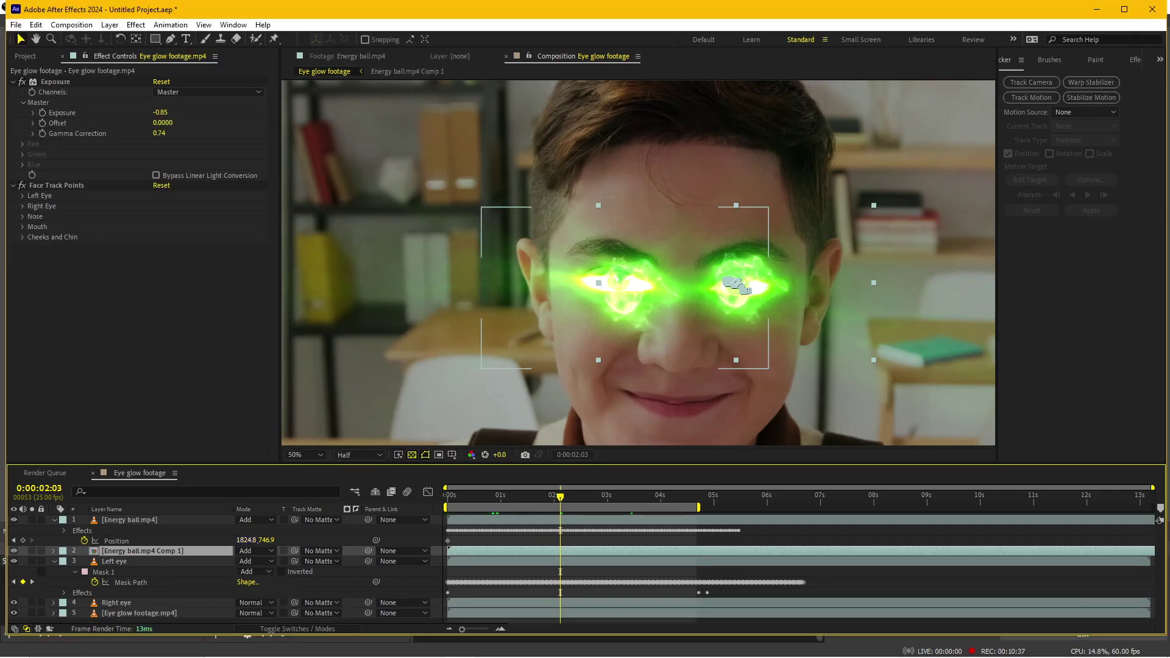
Open Energy ball.mp4 Comp 1 from the Project panel.
key("ctrl+0")
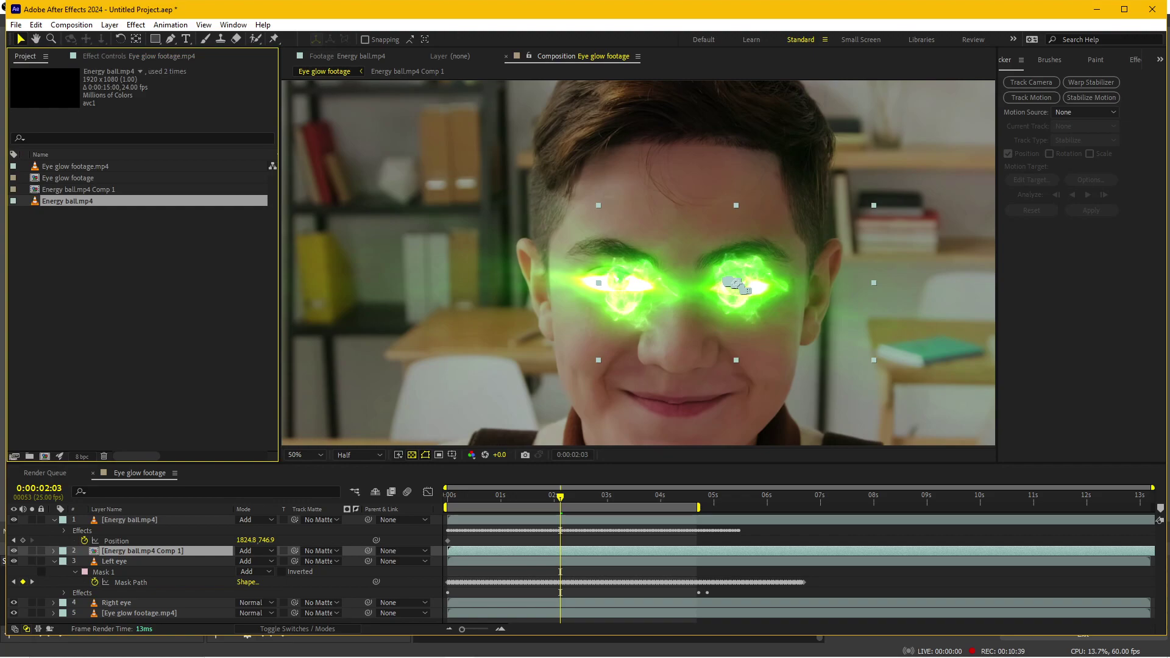
key("Up")
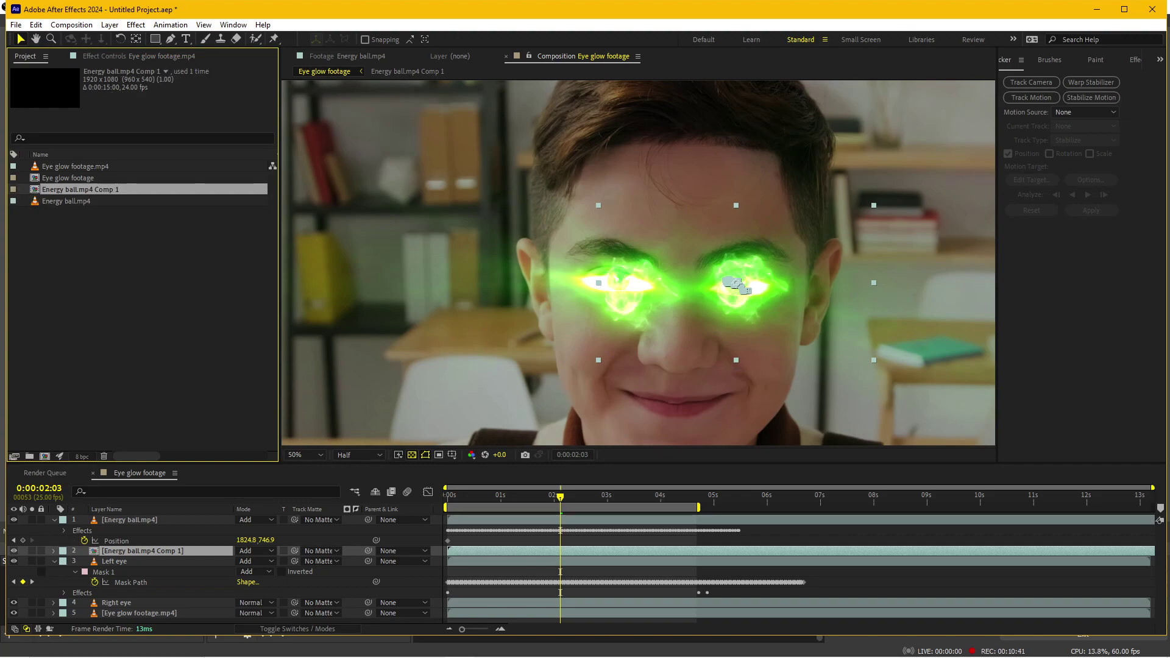
key("KP_Enter")
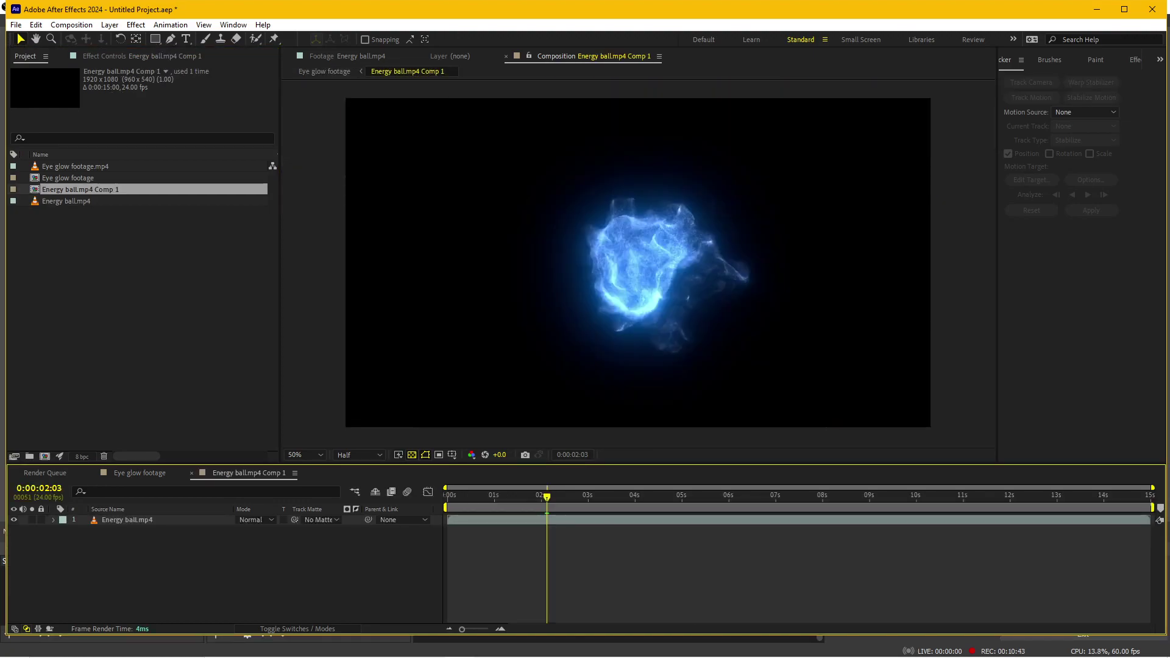
Create a new white solid layer named mask in the comp.
key("ctrl+a")
key("ctrl+y")
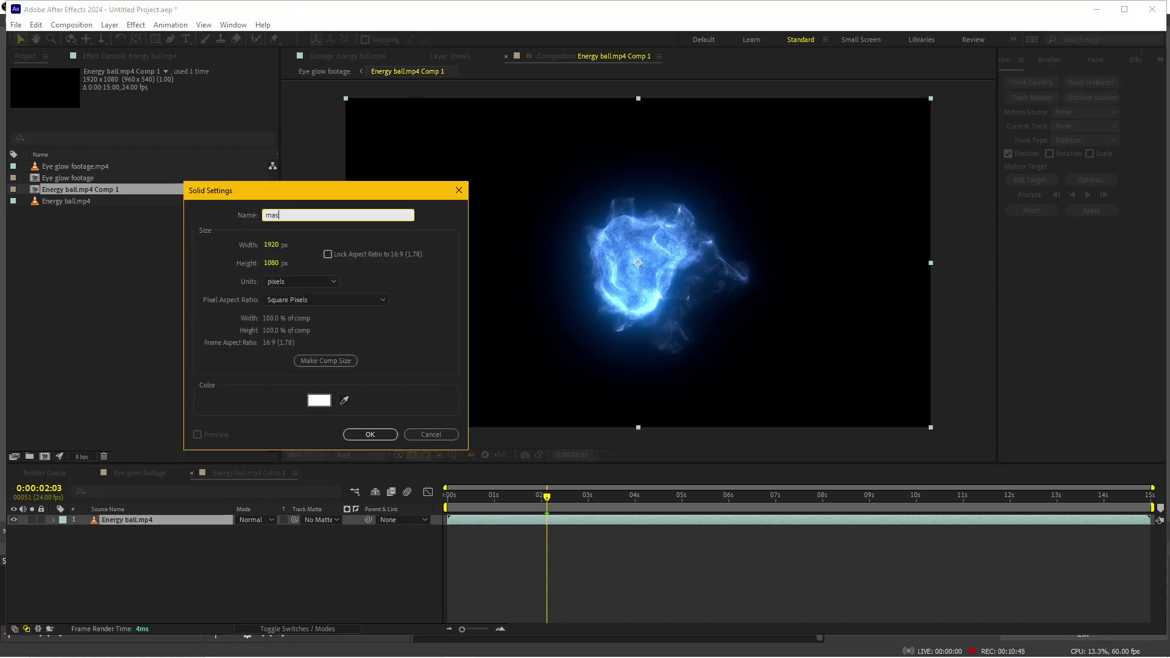
type("k")
key("Return")
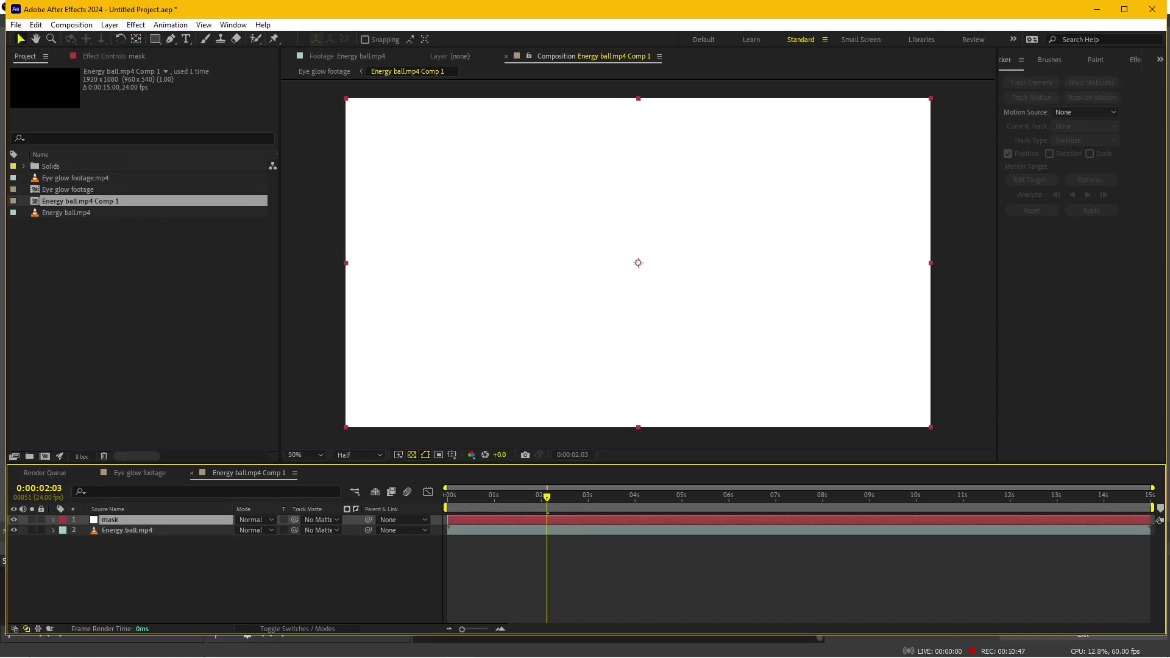
Search Effects & Presets for 'burn' and apply CC Burn Film to the mask solid.
key("ctrl+5")
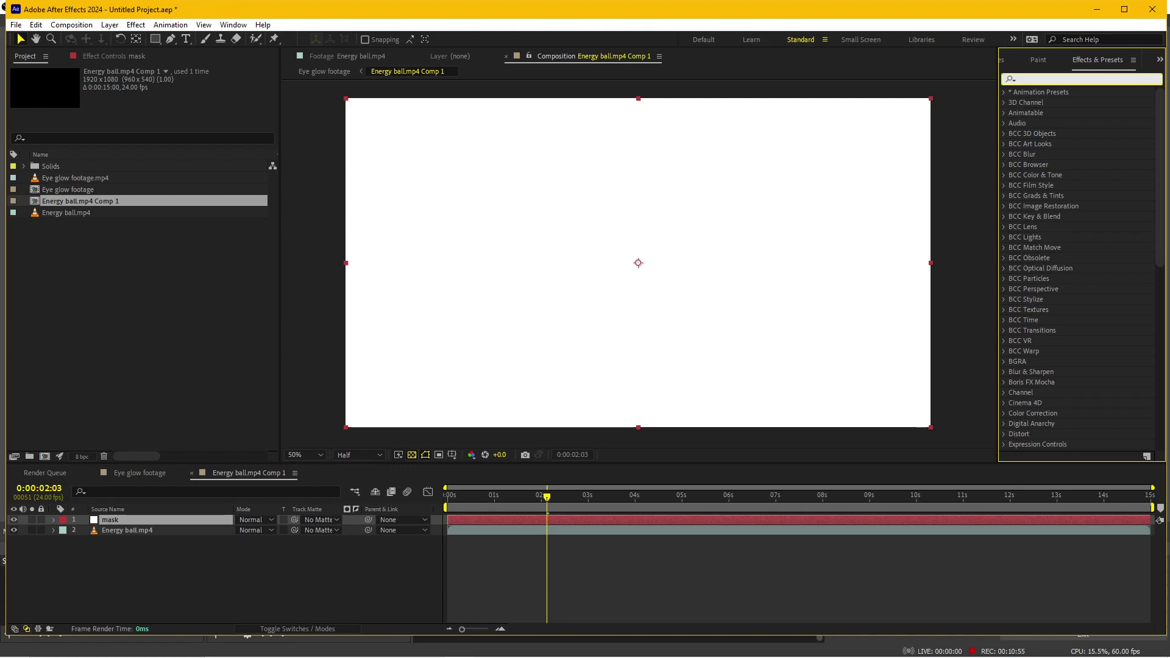
type("burn")
left_click_drag(1050, 123, 694, 243)
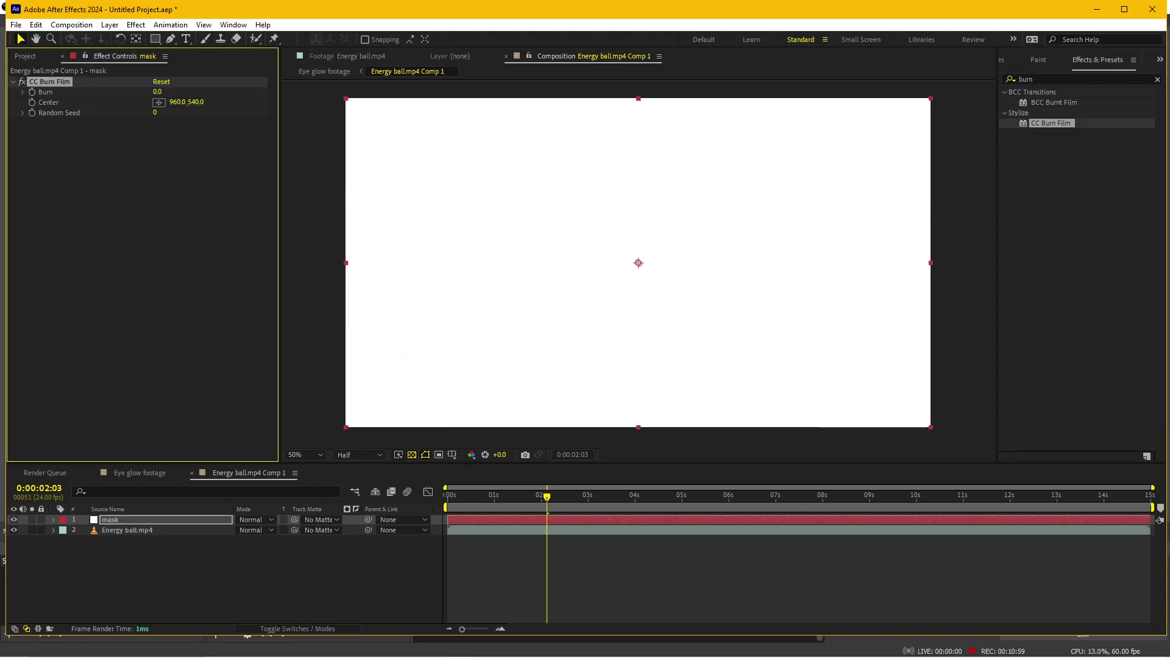
Keyframe CC Burn Film's Burn from 0 at the start to 100 near 0:00:01:07, then preview.
left_click(473, 495)
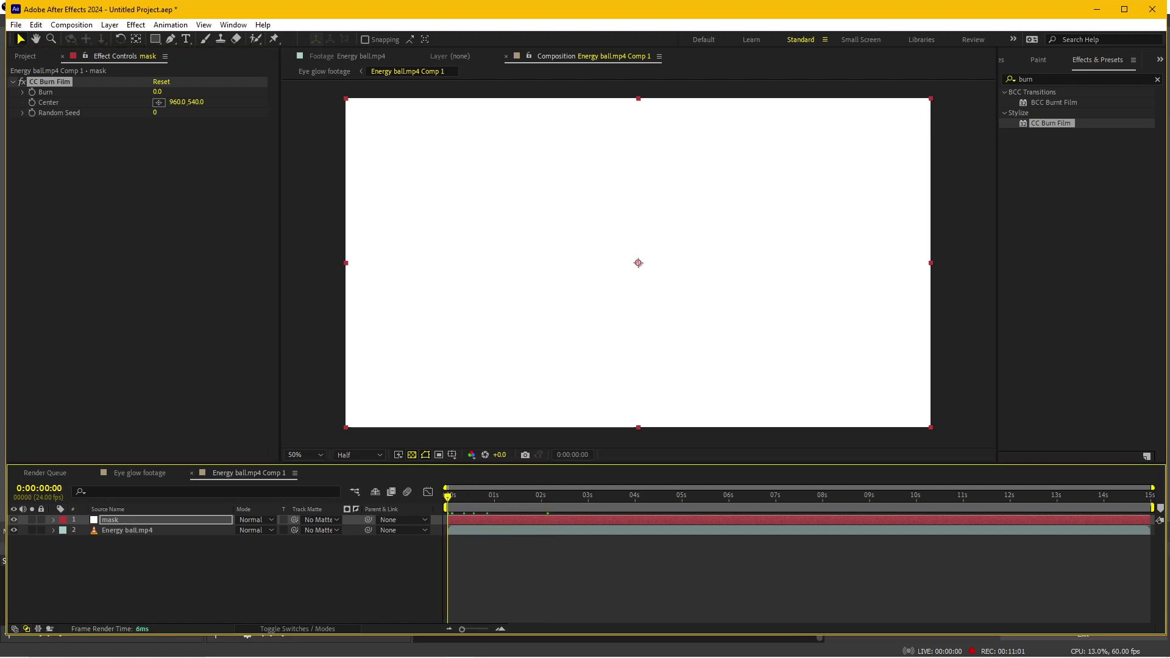
left_click(32, 91)
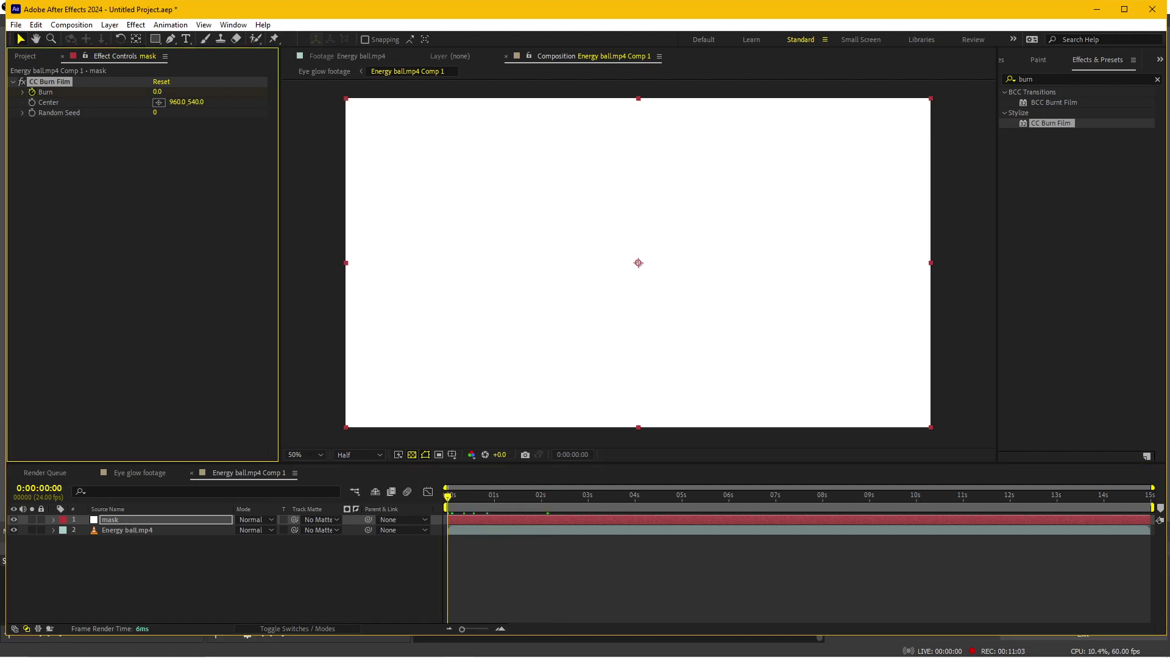
left_click(502, 495)
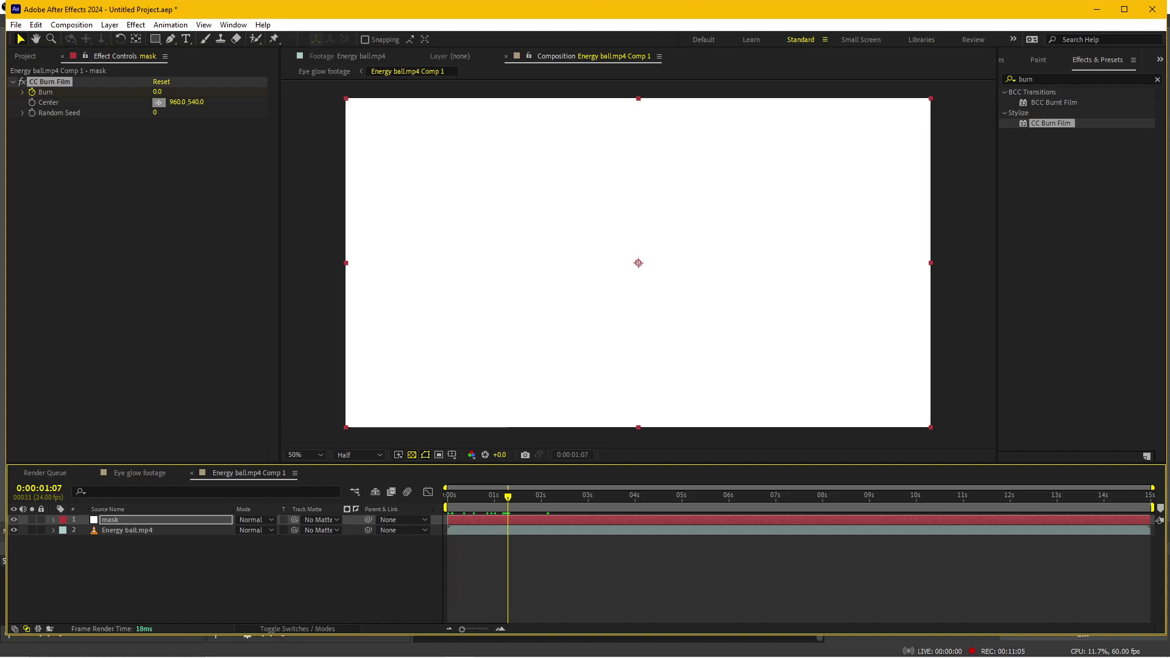
left_click_drag(157, 91, 218, 91)
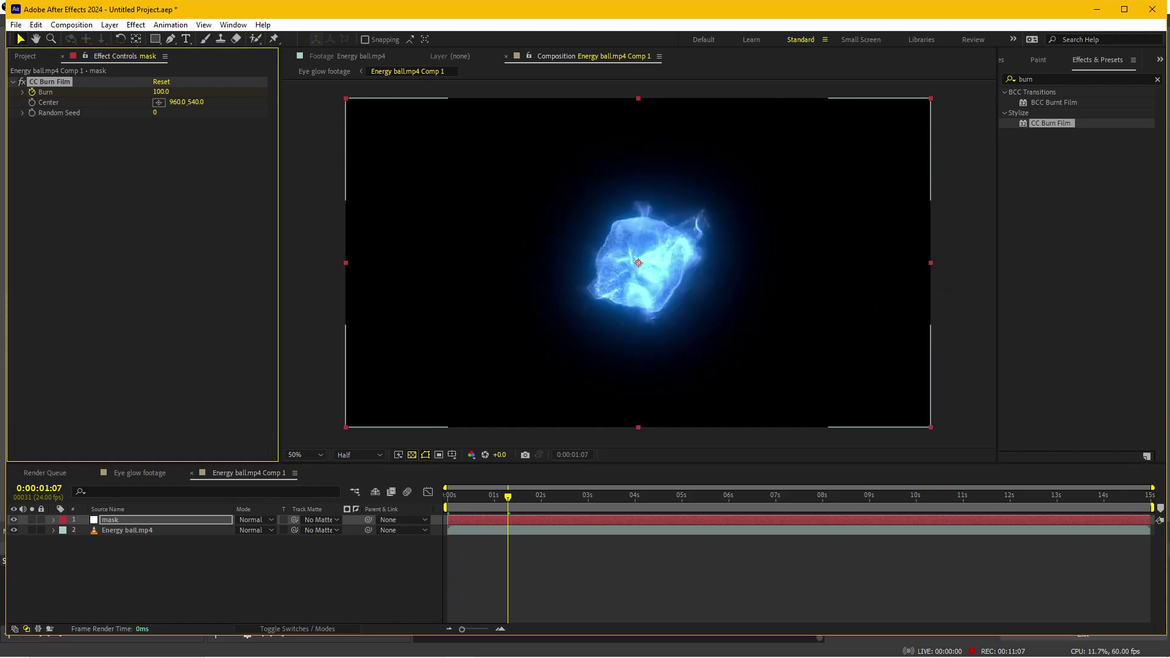
key("Home")
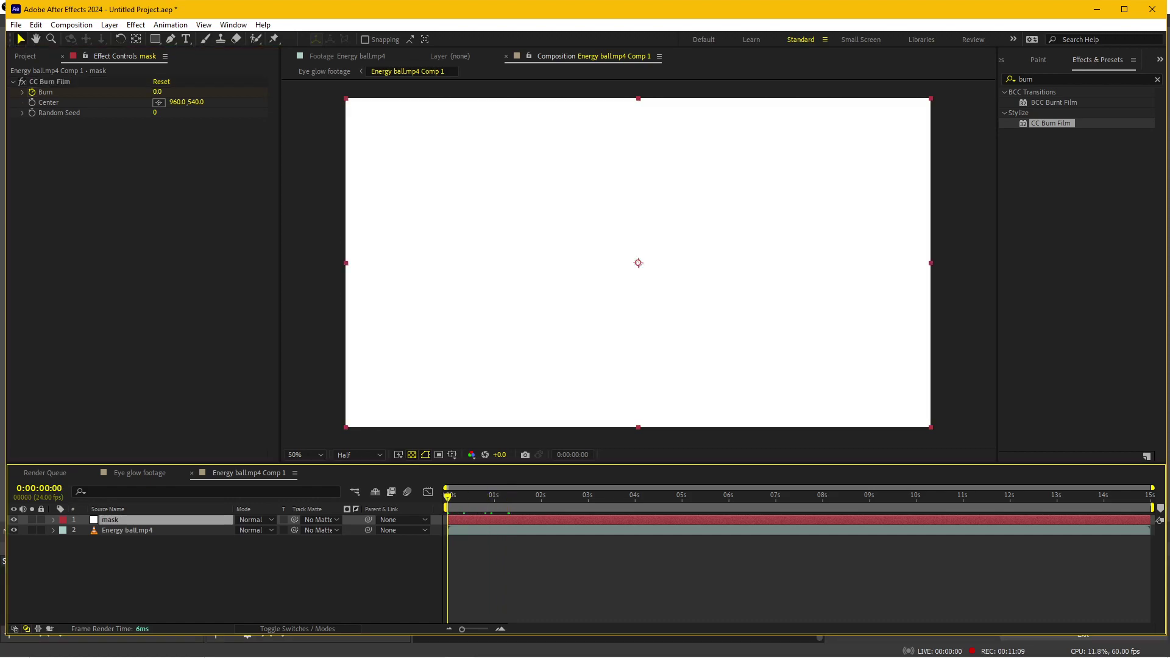
key("u")
key("space")
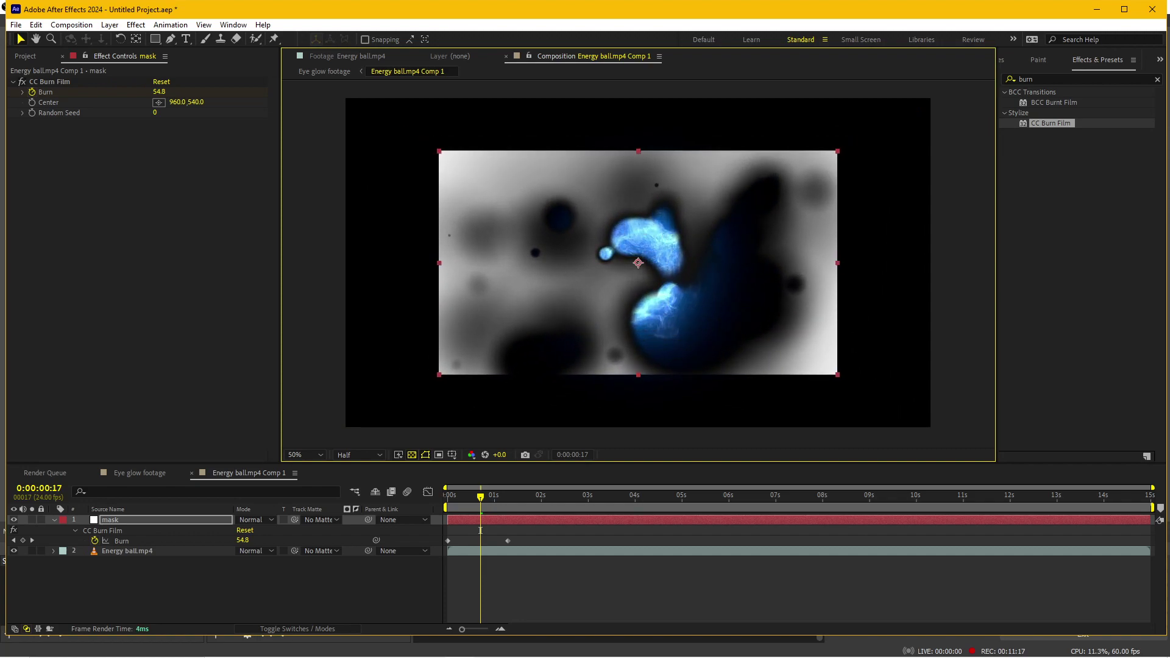
Set Energy ball.mp4's Track Matte to the 1. mask layer.
left_click(127, 550)
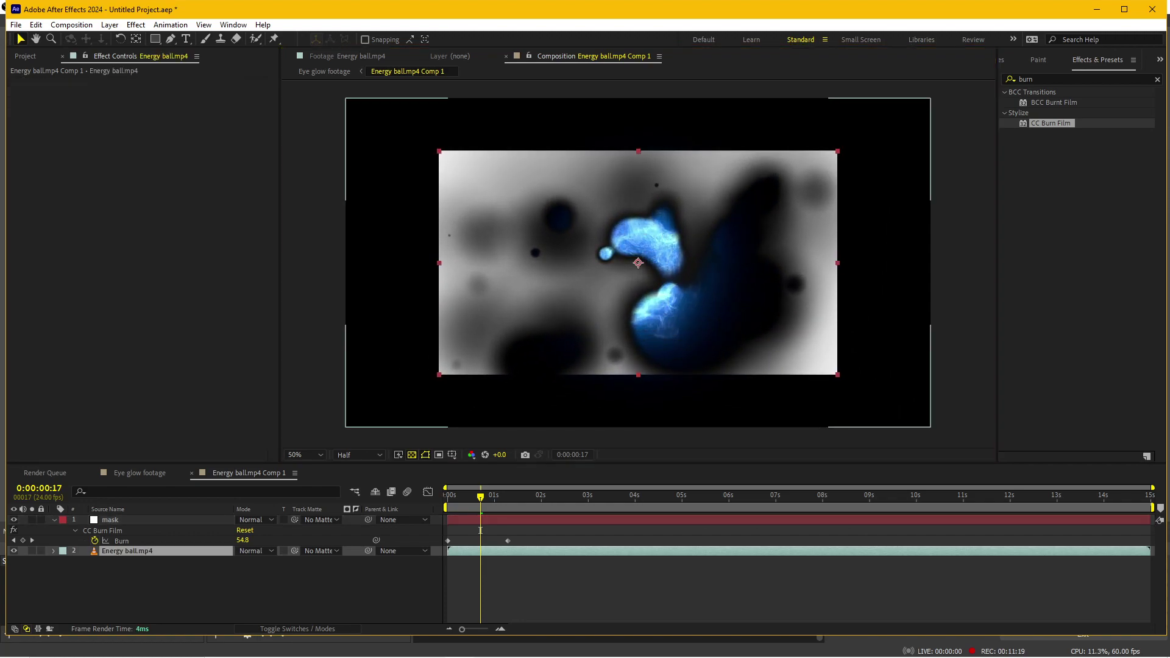
left_click(321, 551)
left_click(329, 580)
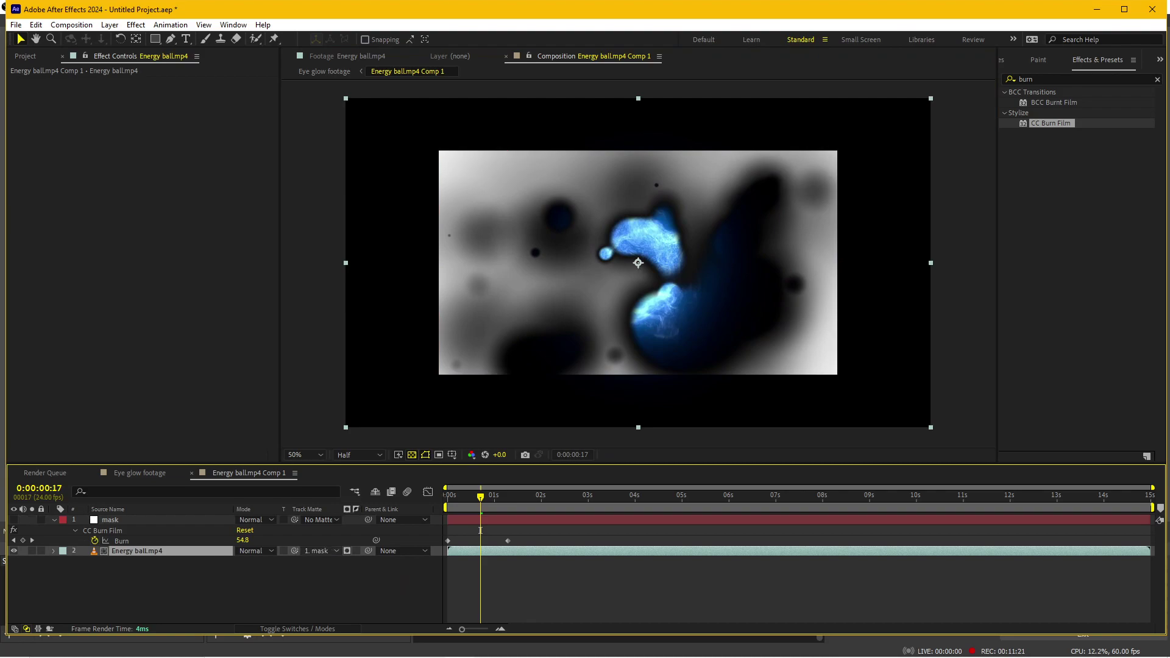
Preview the burn dissolve with the transparency grid toggled, then return to Eye glow footage.
left_click(412, 454)
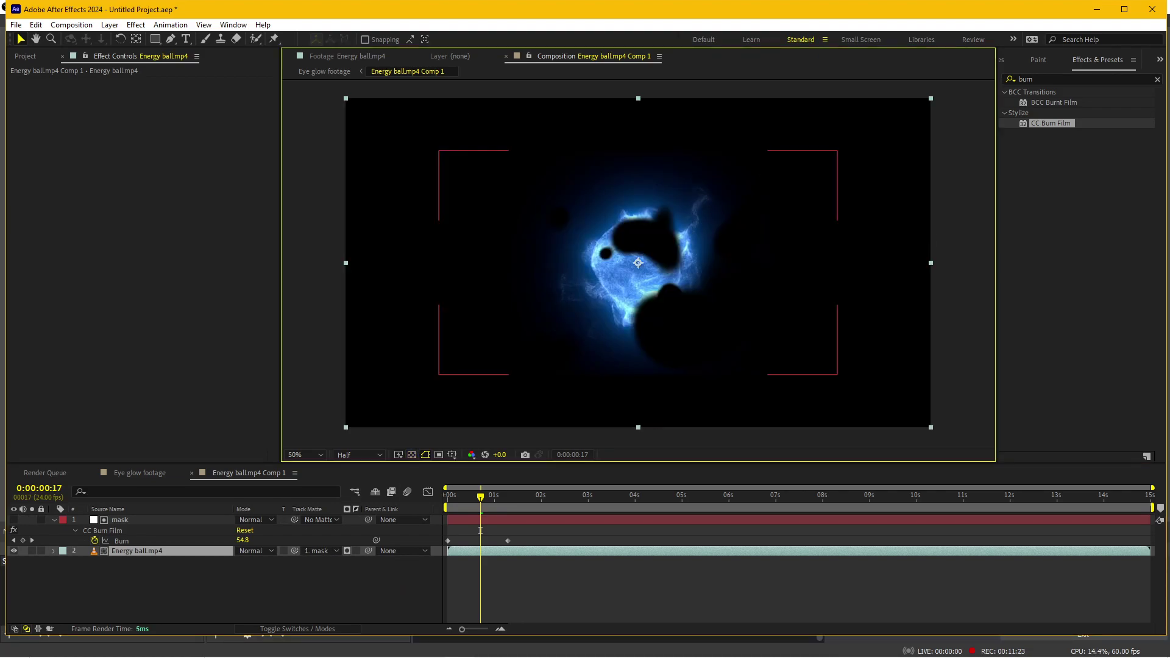
key("space")
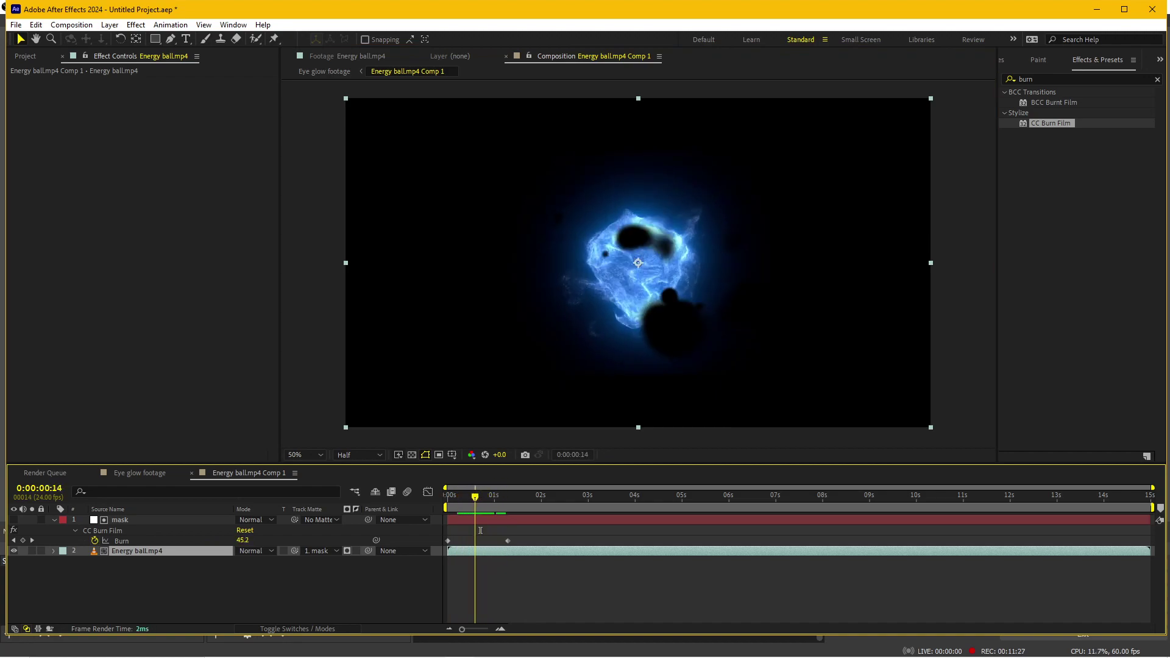
left_click(412, 454)
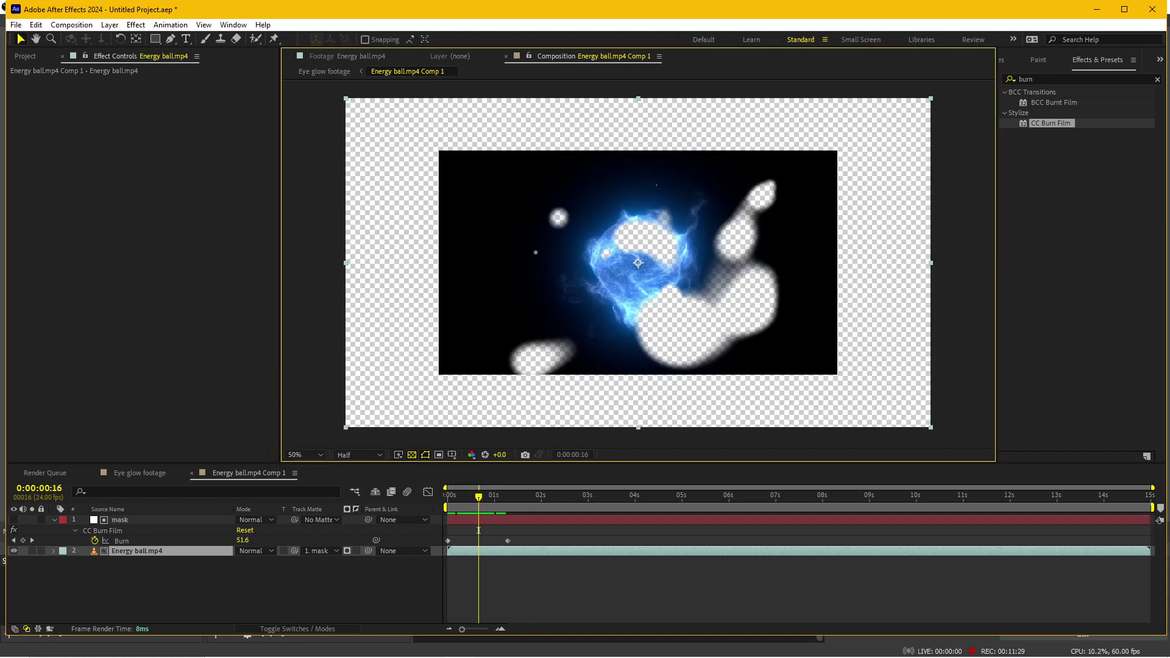
left_click_drag(478, 530, 487, 530)
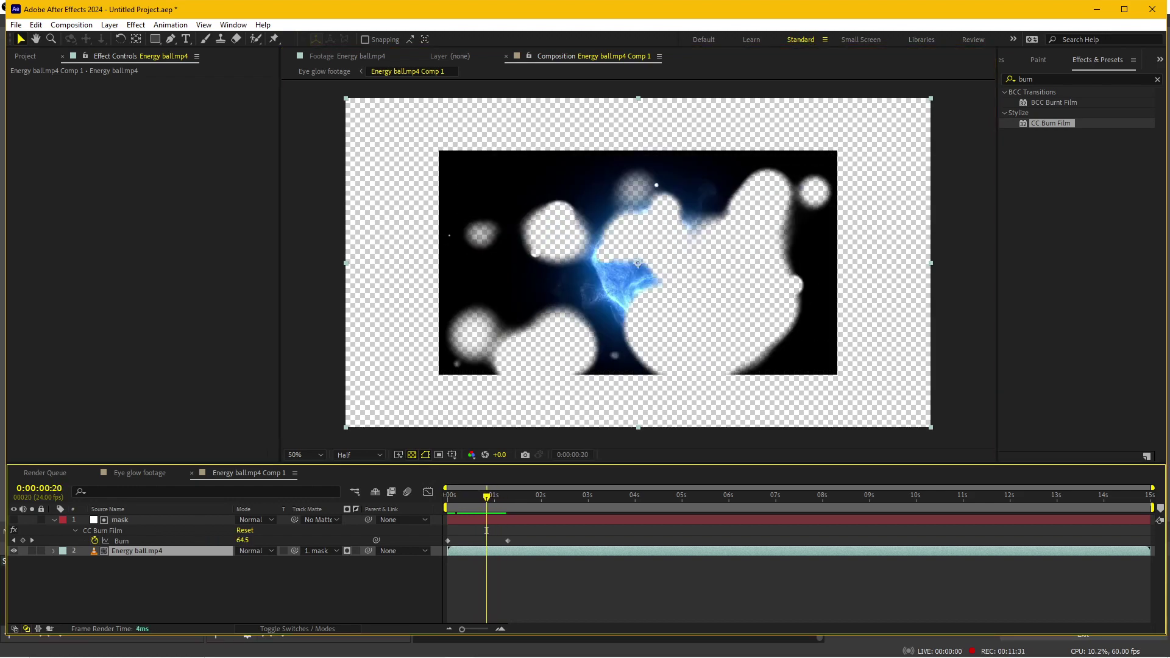
key("space")
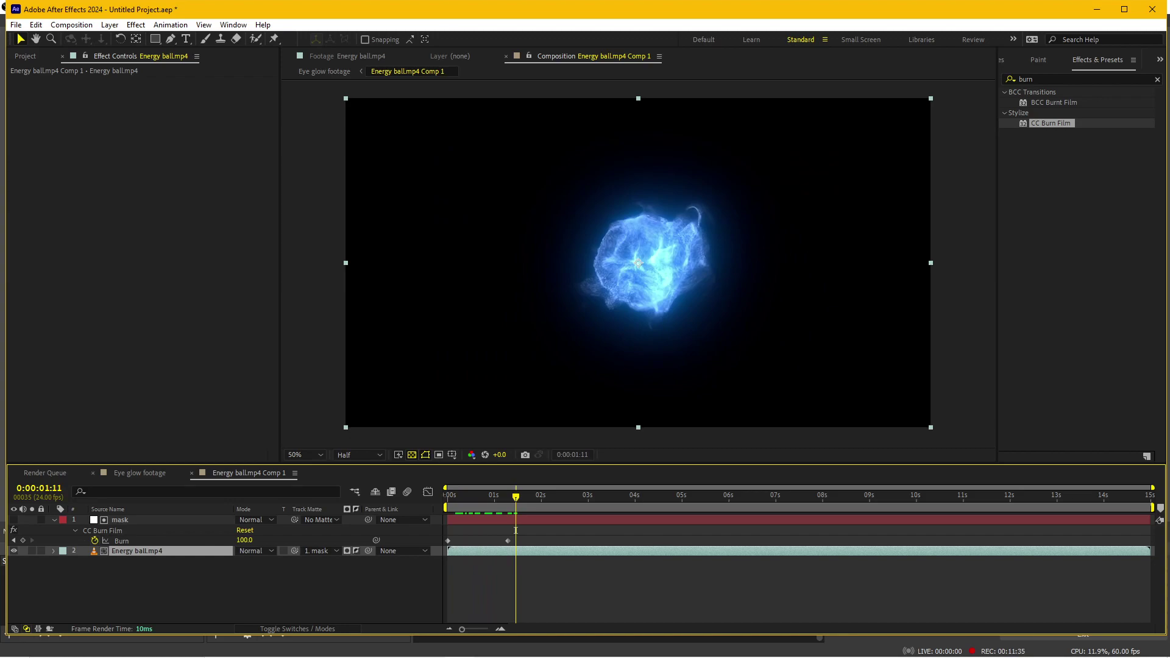
key("shift+comma")
key("Page_Up")
key("Page_Up")
key("Page_Up")
Step through frames 0:00:00:12 to 0:00:00:15 to inspect the eye glows, then focus the Project panel.
key("Page_Up")
key("Page_Up")
key("Page_Up")
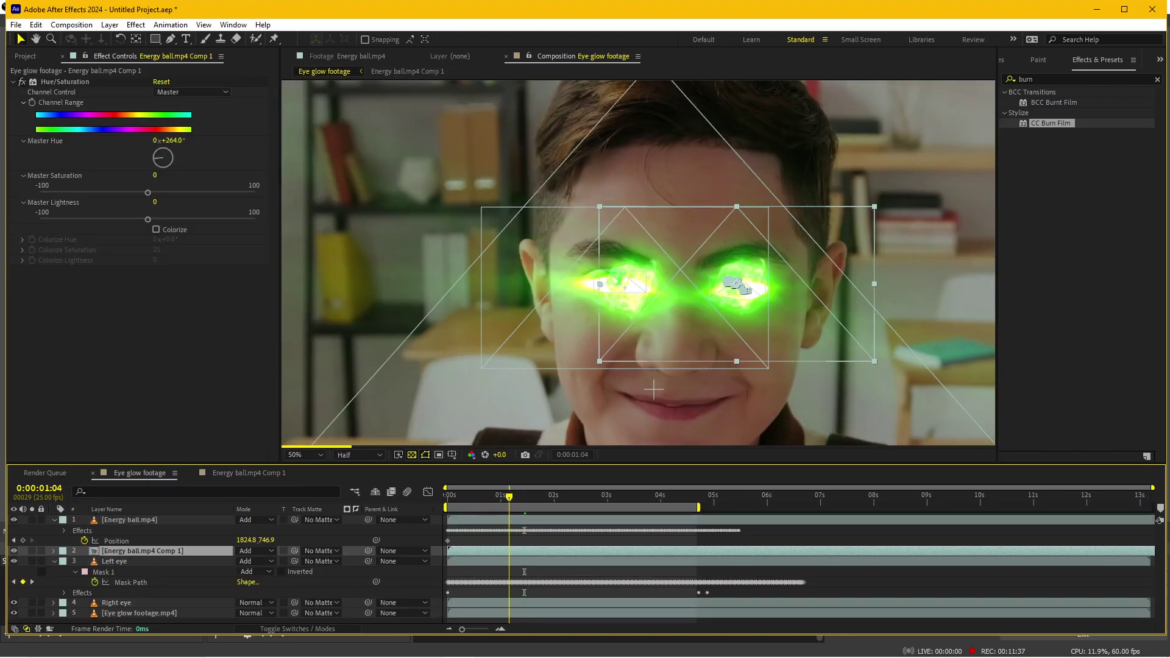
key("Page_Up")
key("Page_Up")
key("Page_Up")
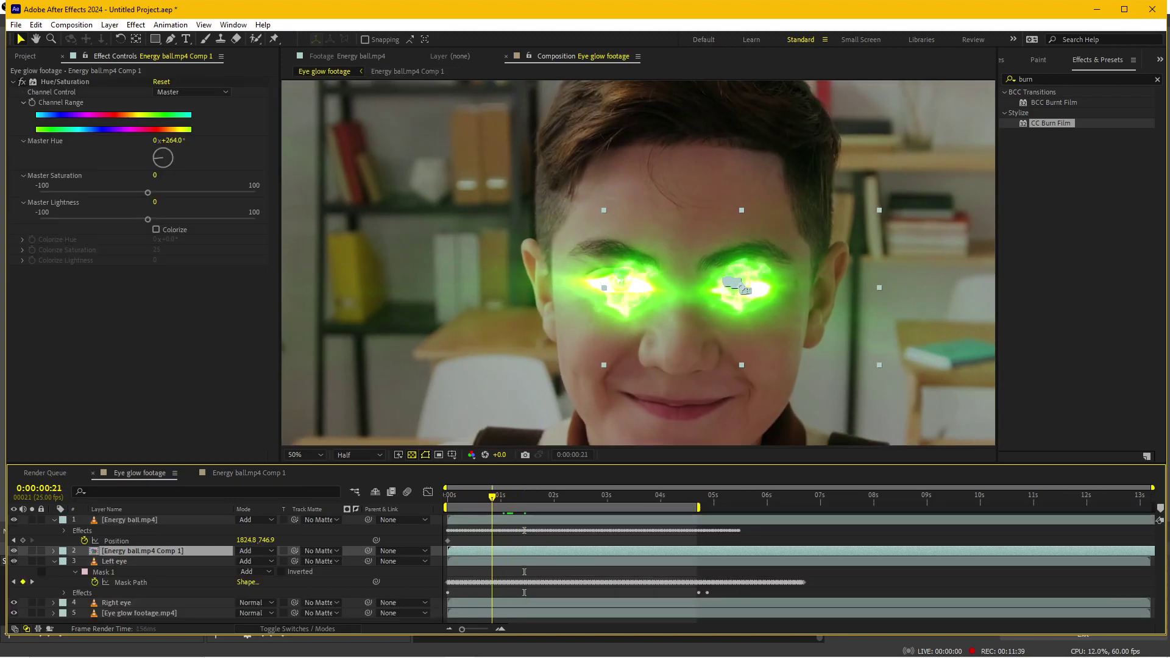
key("Page_Up")
key("Page_Up")
key("Page_Up")
key("Page_Up")
key("Page_Up")
key("Page_Up")
key("Page_Up")
key("Page_Up")
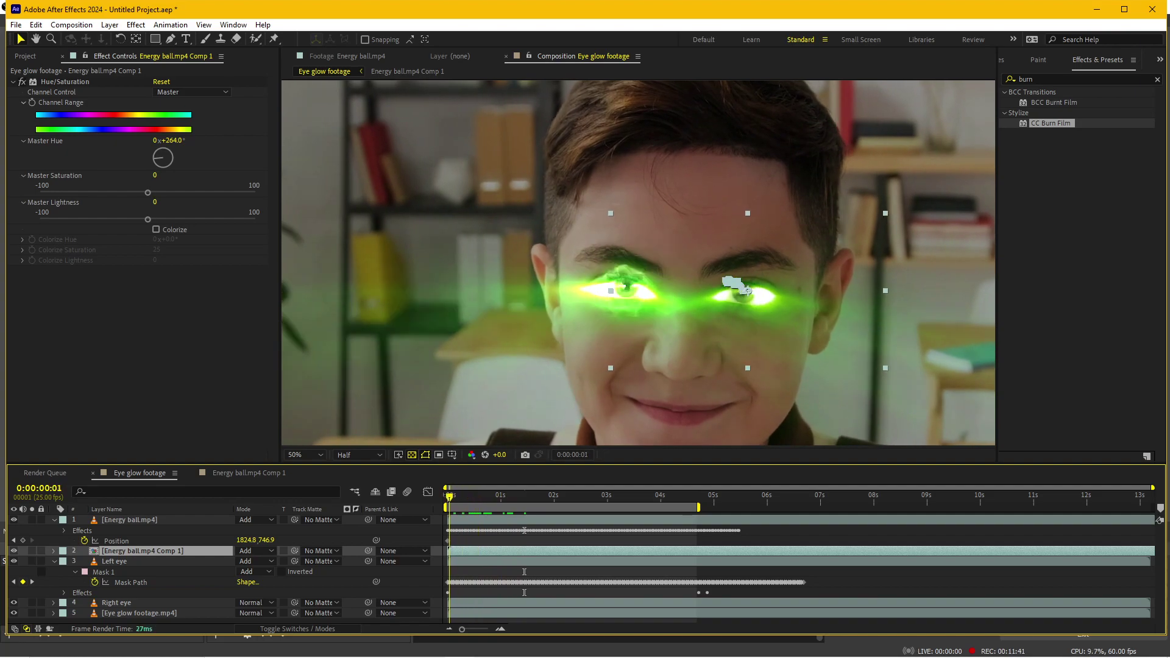
key("Page_Down")
key("Page_Down")
key("Page_Down")
key("Page_Down")
key("Page_Down")
key("Page_Down")
key("Page_Down")
key("Page_Down")
key("Page_Down")
key("Page_Down")
key("Page_Down")
key("Page_Down")
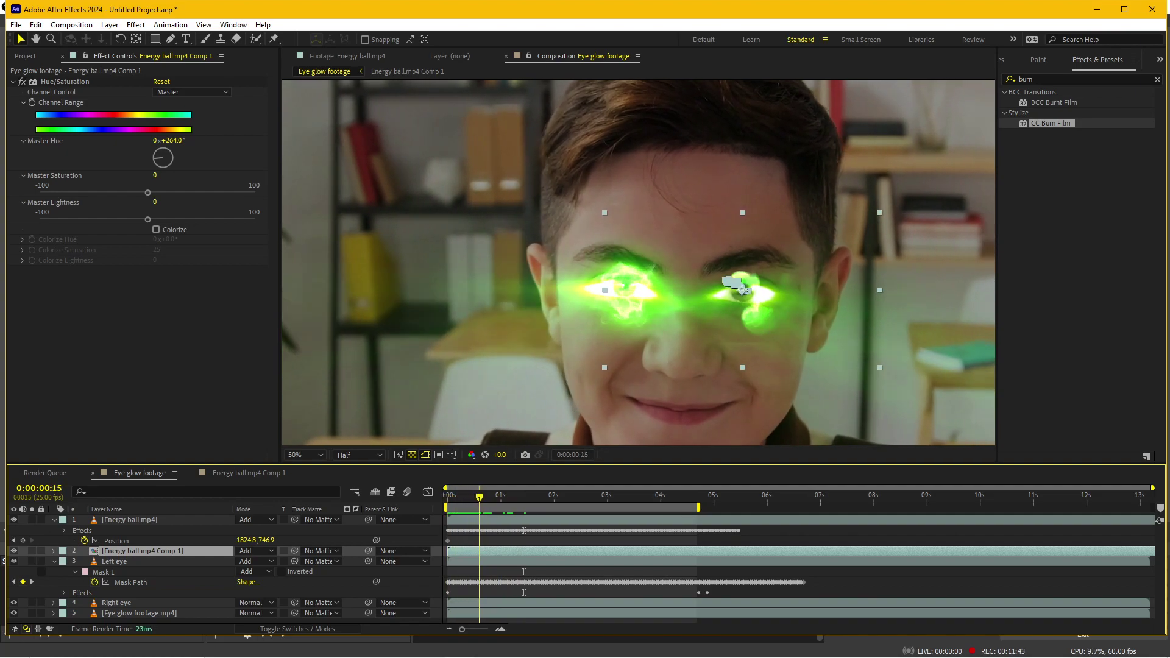
key("Page_Down")
key("Page_Down")
key("Page_Down")
key("Page_Down")
key("Page_Down")
key("Page_Down")
key("Page_Up")
key("Page_Up")
key("Page_Up")
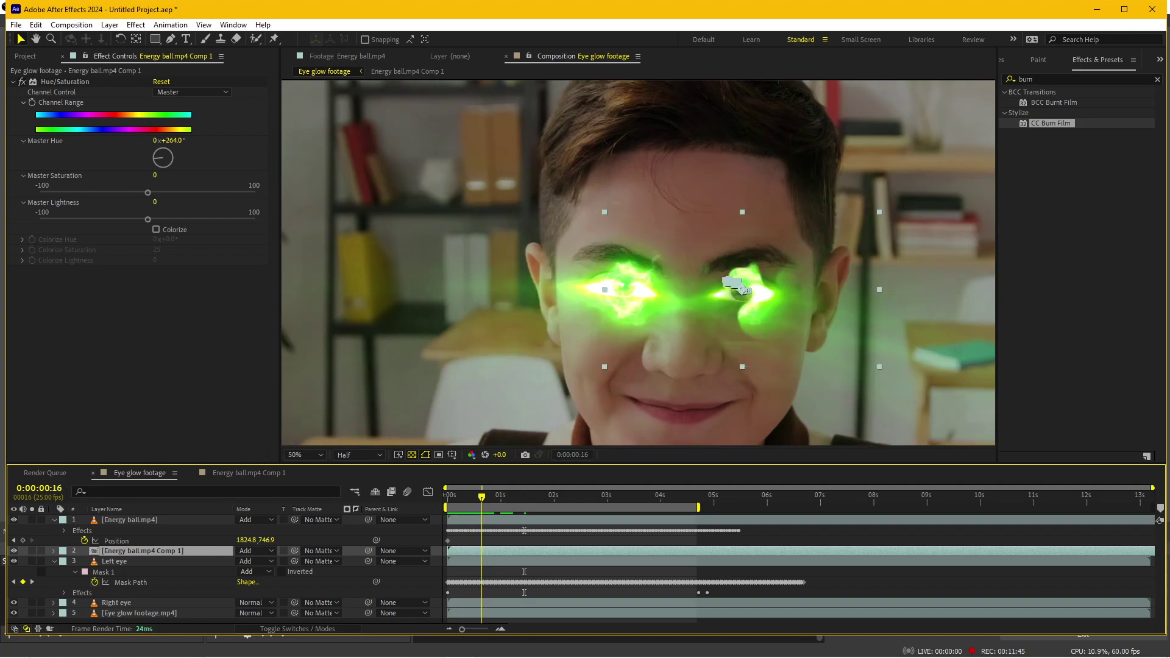
key("Page_Up")
key("Page_Up")
key("Page_Up")
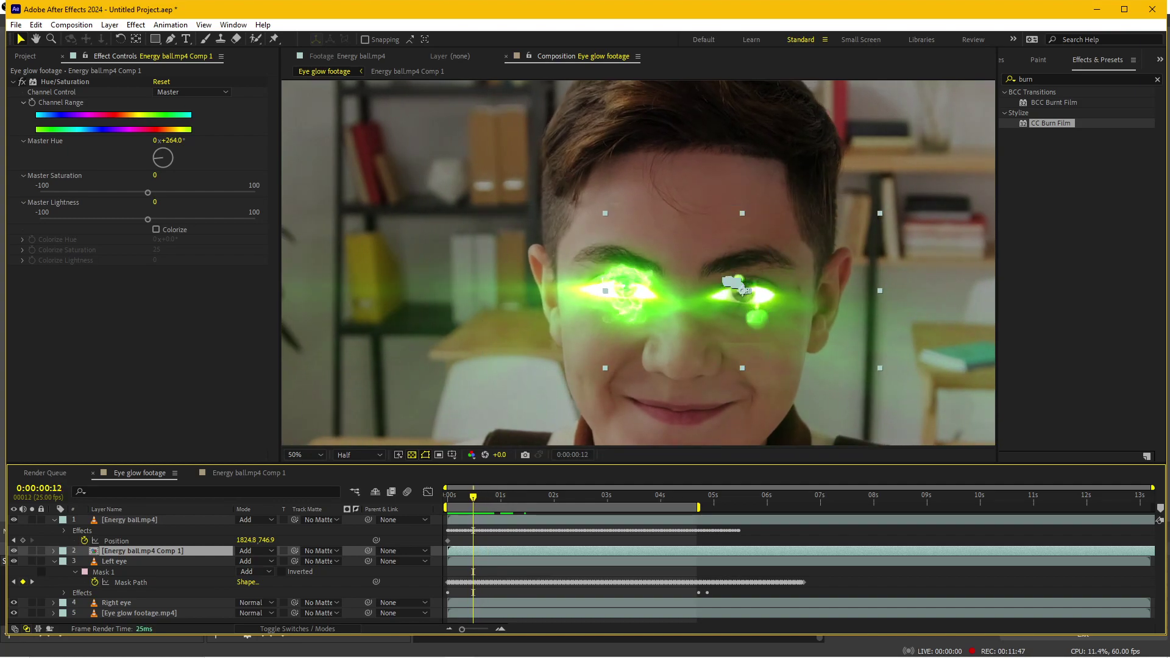
key("ctrl+0")
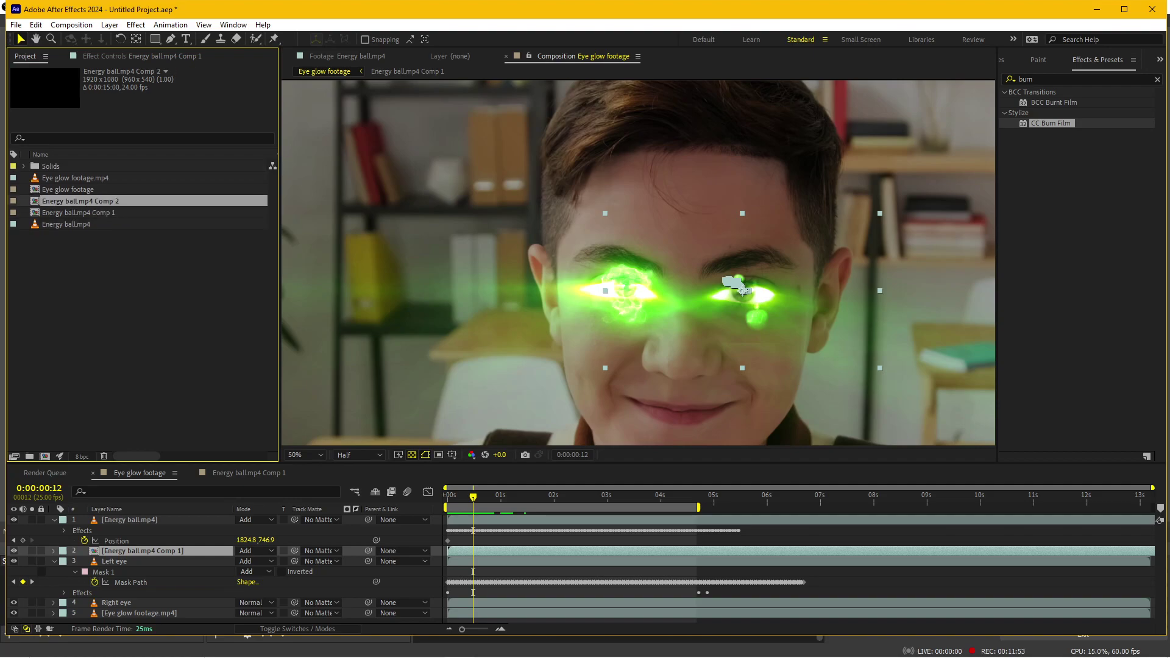
Open Energy ball.mp4 Comp 2, set the mask's CC Burn Film Random Seed to 220, and return to Eye glow footage.
left_click(624, 287)
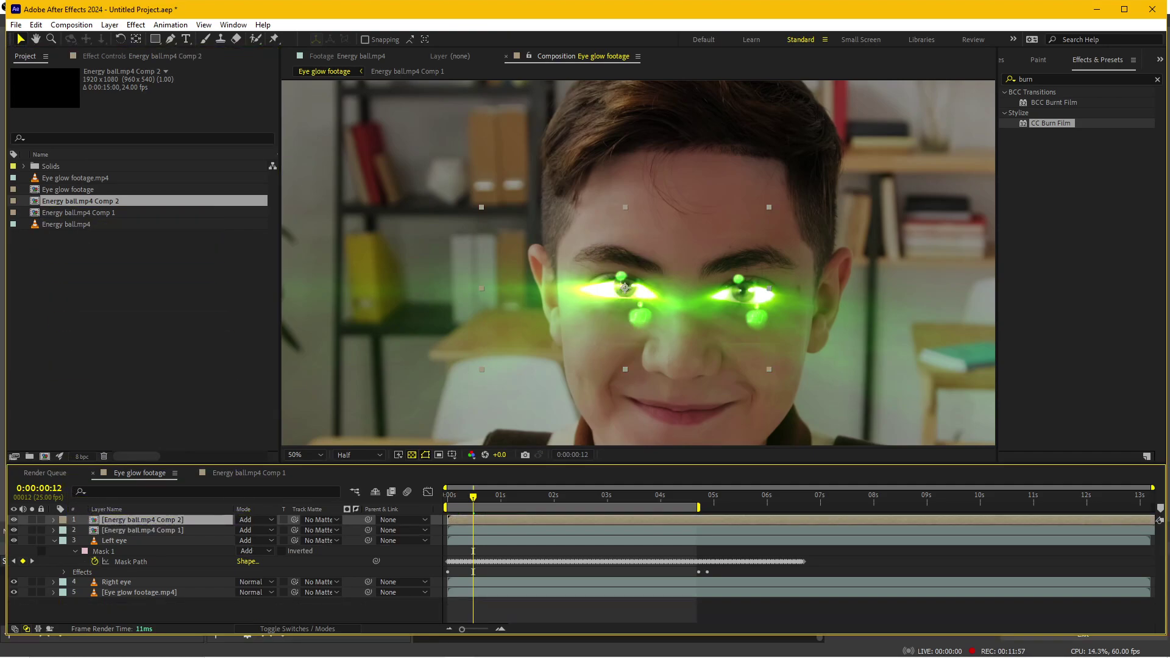
double_click(625, 288)
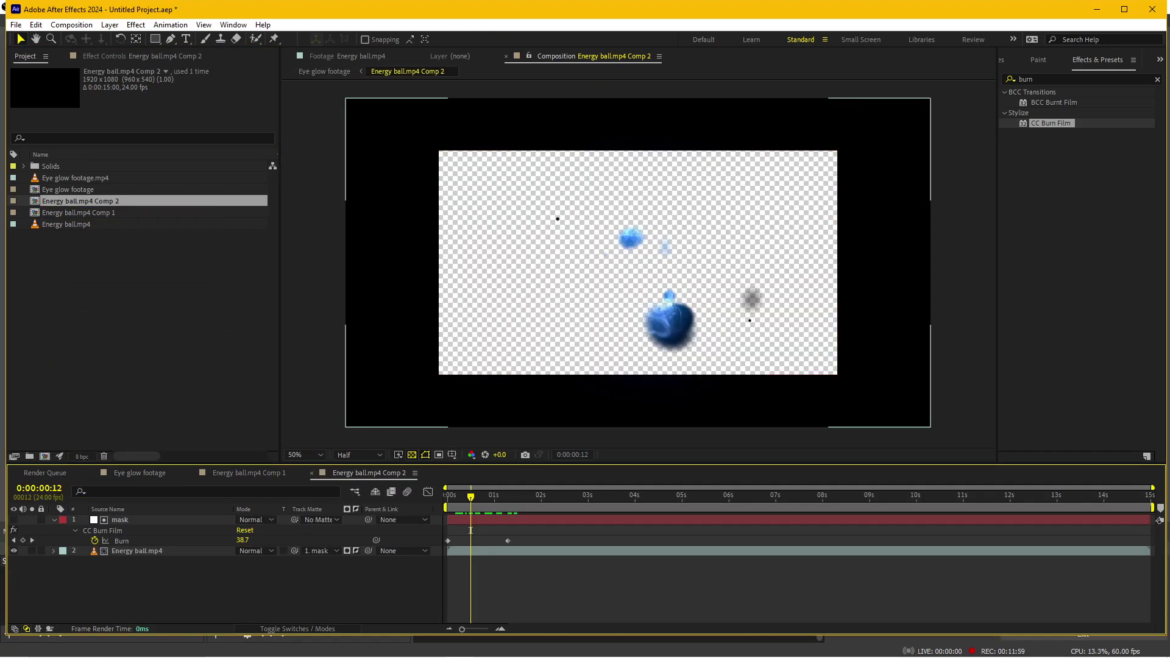
left_click(470, 530)
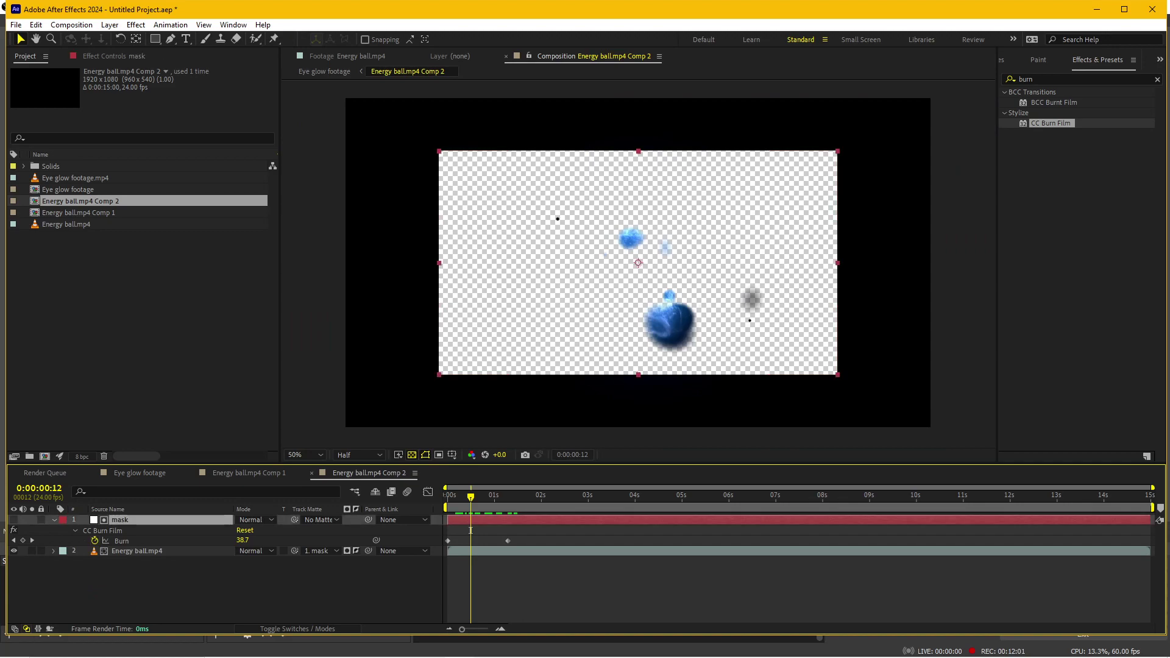
key("F3")
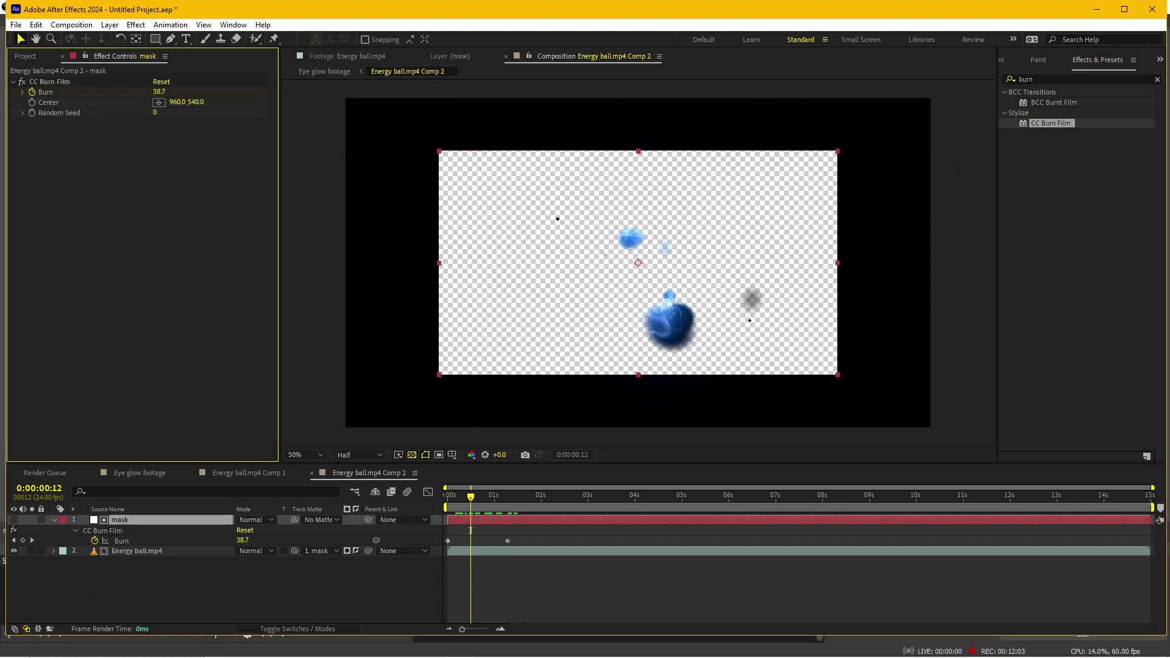
left_click(470, 530)
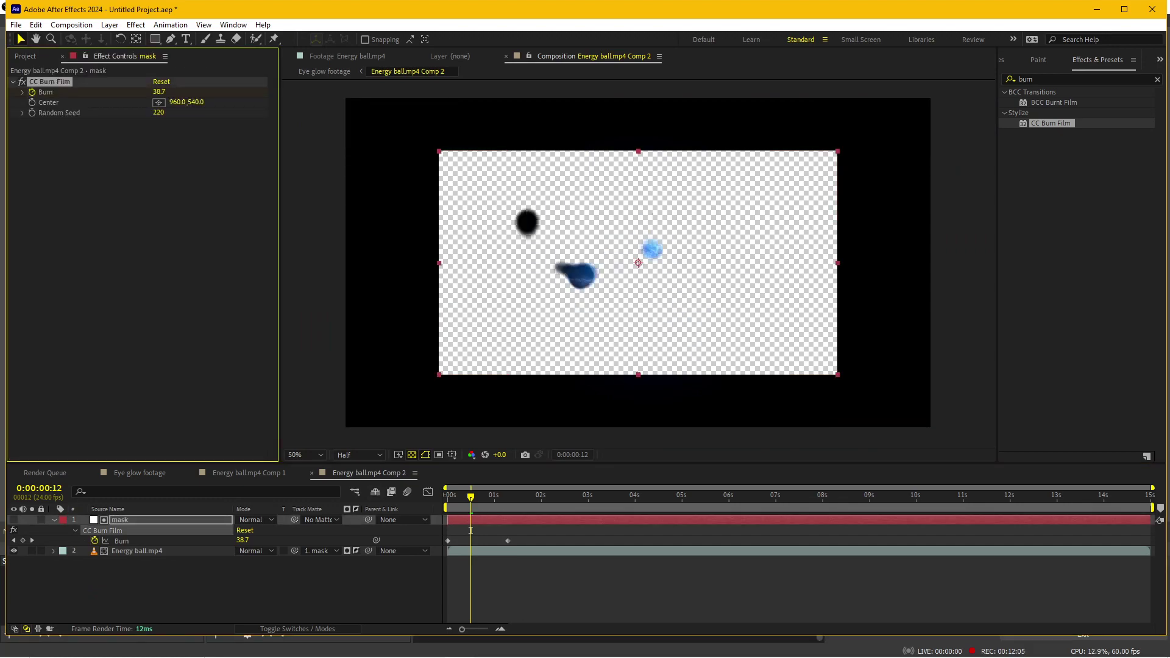
key("shift+Escape")
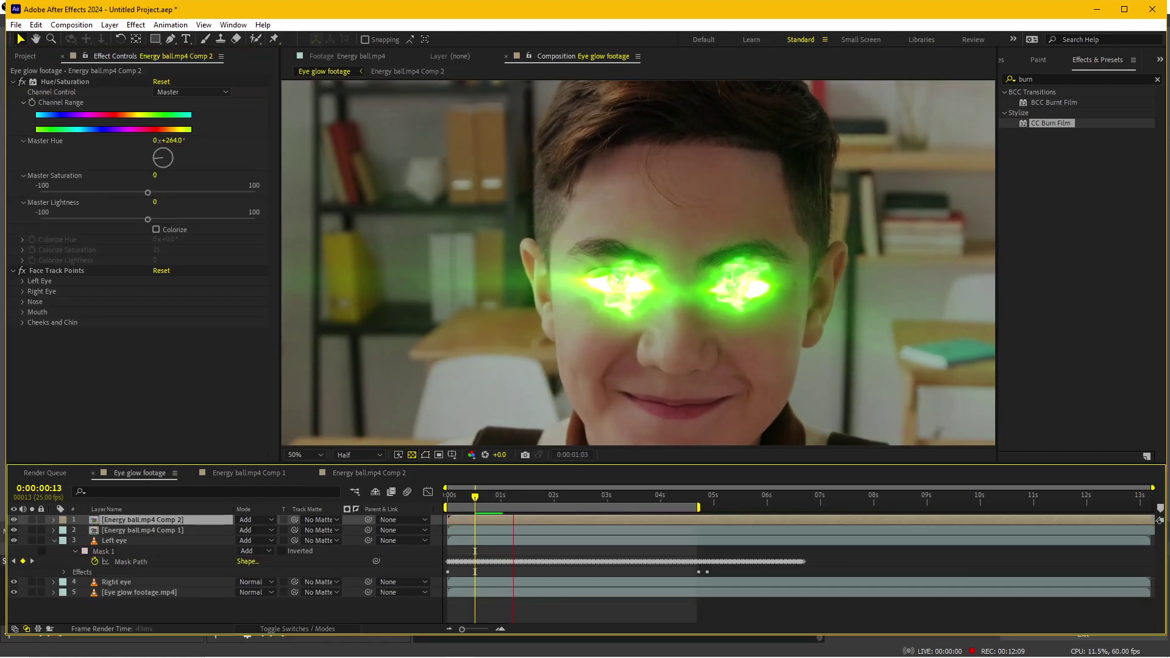
Preview the glowing-eyes composition, stopping at 0:00:00:16, then open Glowing eye_Final.mp4 from the Glowing eye folder.
key("comma")
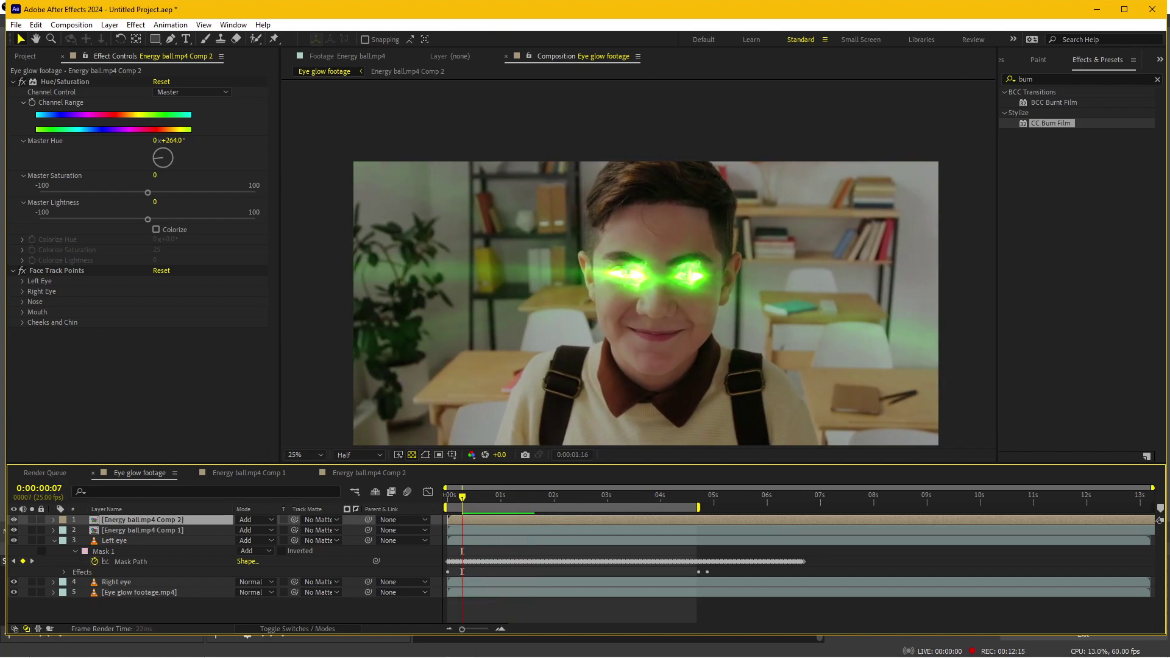
left_click(482, 506)
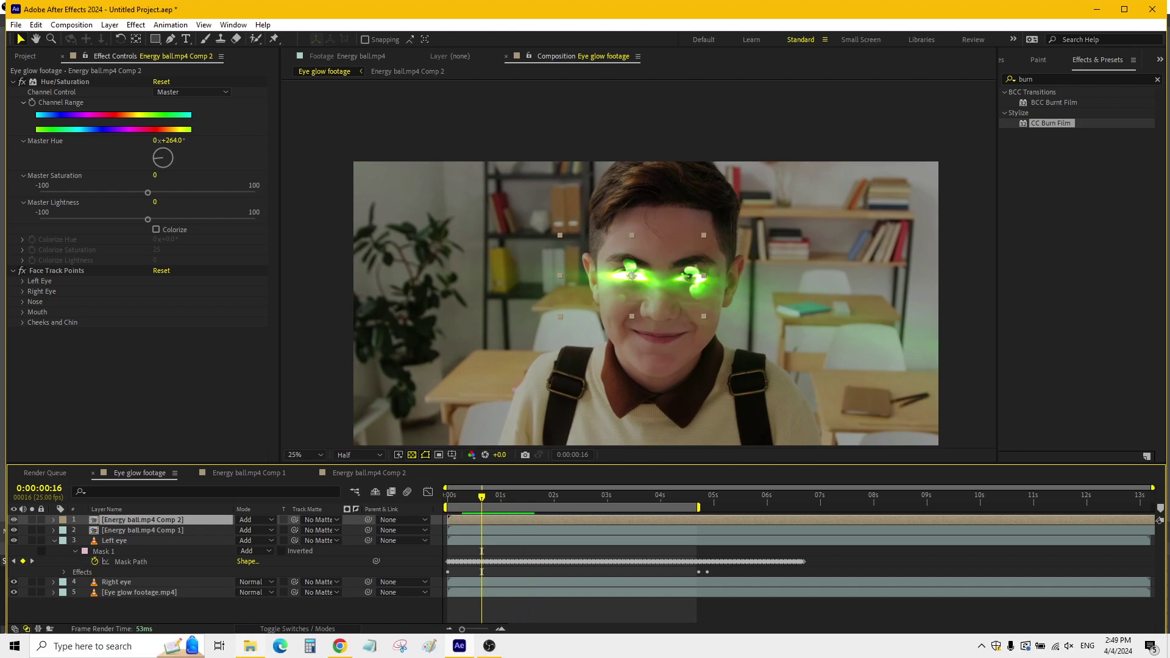
left_click(250, 646)
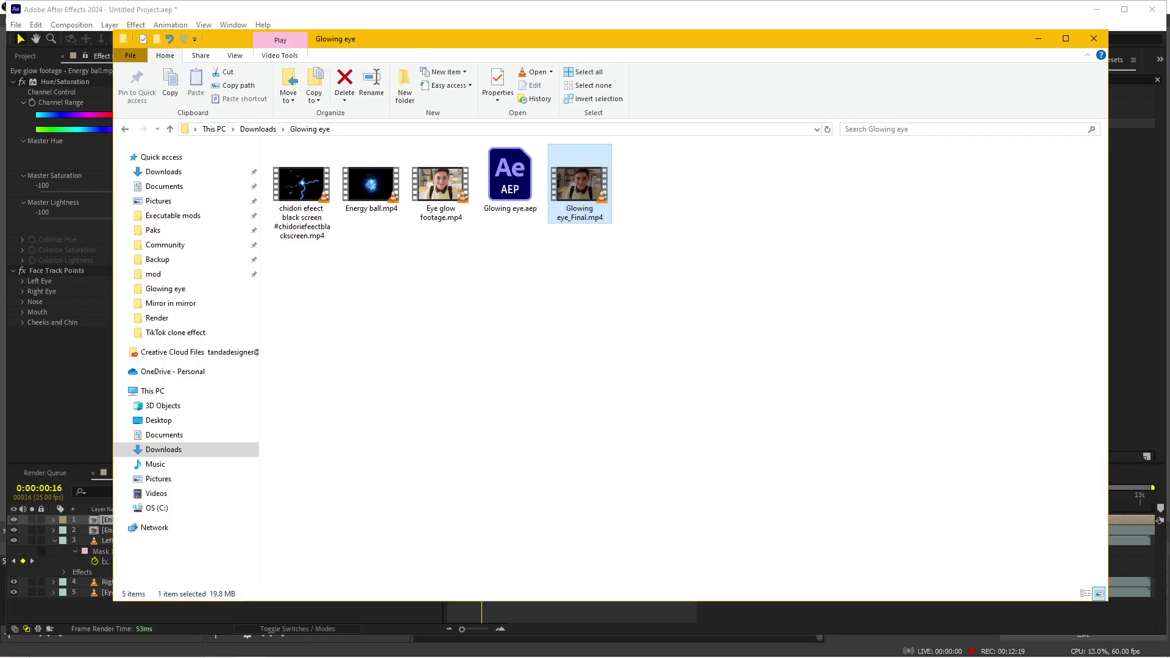
key("Return")
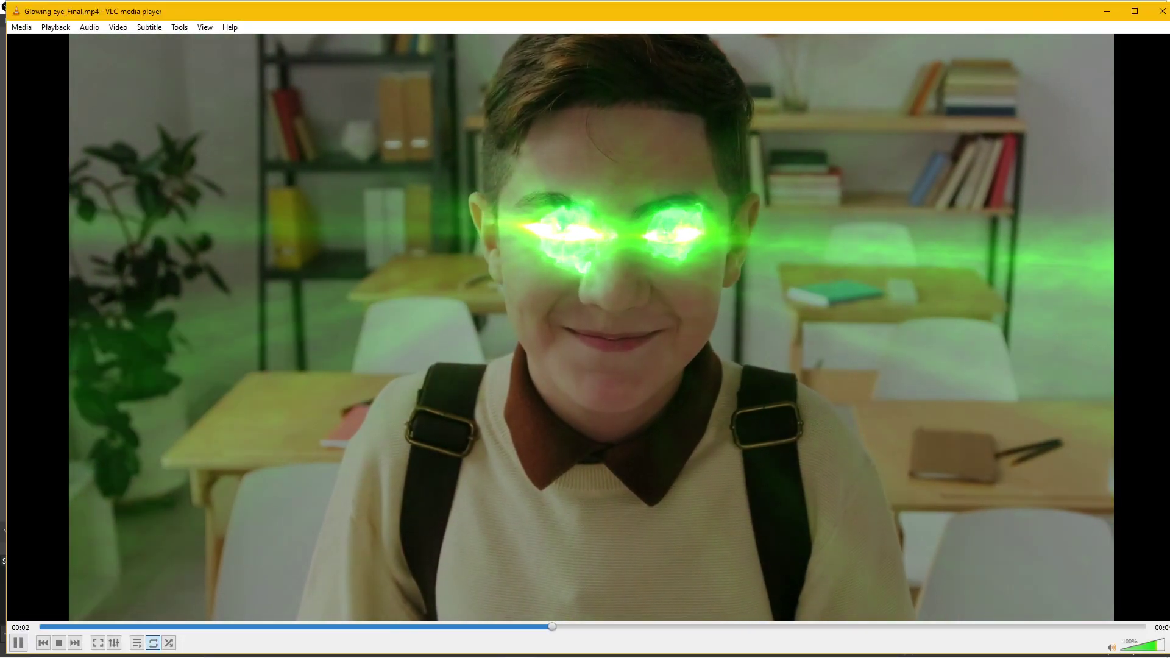
Mute the audio so Glowing eye_Final.mp4 plays silently in VLC.
key("m")
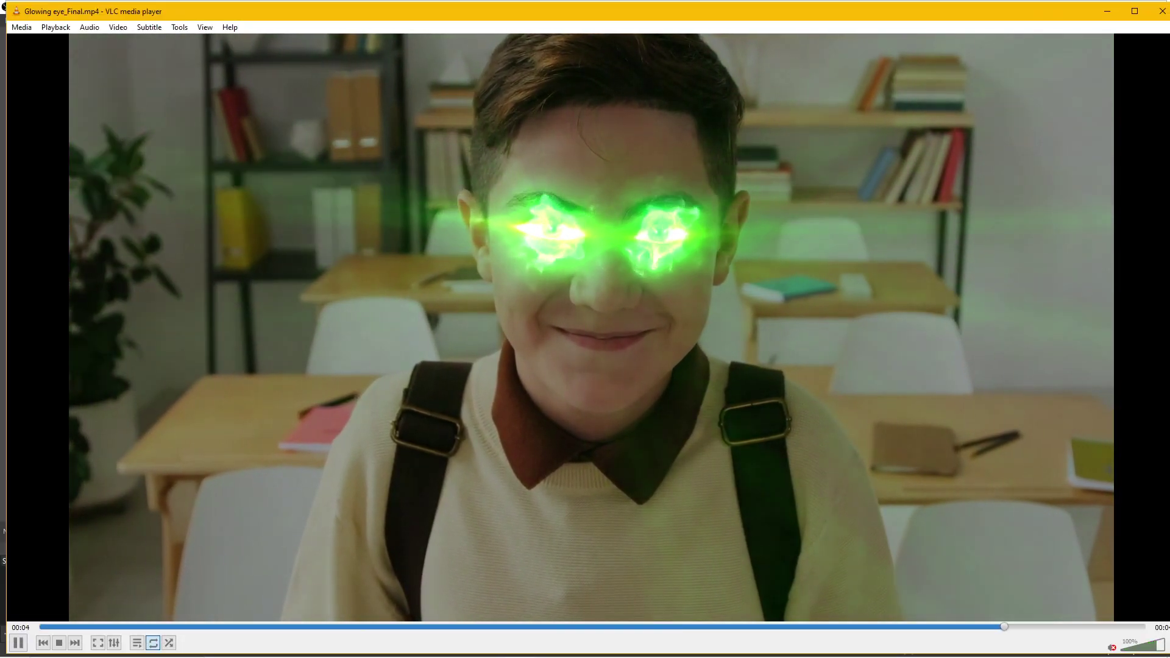